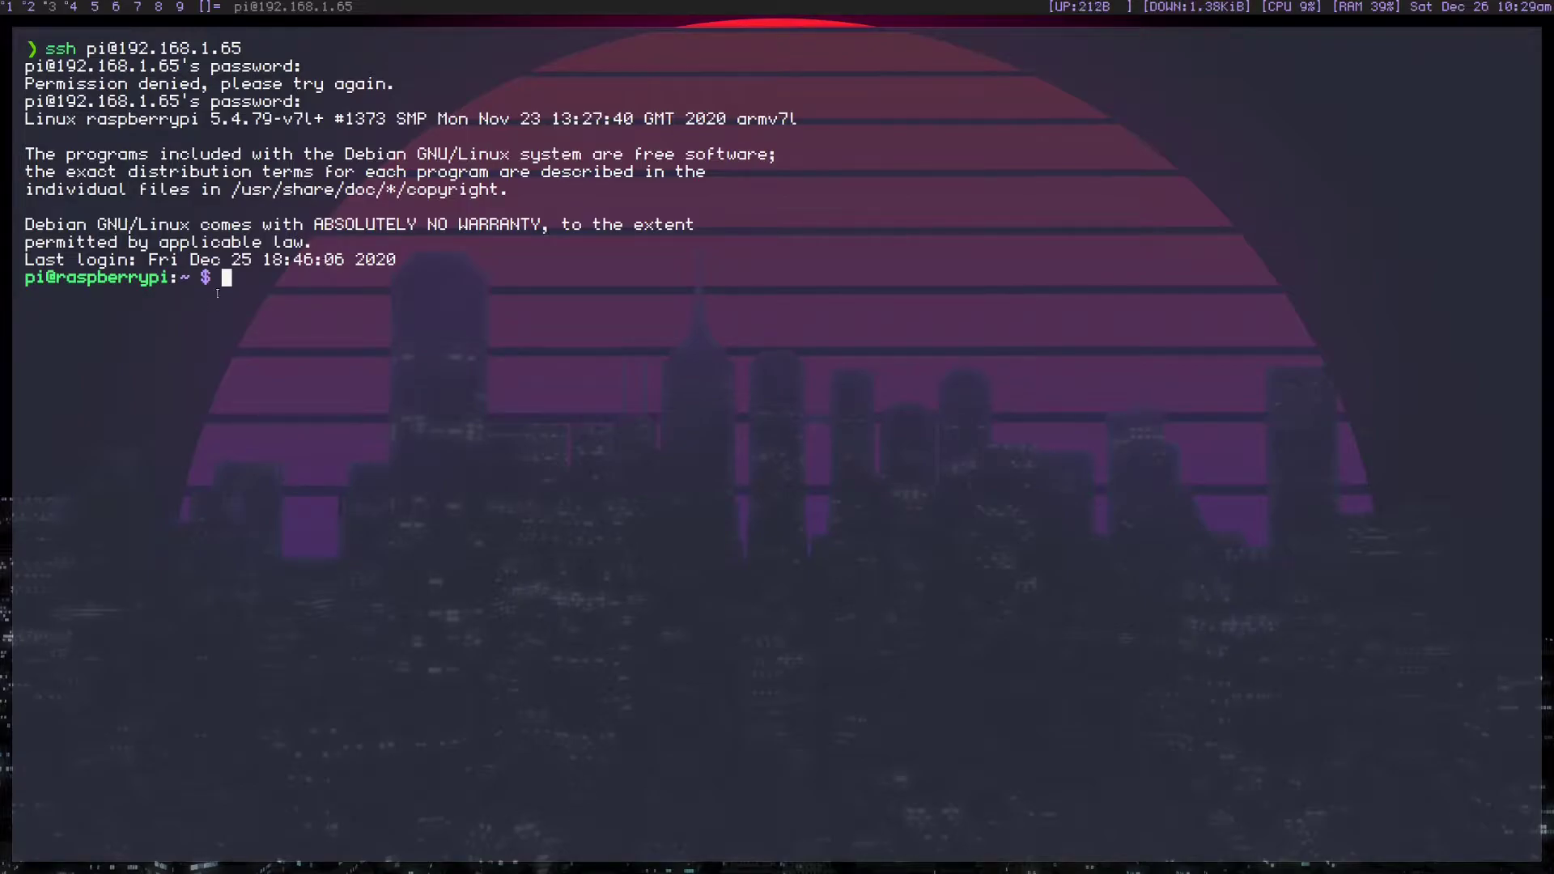
# Switch to Chromium and open the Pi-hole supported operating systems documentation.
pyautogui.moveTo(28, 278); pyautogui.dragTo(169, 278)
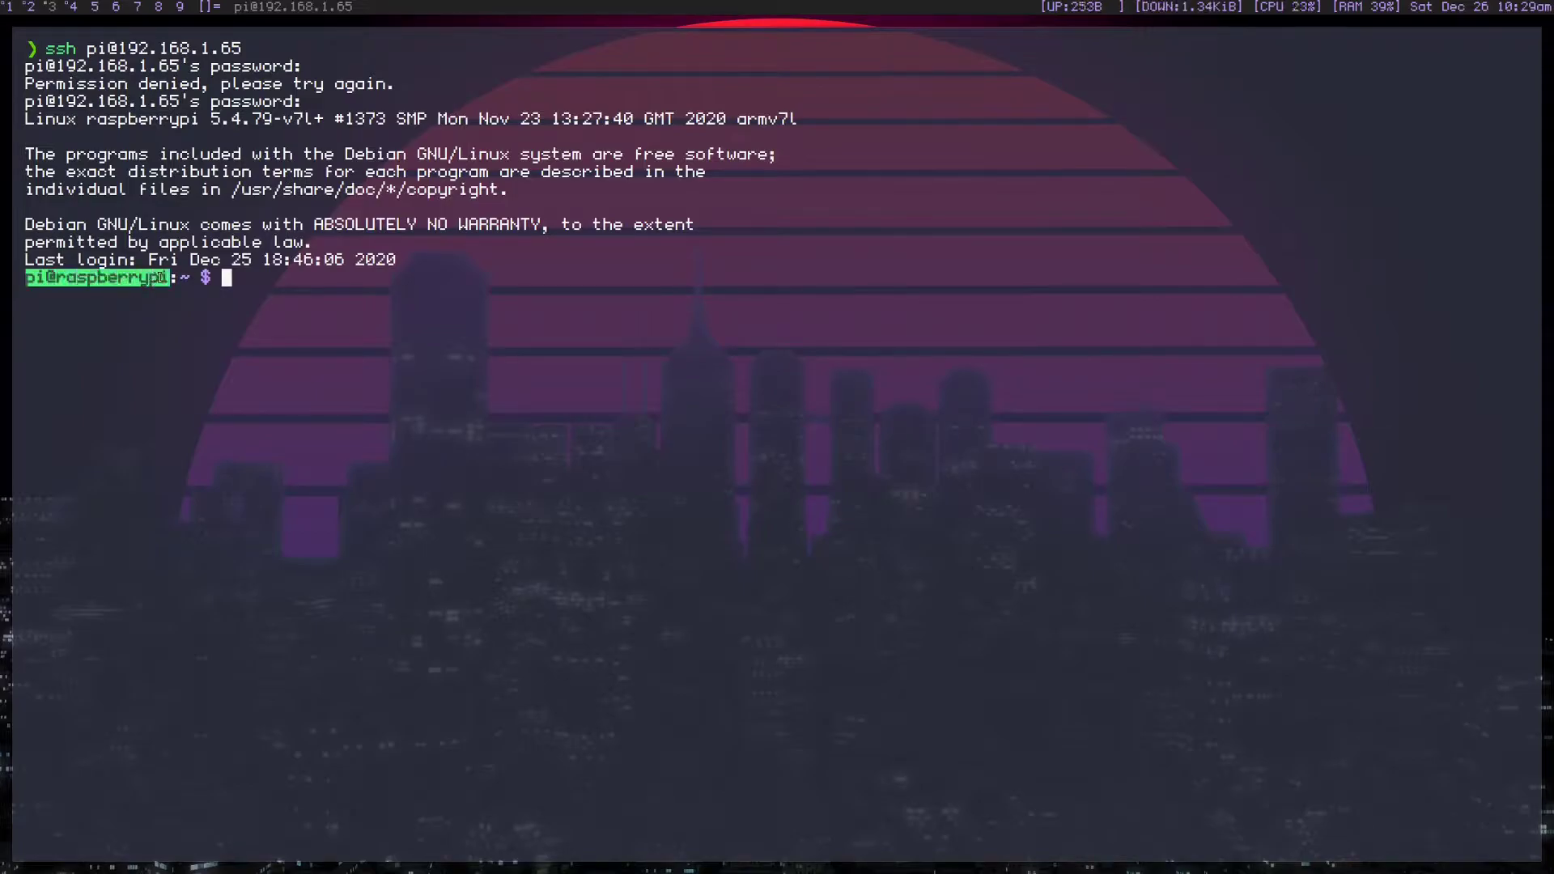
pyautogui.click(401, 248)
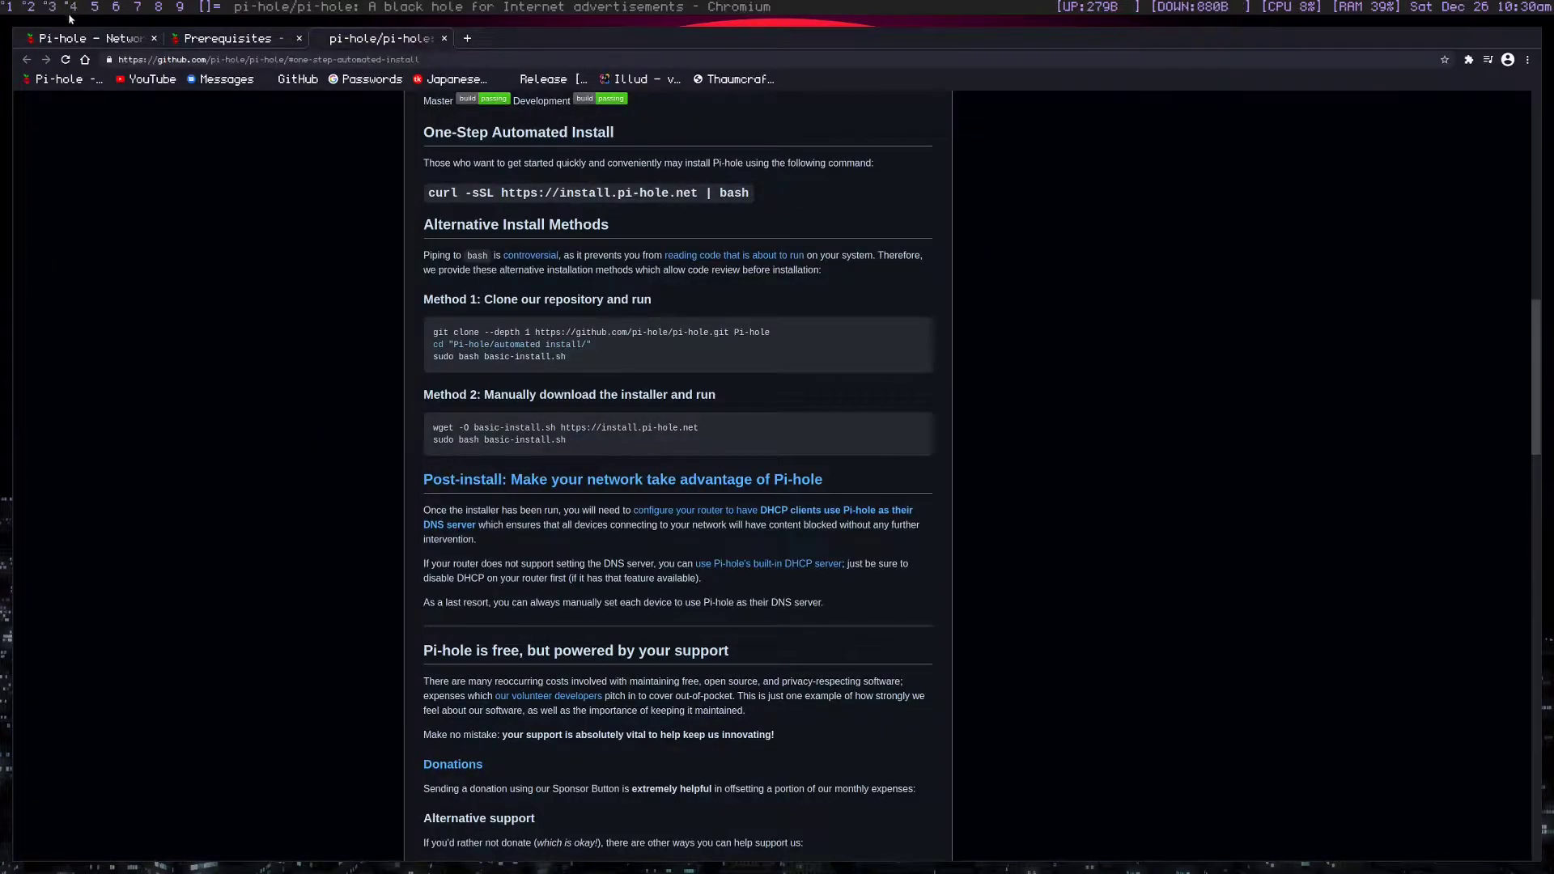
pyautogui.click(31, 7)
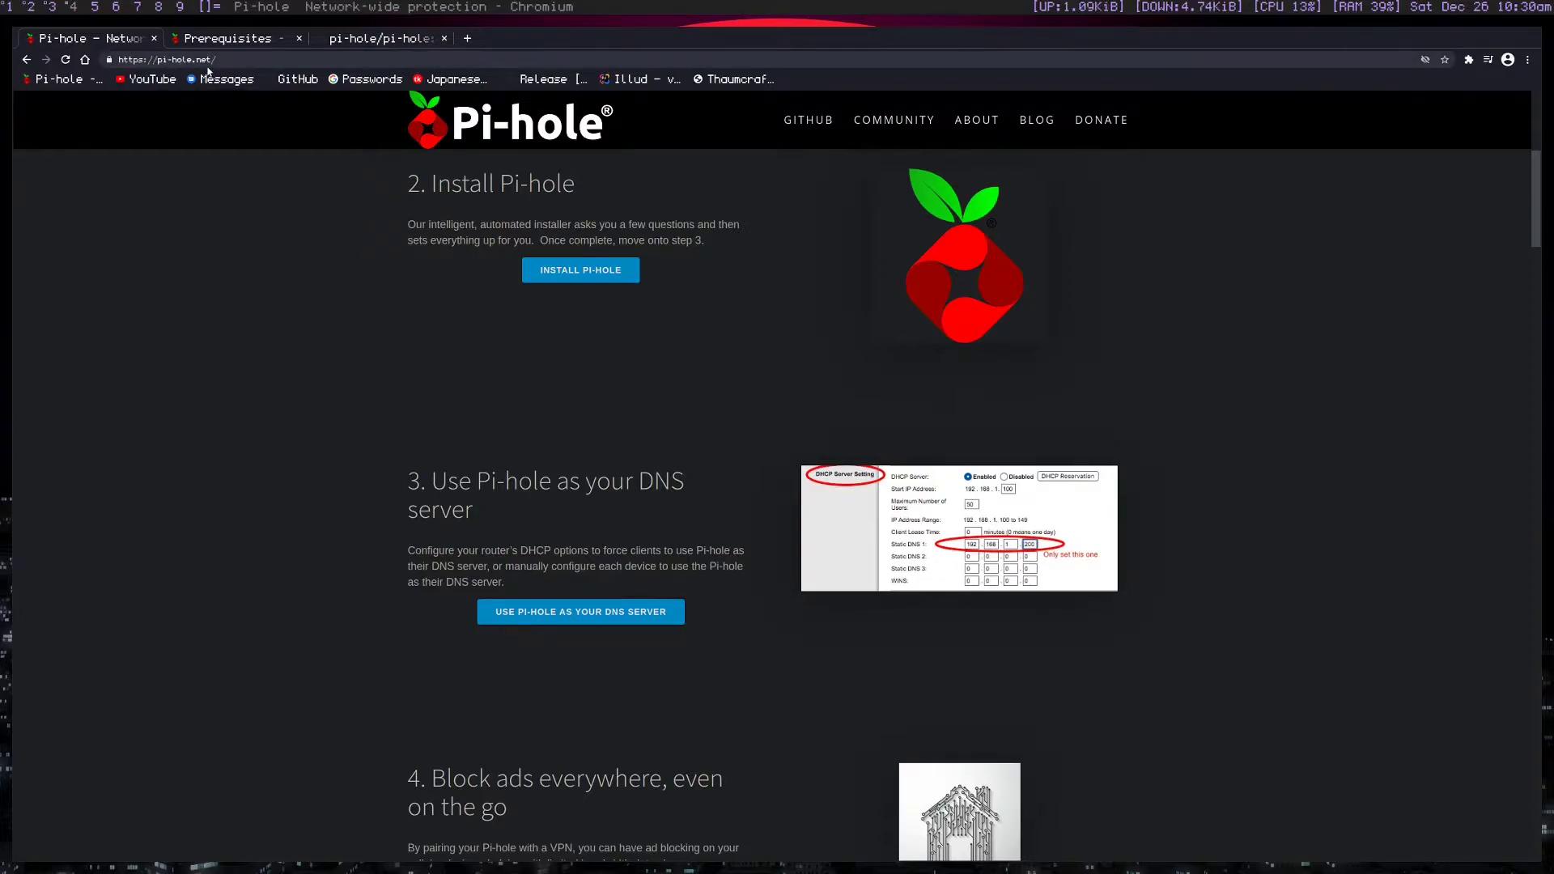
pyautogui.scroll(4, 297, 114)
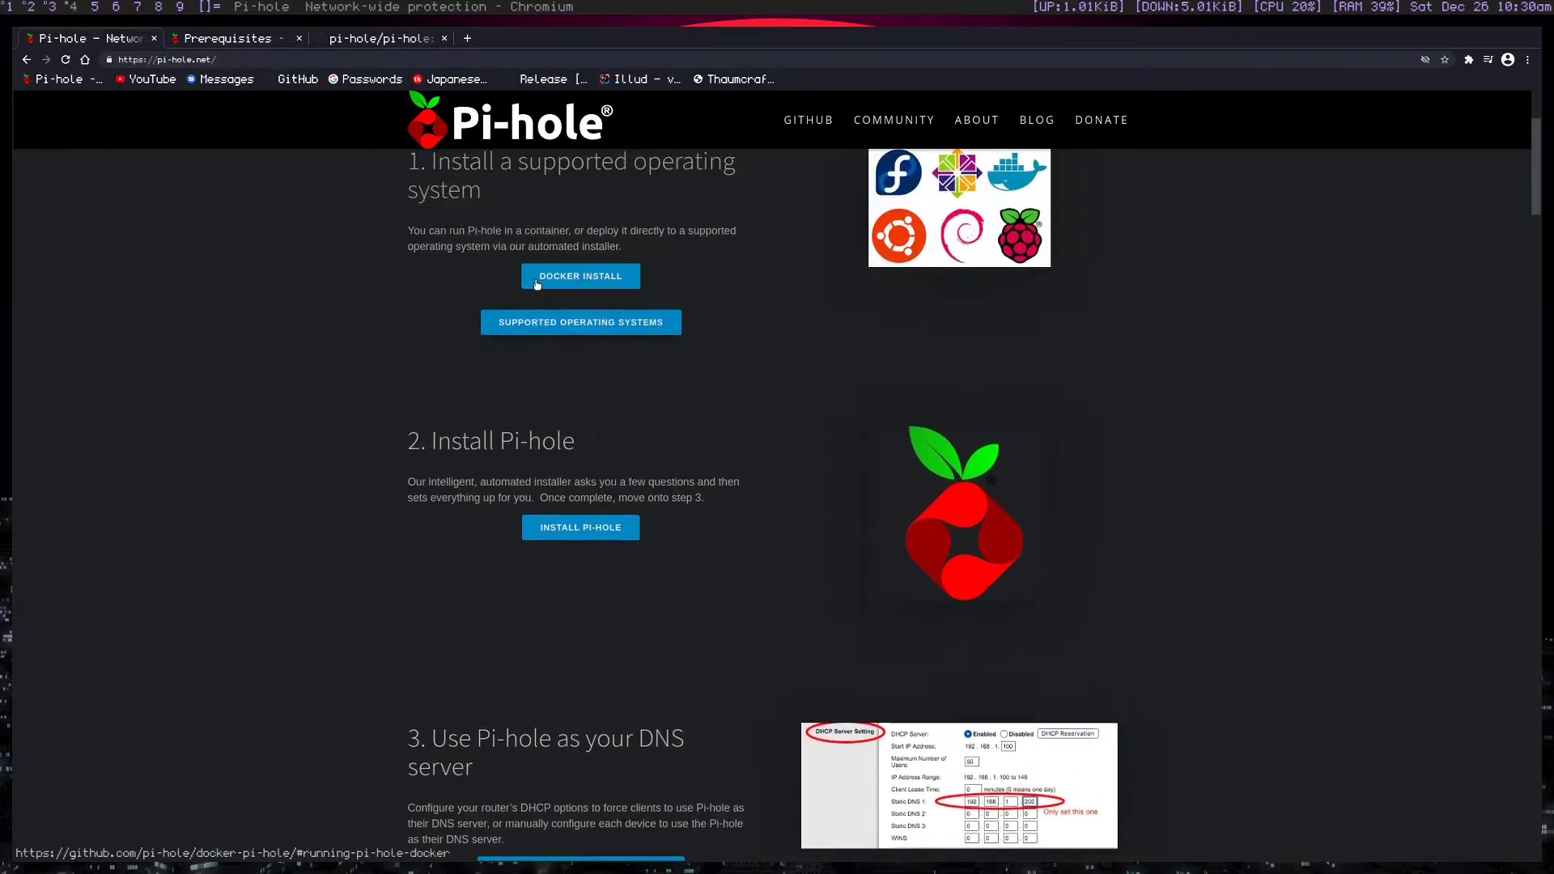
pyautogui.click(227, 38)
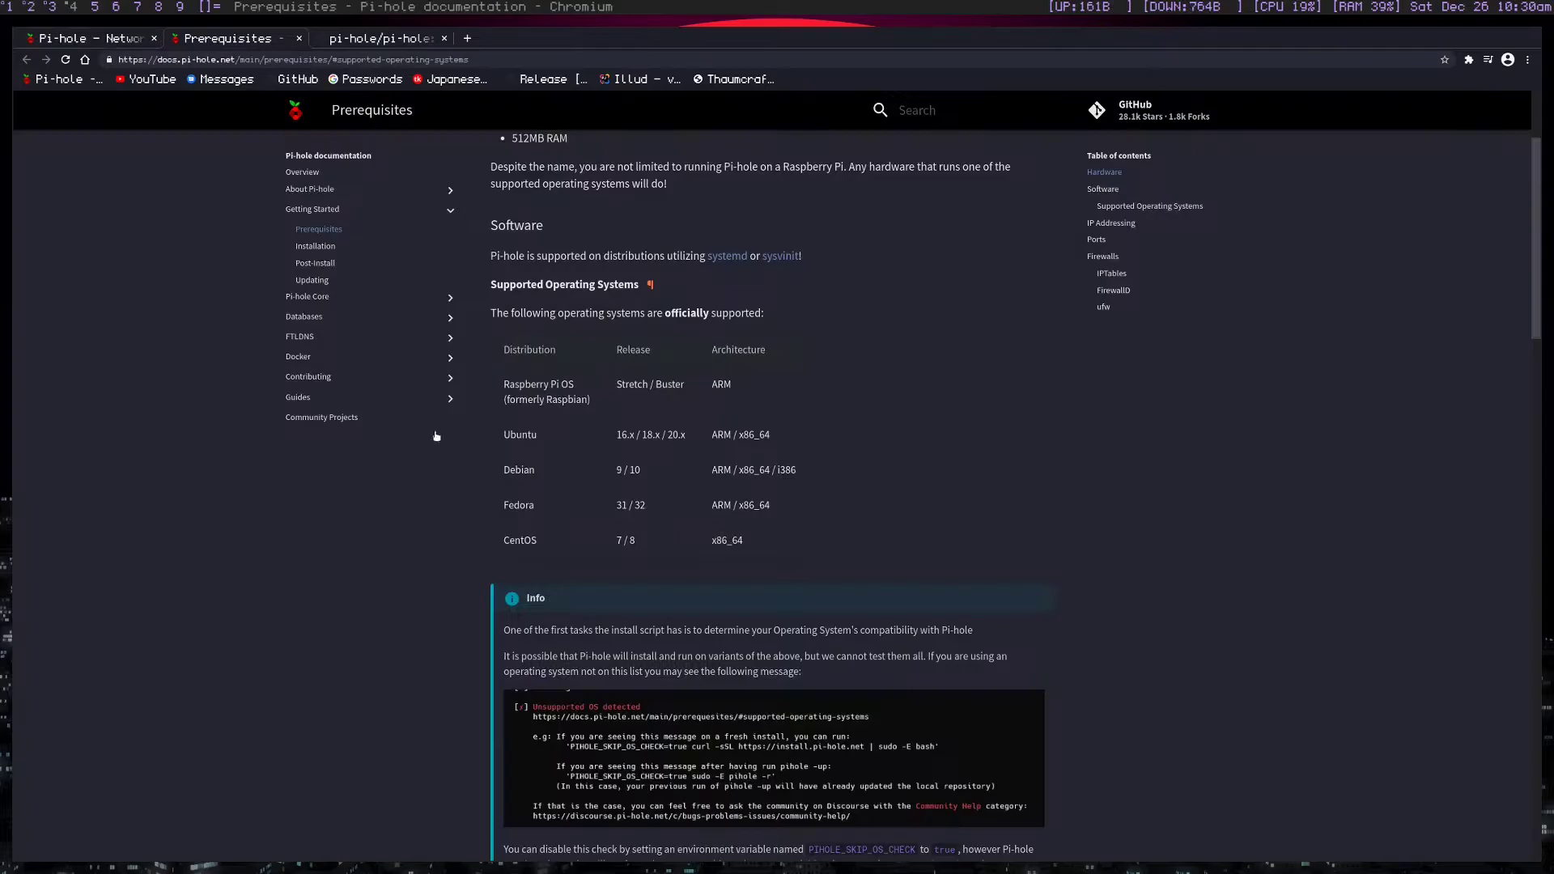
# Scroll to Supported Operating Systems, noting Raspberry Pi OS, then return to the Pi terminal.
pyautogui.scroll(-1, 531, 324)
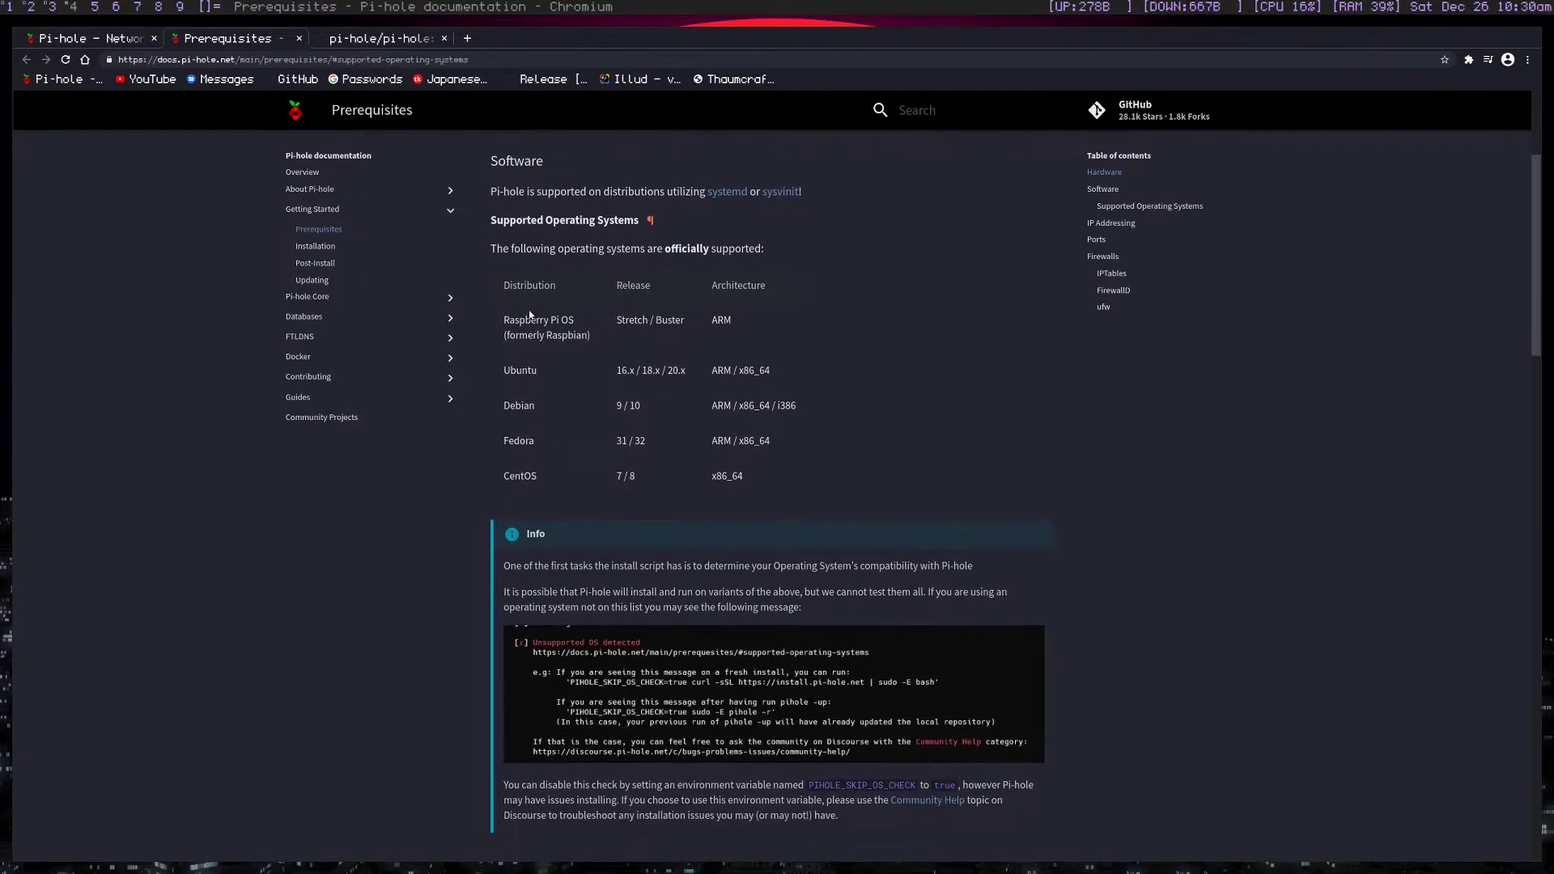
pyautogui.moveTo(504, 319); pyautogui.dragTo(578, 322)
pyautogui.click(726, 318)
pyautogui.scroll(-1, 648, 368)
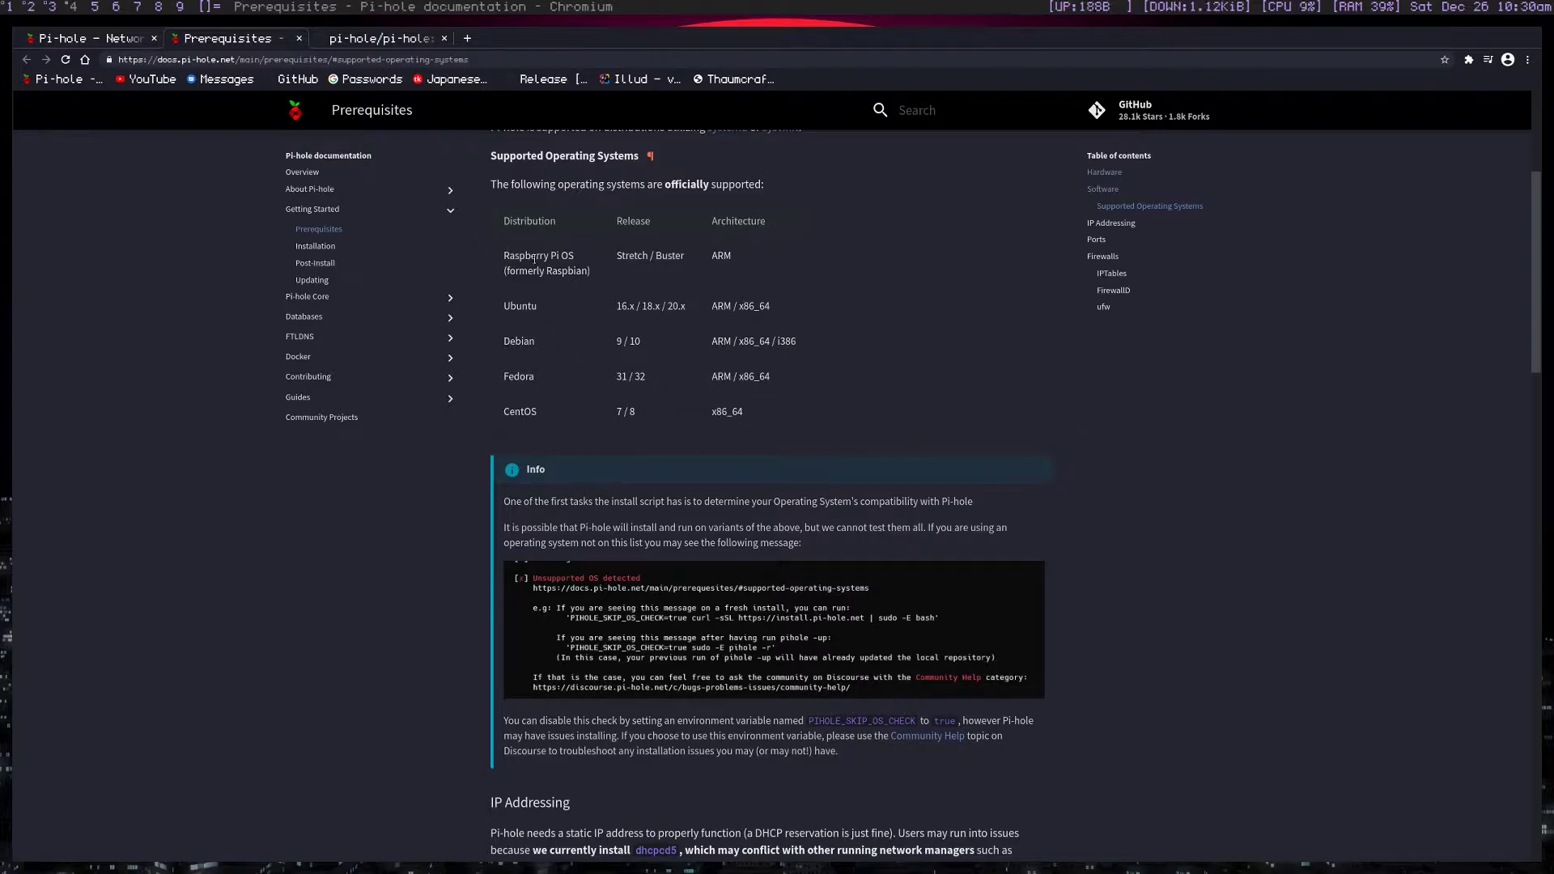
pyautogui.click(59, 7)
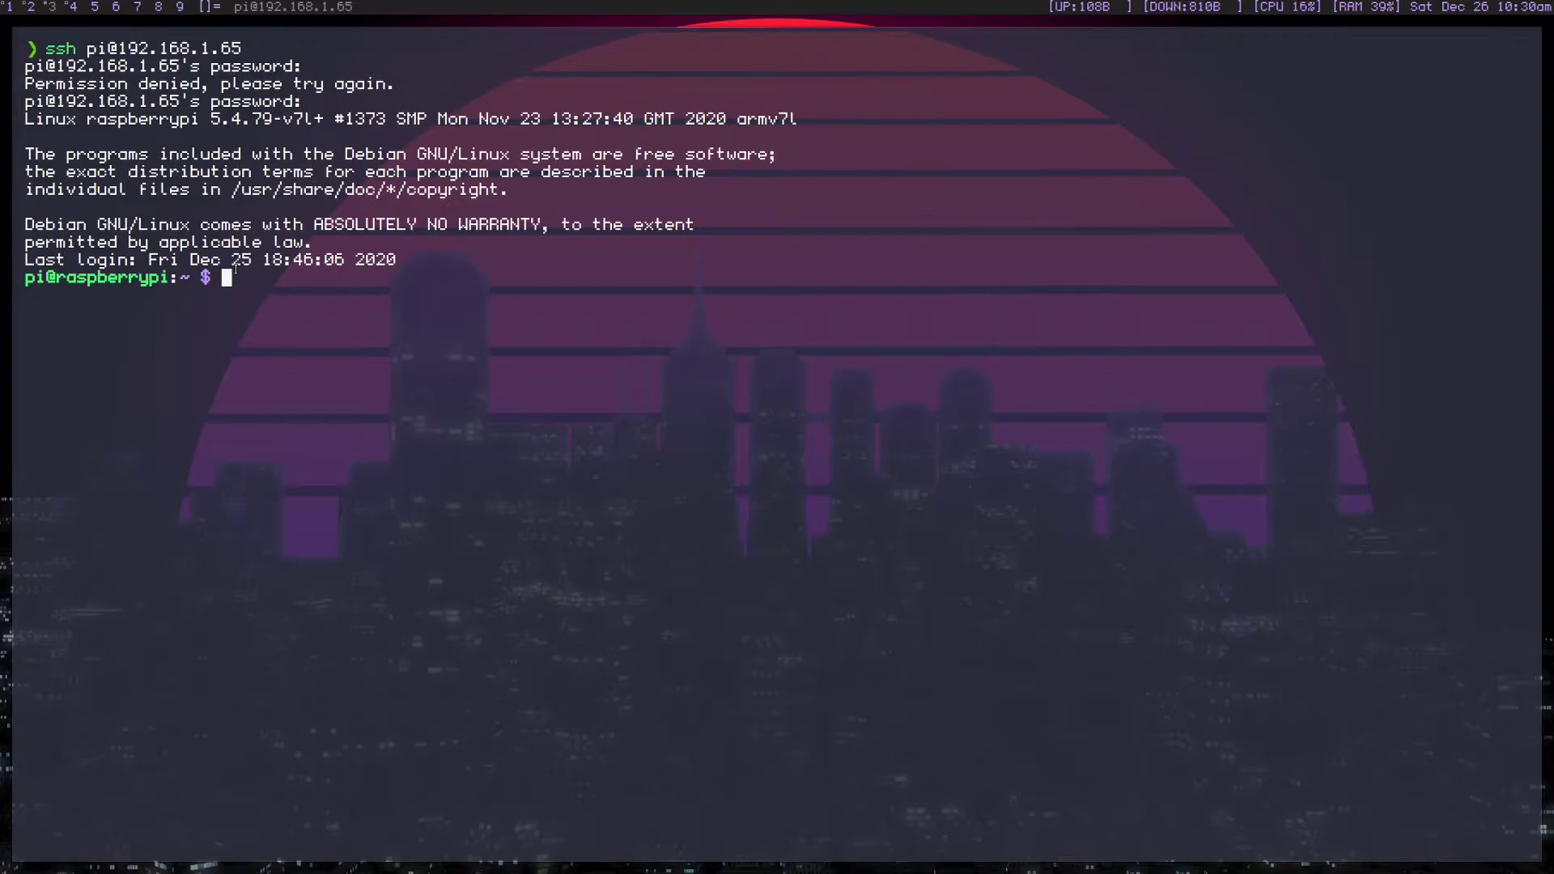
# Run cat /proc/cpuinfo to confirm a Raspberry Pi 4 Model B with ARMv7 cores, then clear the screen.
pyautogui.write('cat /proc/cpuinfo')
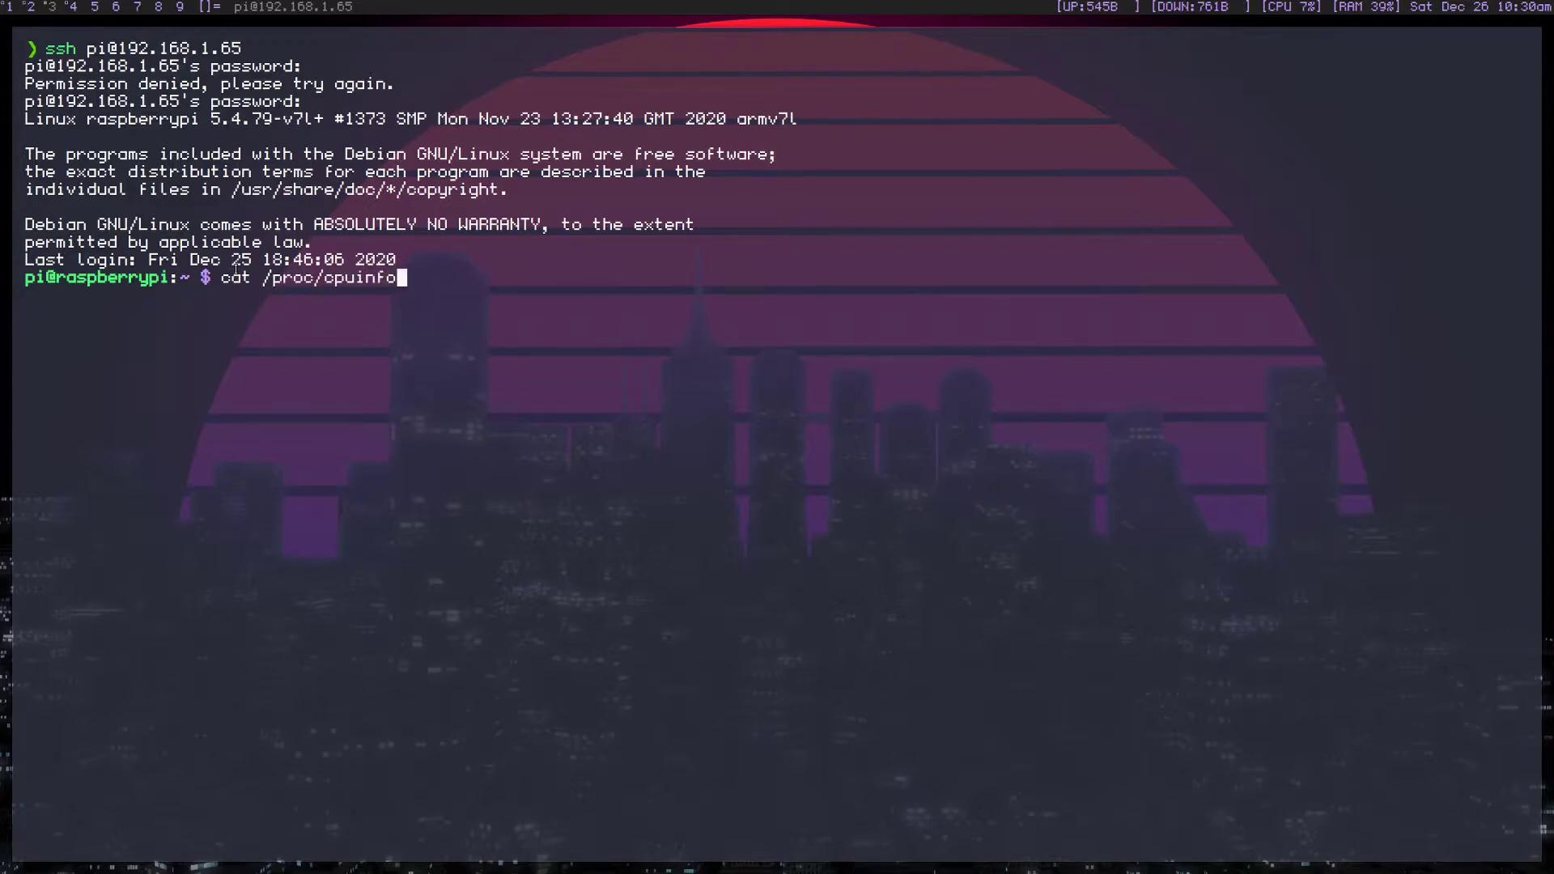
pyautogui.press('Return')
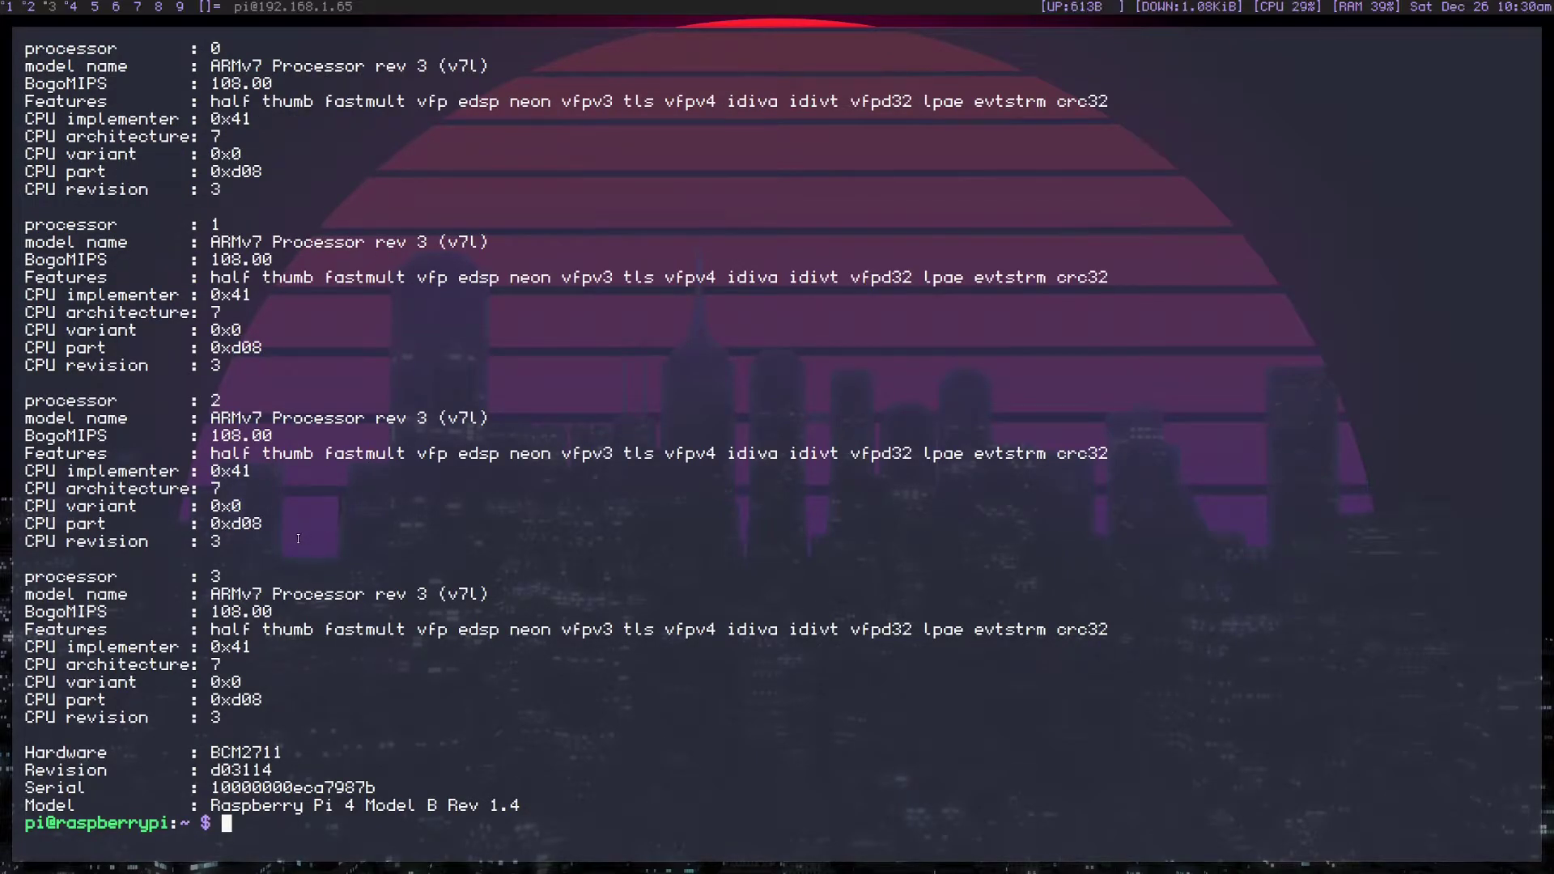
pyautogui.scroll(3, 298, 539)
pyautogui.scroll(-2, 273, 161)
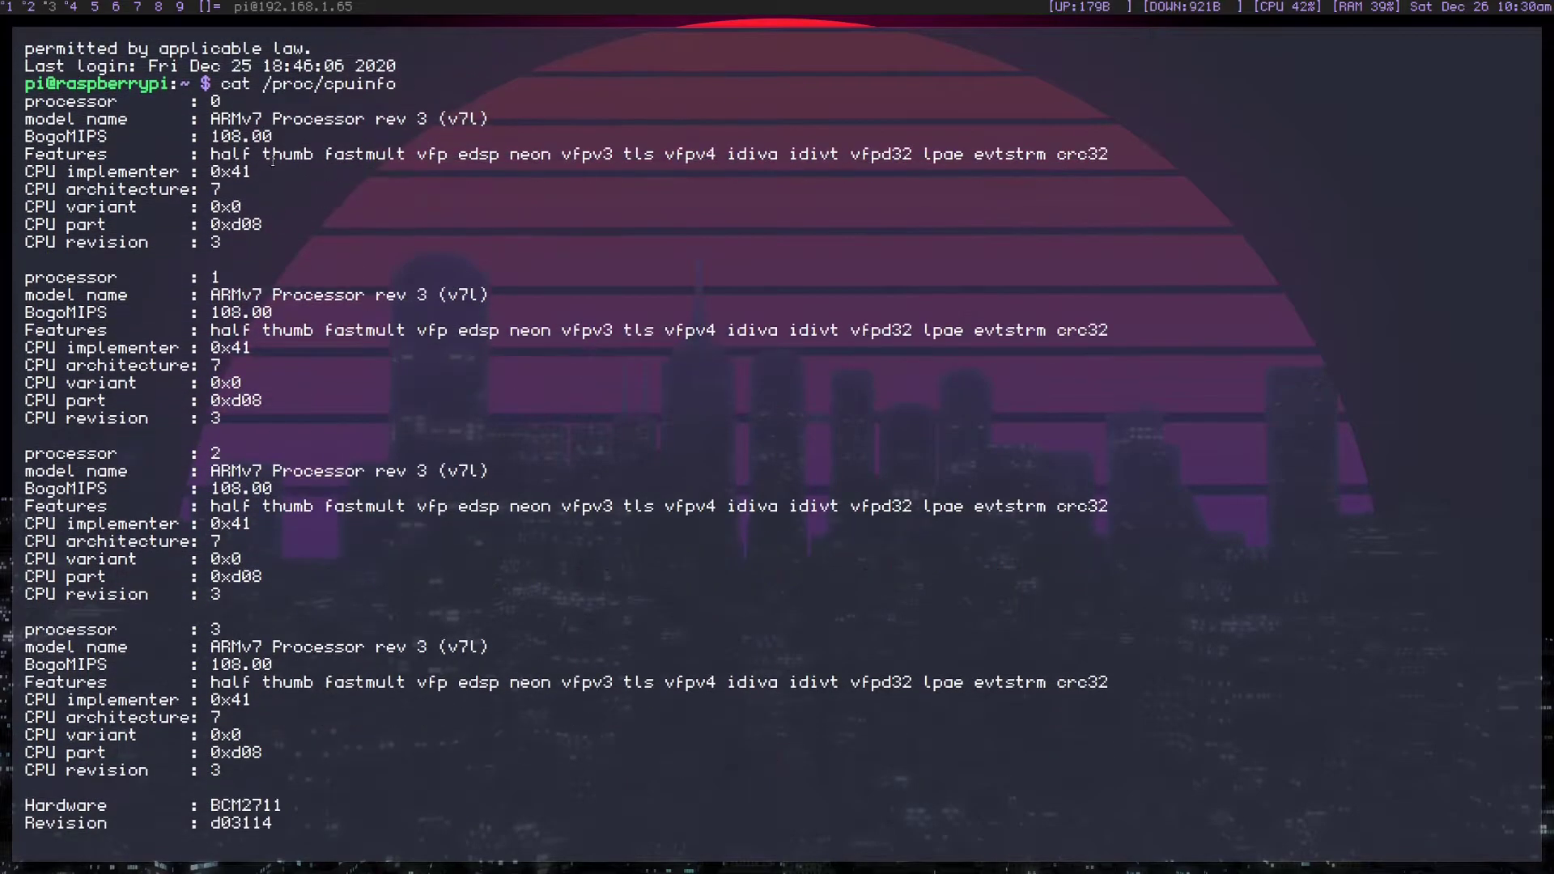
pyautogui.doubleClick(234, 119)
pyautogui.click(260, 119)
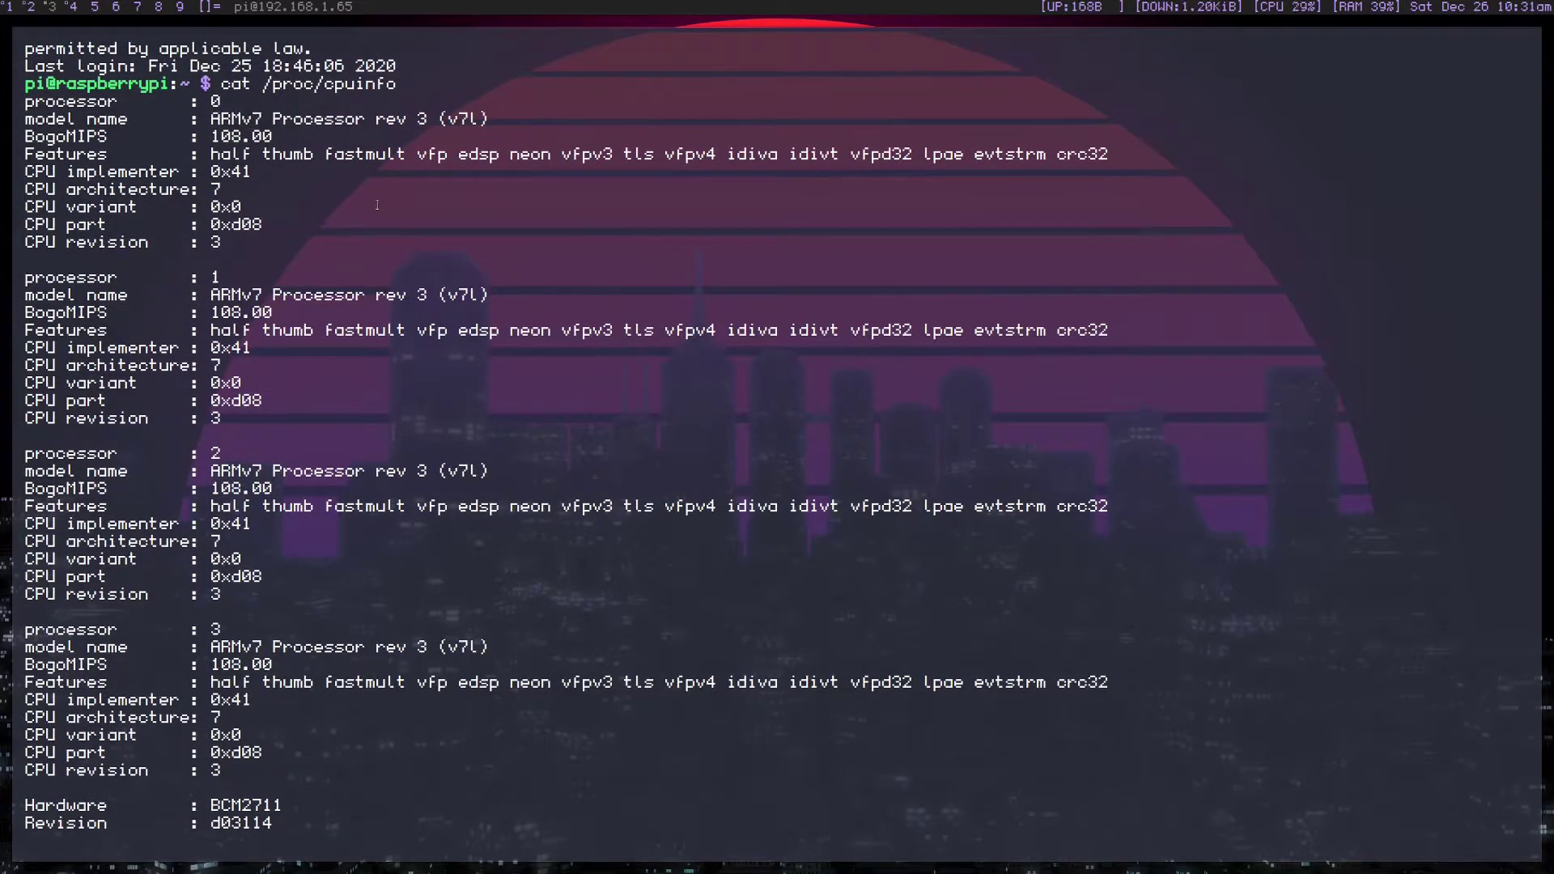
pyautogui.hotkey('ctrl', 'c')
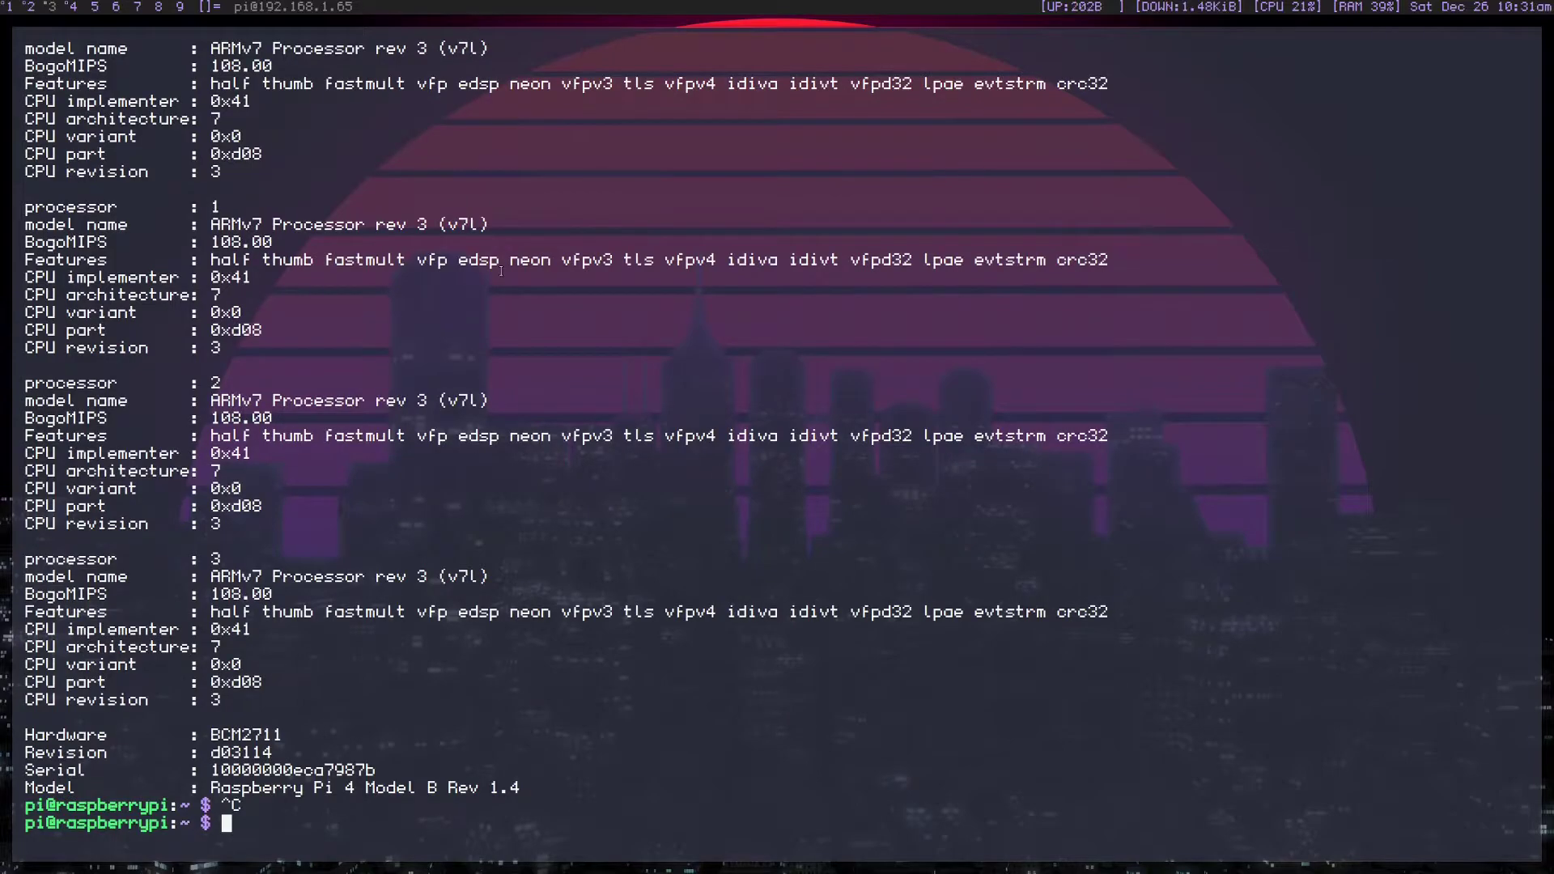
pyautogui.hotkey('ctrl', 'l')
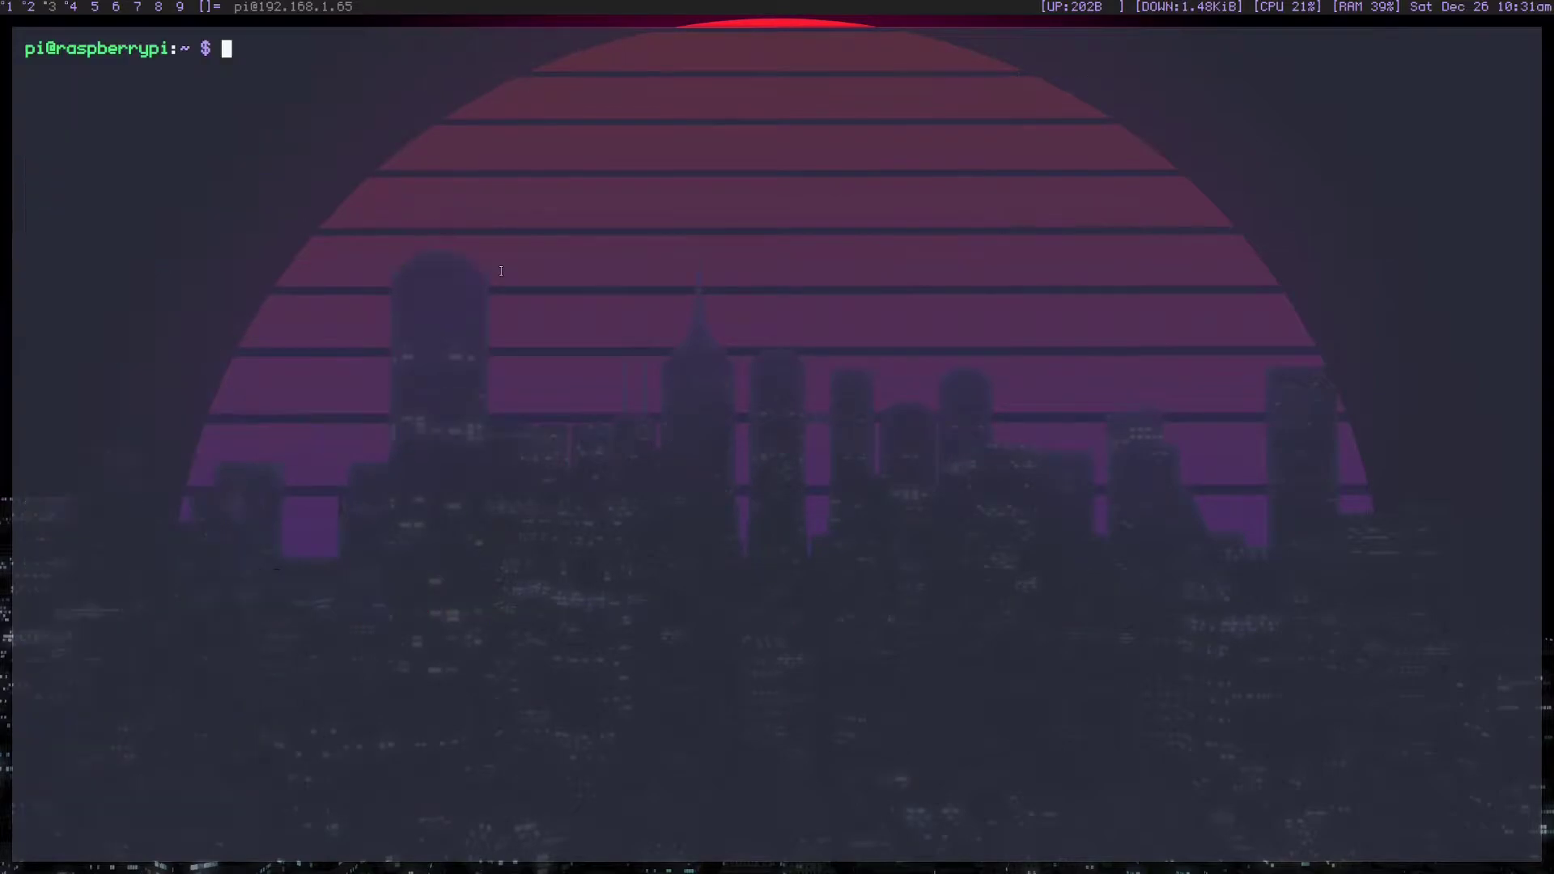
pyautogui.click(92, 6)
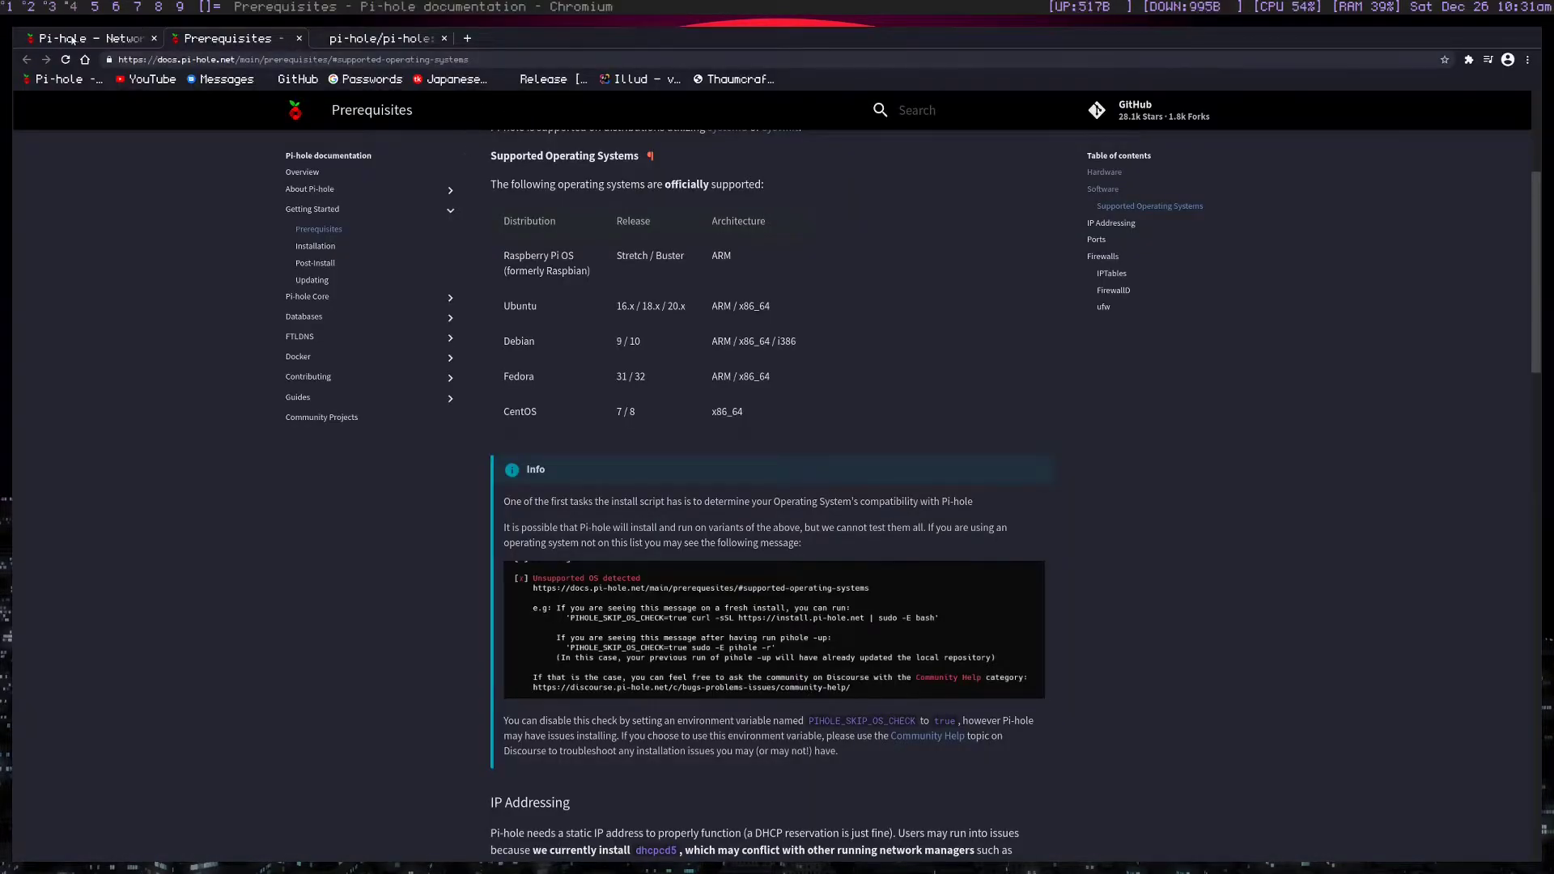
pyautogui.click(72, 38)
pyautogui.scroll(-2, 584, 509)
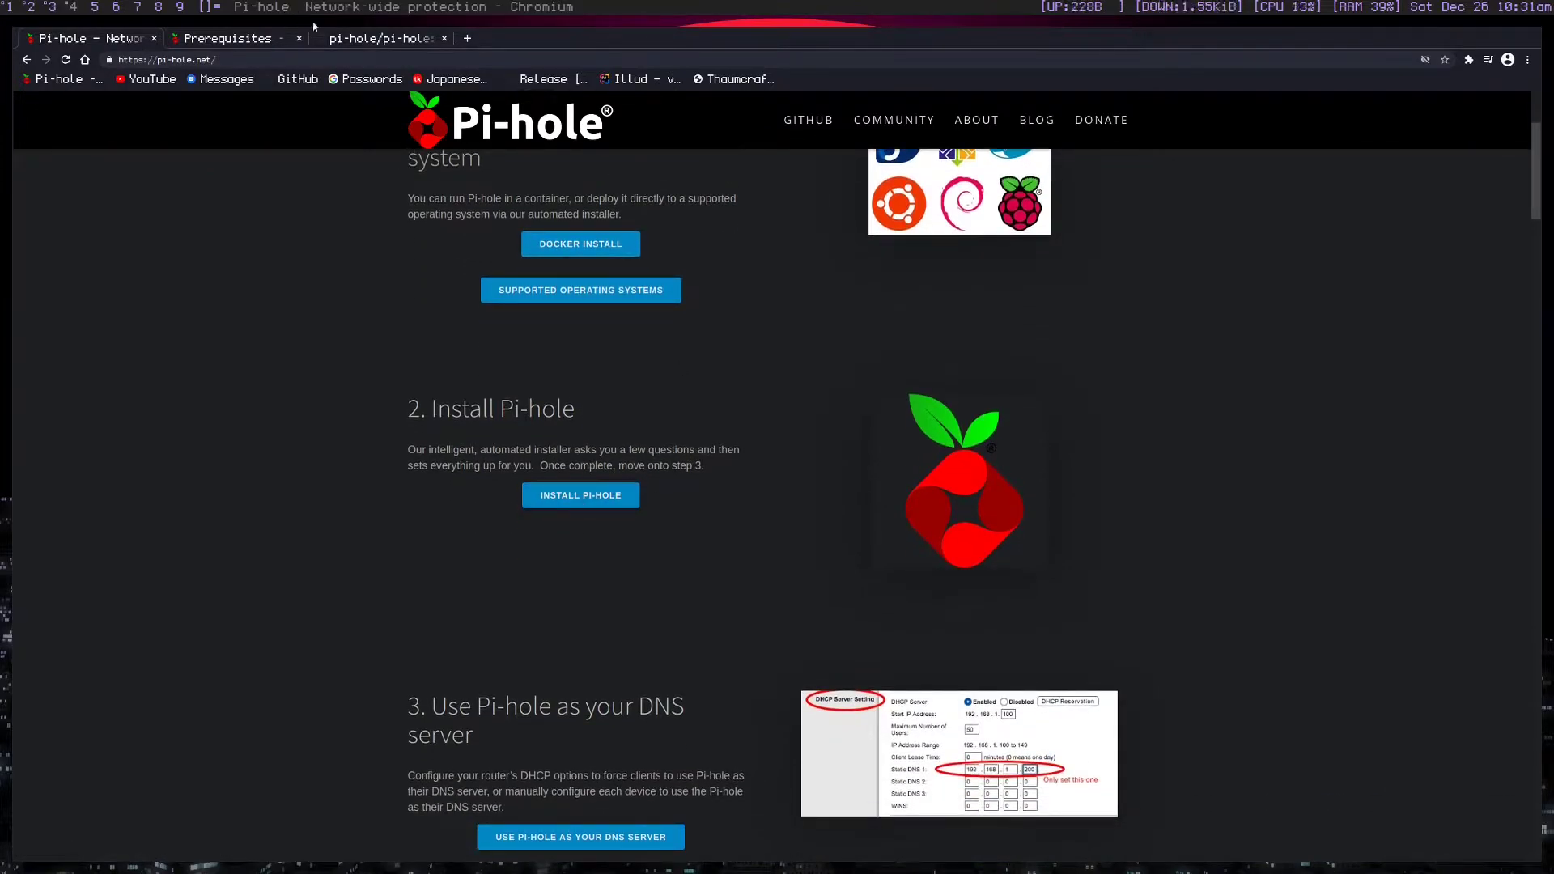
pyautogui.click(369, 39)
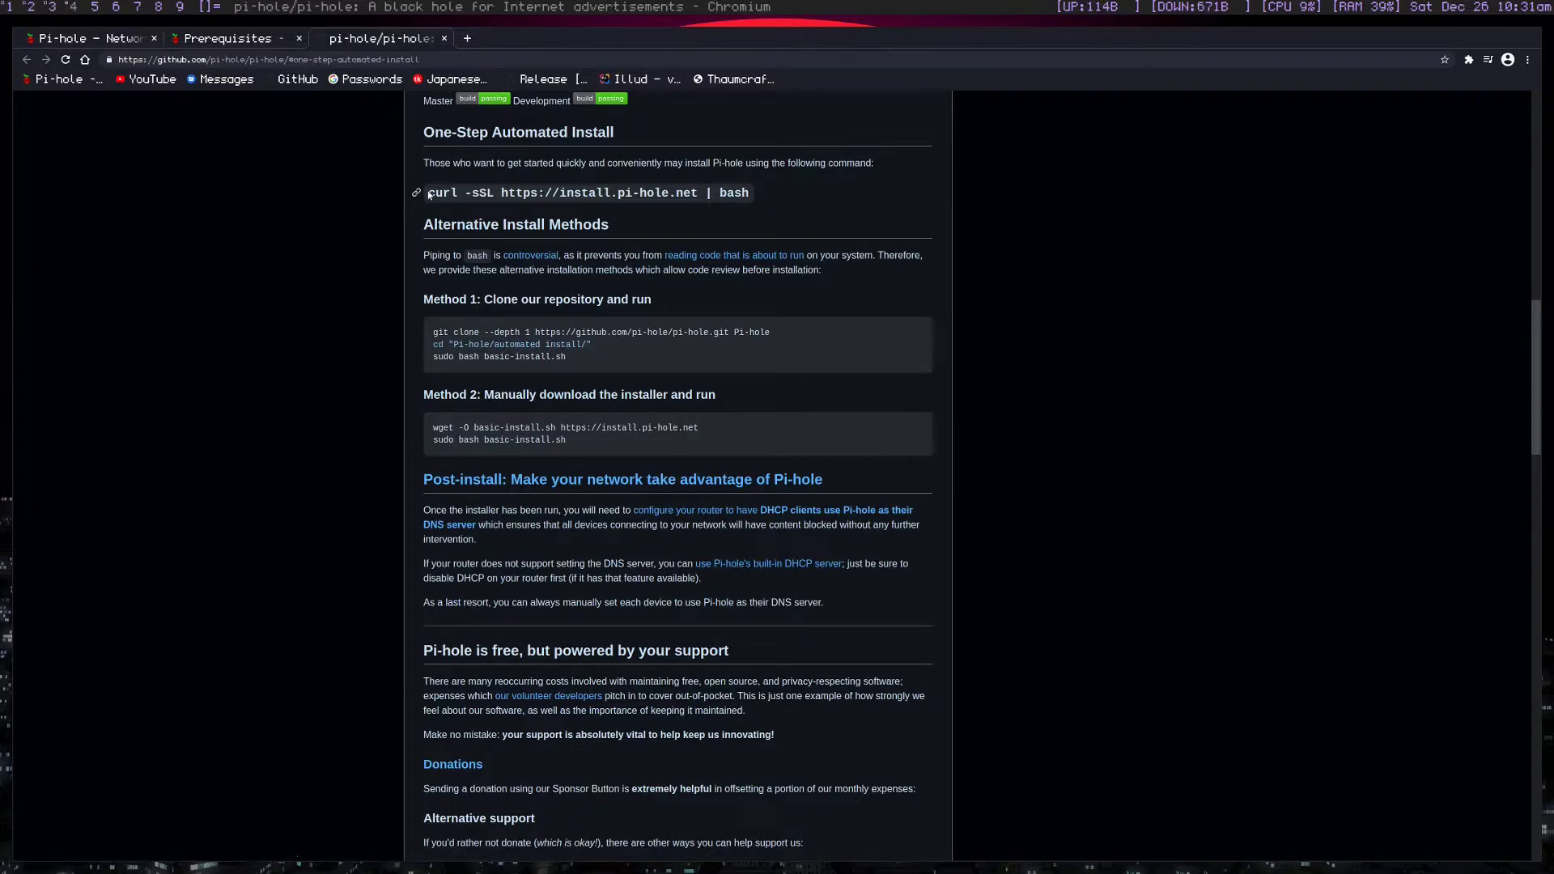
pyautogui.rightClick(748, 196)
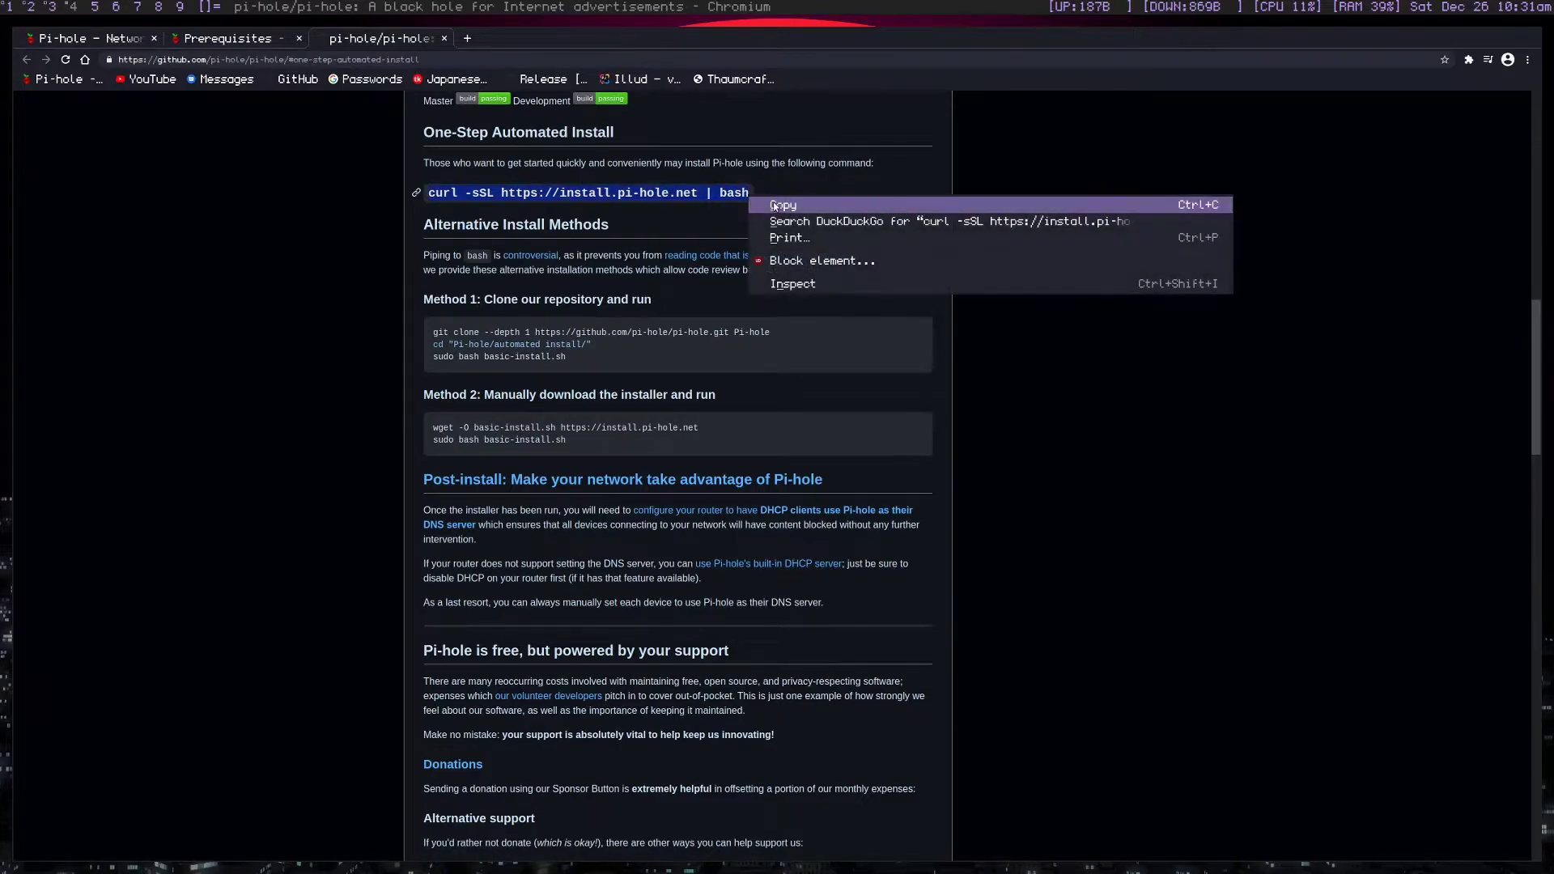
pyautogui.click(781, 208)
pyautogui.click(56, 10)
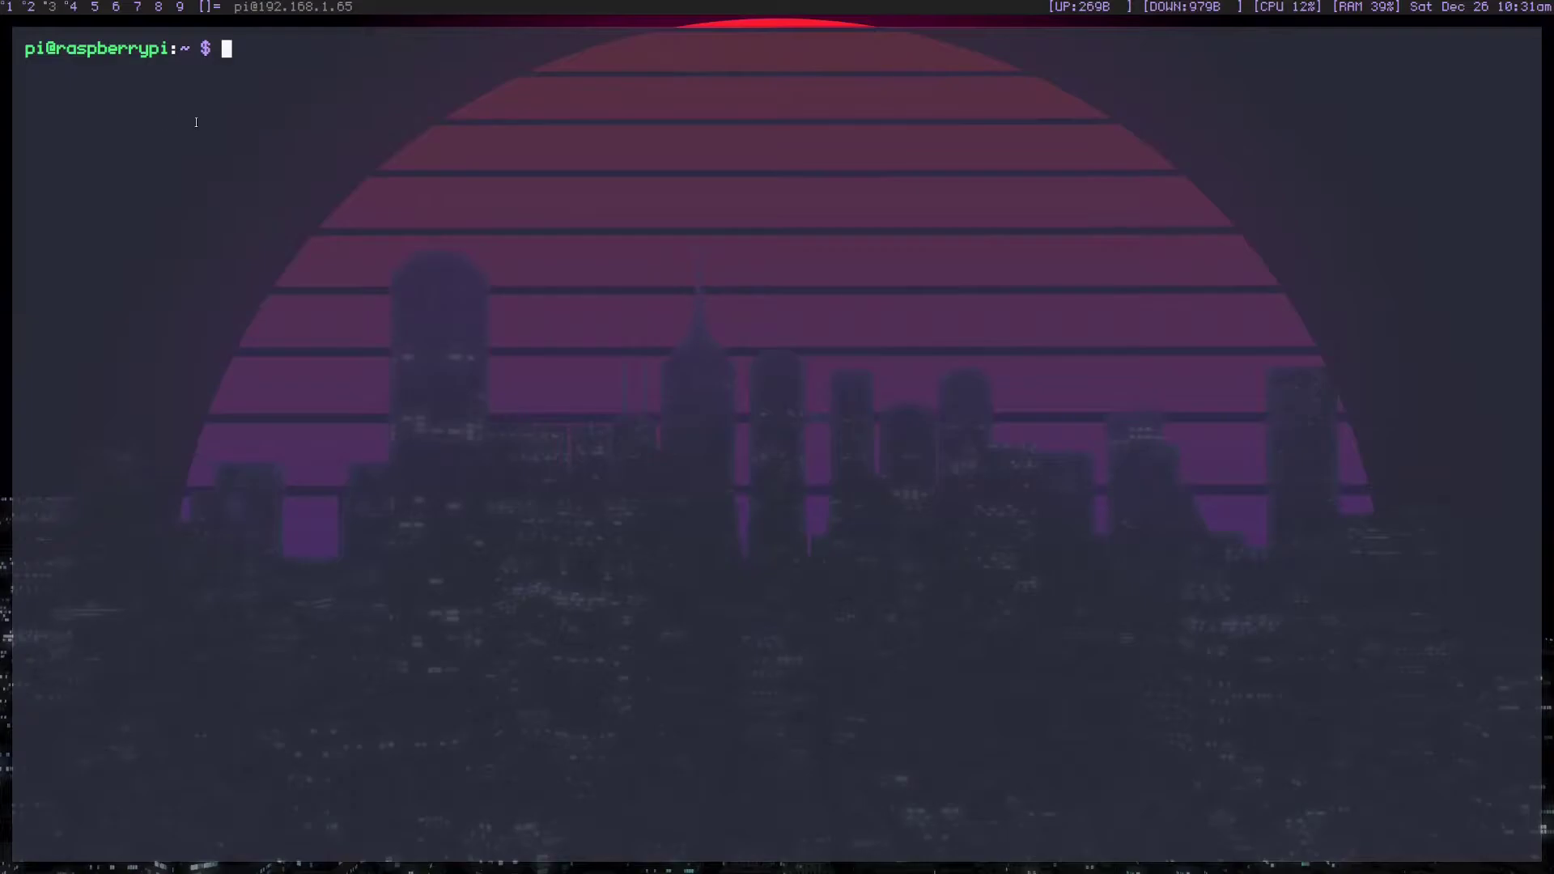
# Paste and run the curl install command, watching the Sudo utility and dependency checks.
pyautogui.hotkey('ctrl', 'shift', 'v')
pyautogui.press('Return')
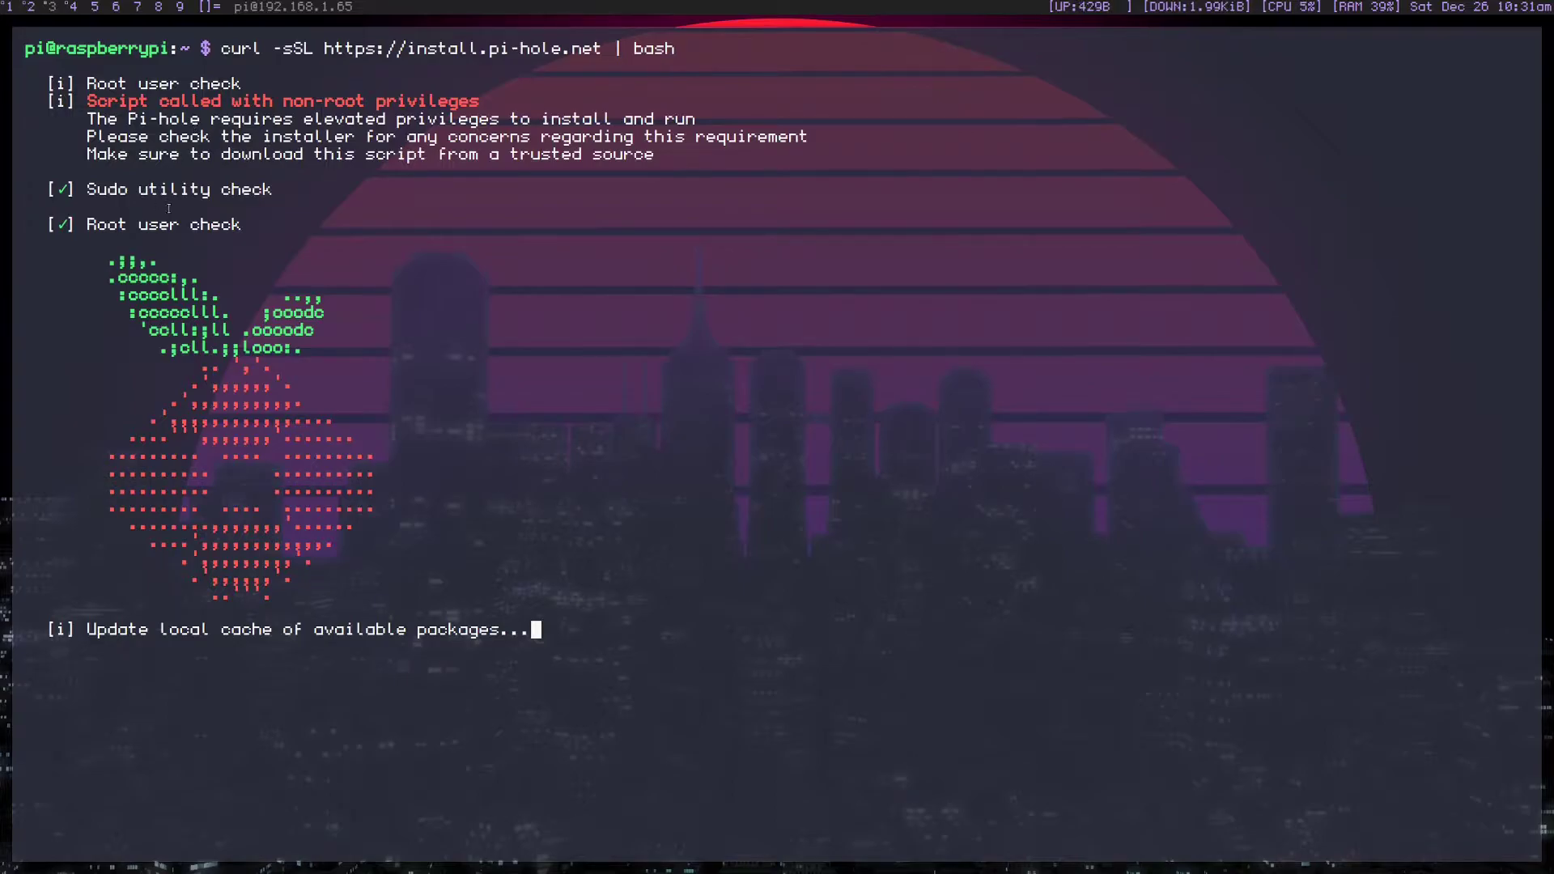
pyautogui.moveTo(81, 190); pyautogui.dragTo(264, 189)
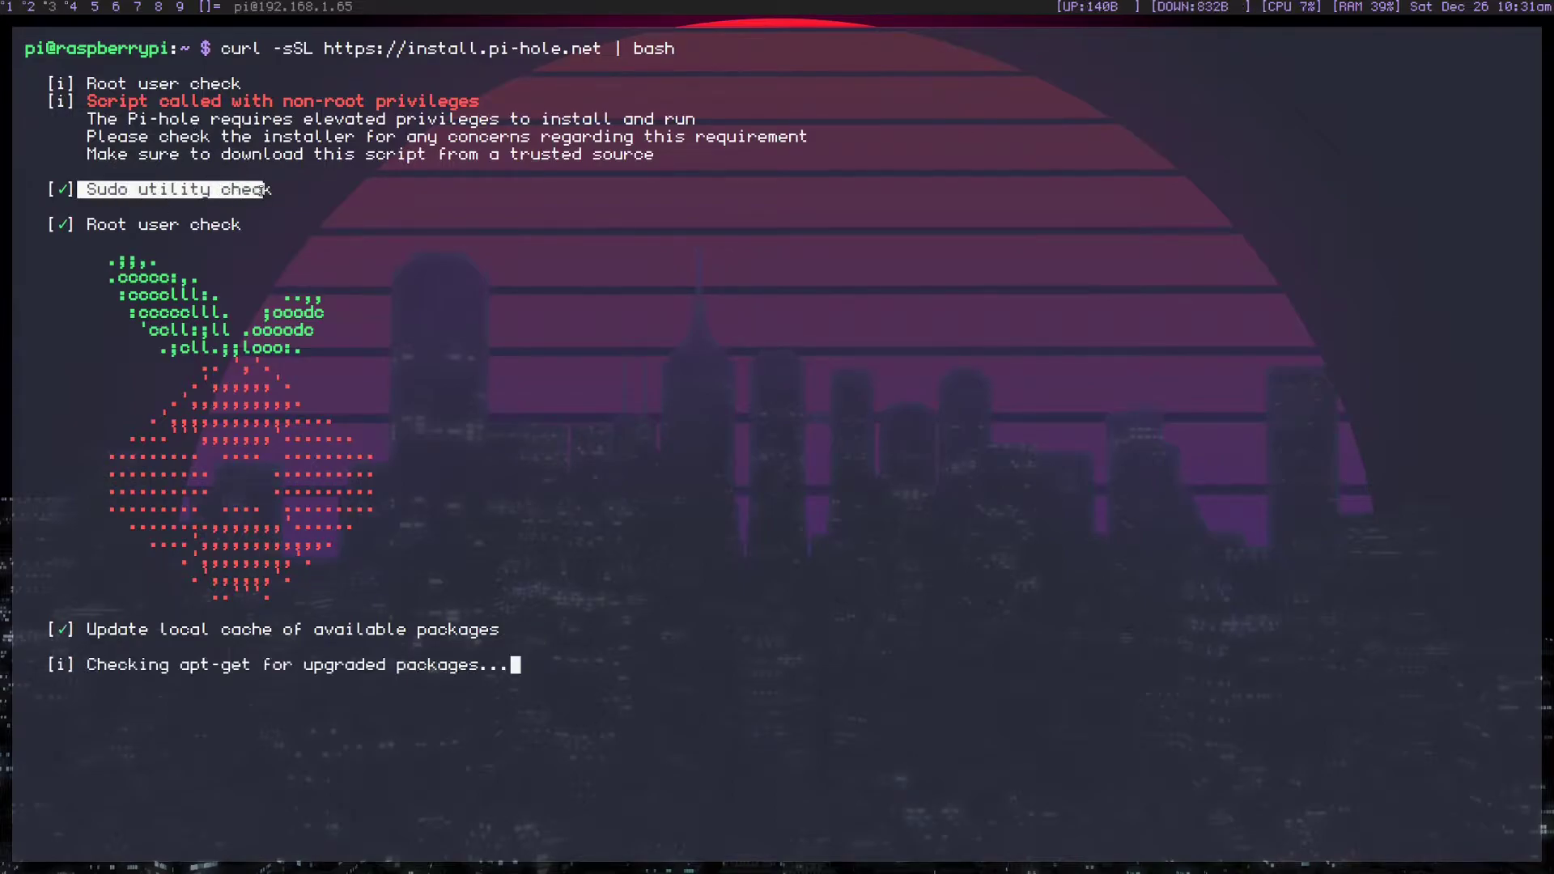
pyautogui.click(197, 218)
pyautogui.moveTo(85, 189); pyautogui.dragTo(486, 172)
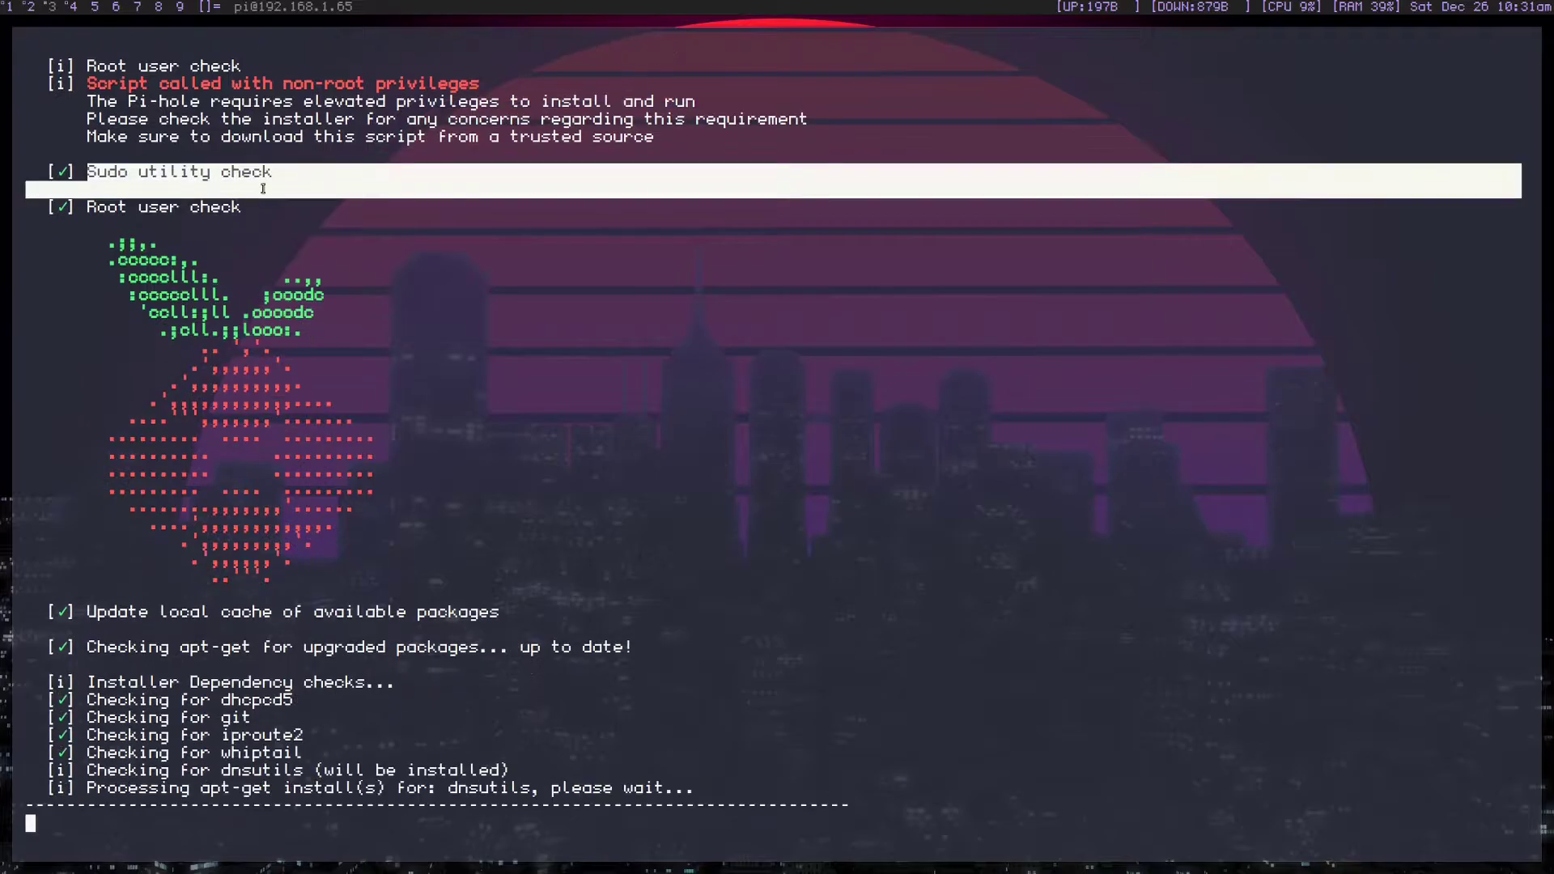
pyautogui.click(262, 65)
pyautogui.press('super+2')
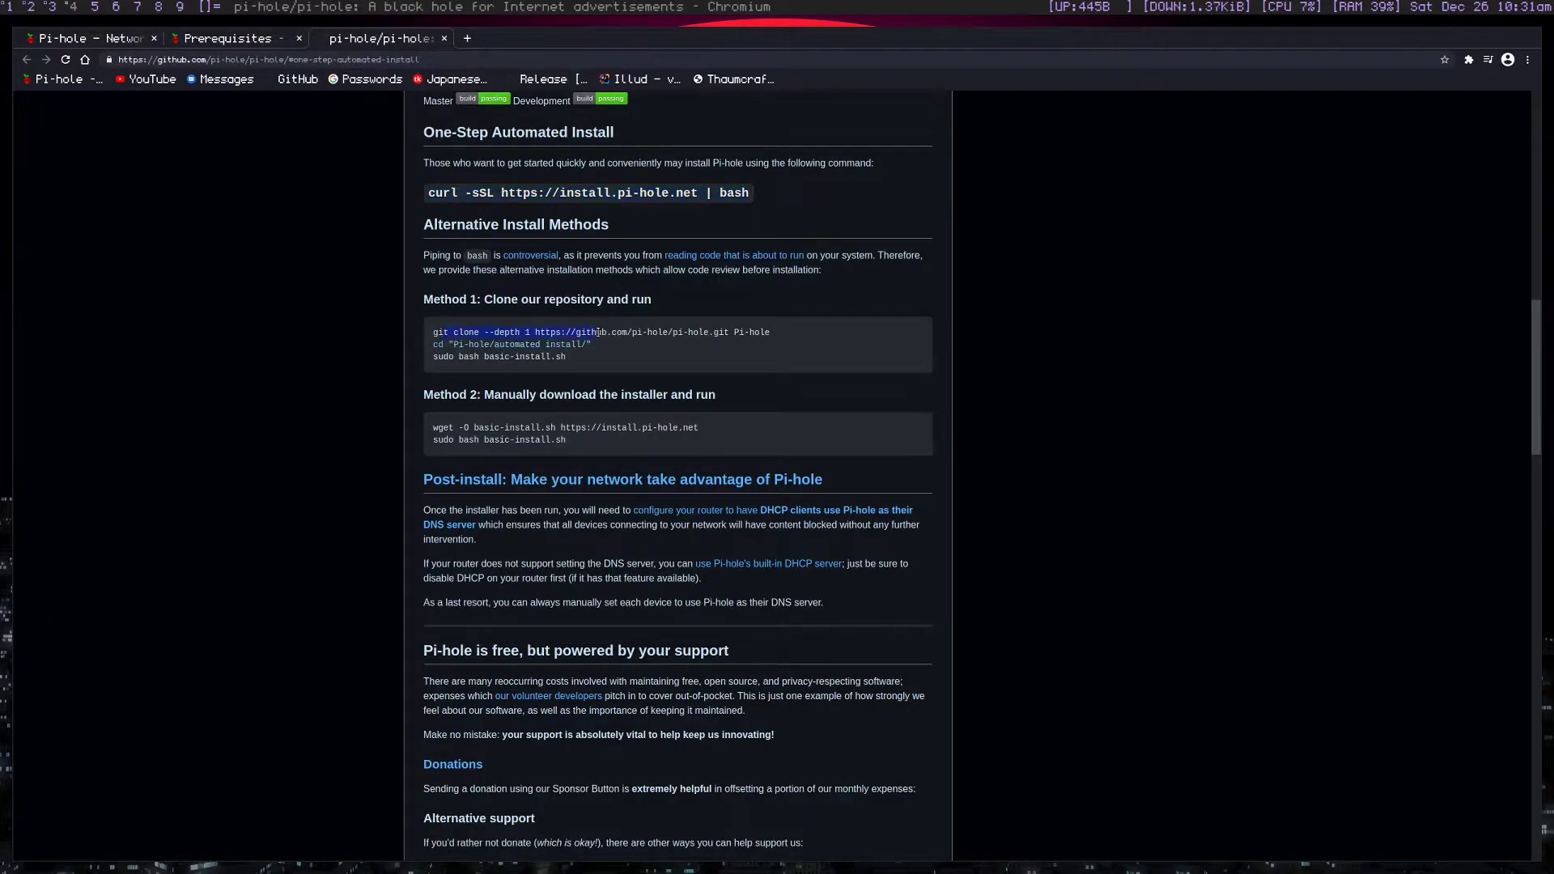
# Review the Method 1 git clone, cd and sudo install lines on GitHub, then return to the terminal.
pyautogui.click(626, 332)
pyautogui.moveTo(716, 332); pyautogui.dragTo(751, 332)
pyautogui.moveTo(432, 344)
pyautogui.mouseDown()
pyautogui.moveTo(436, 357)
pyautogui.moveTo(458, 344)
pyautogui.mouseUp()
pyautogui.moveTo(561, 344); pyautogui.dragTo(531, 362)
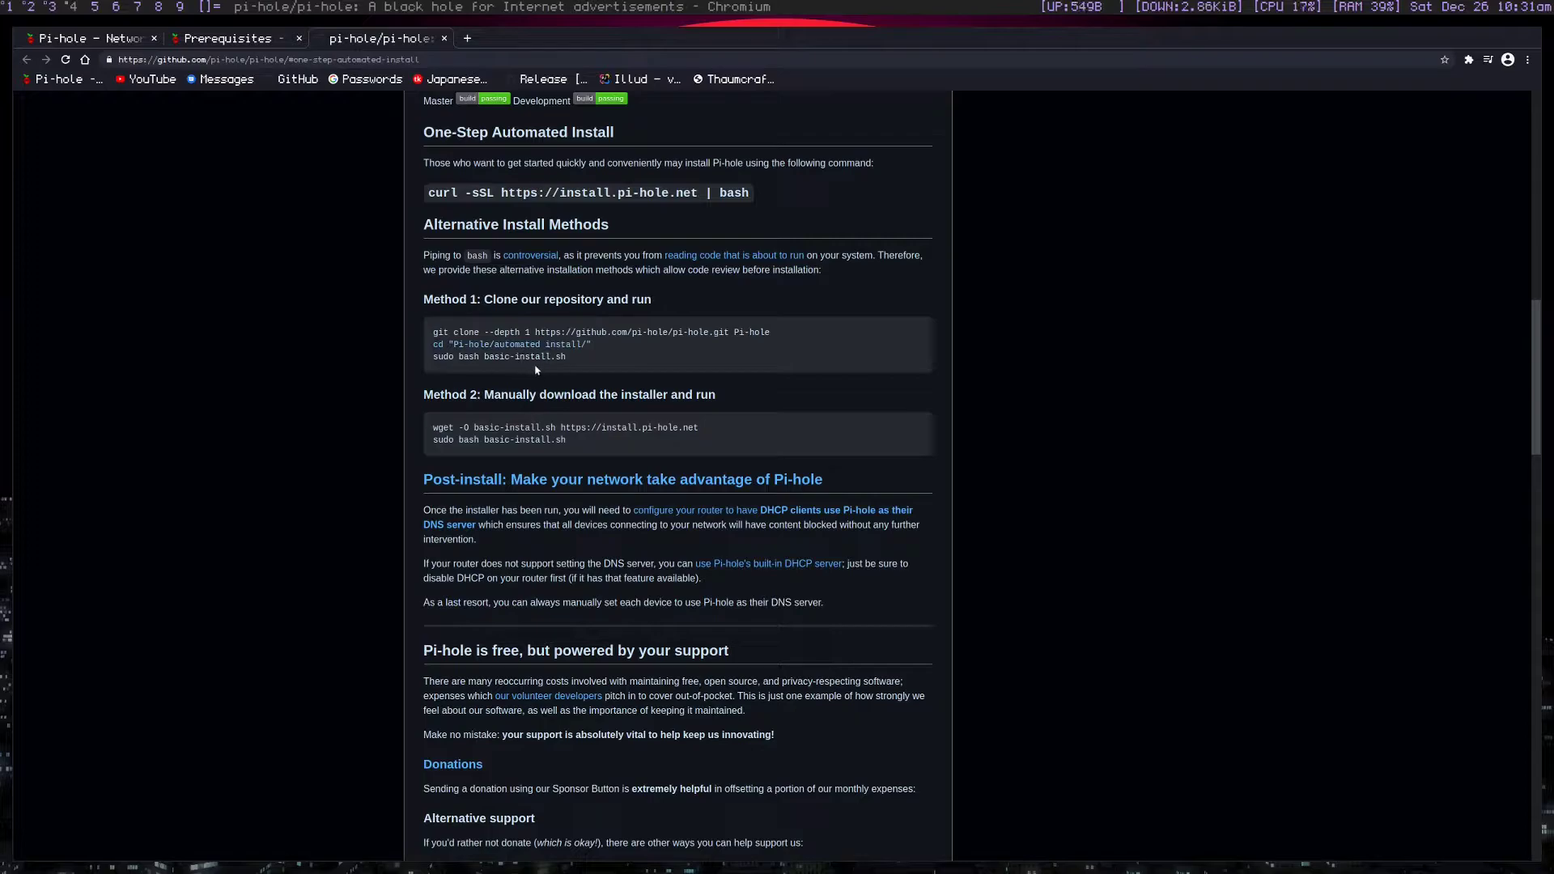
pyautogui.doubleClick(450, 358)
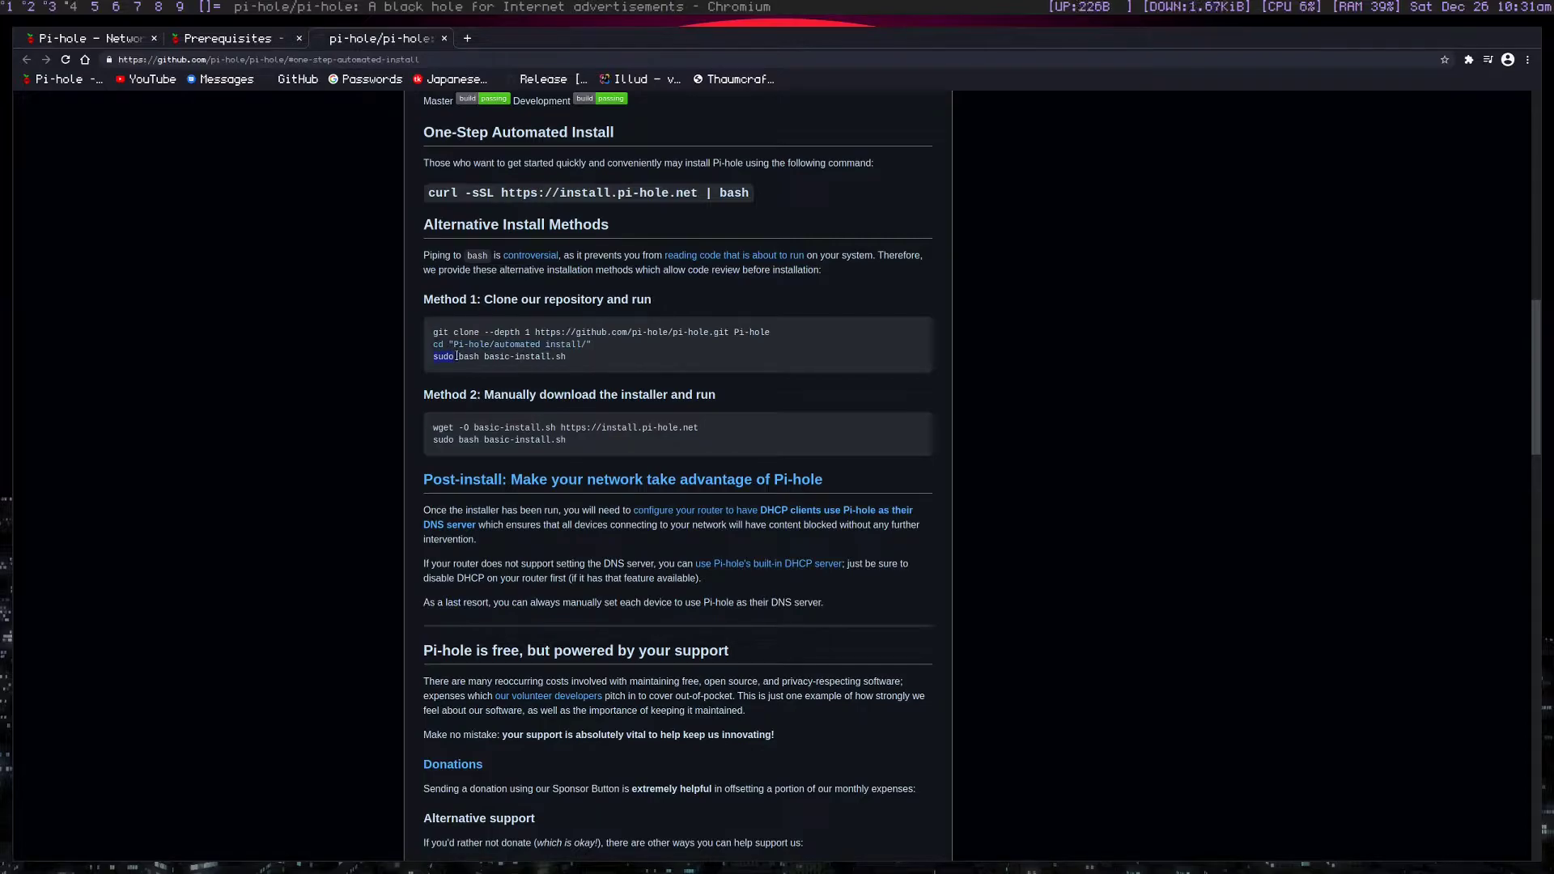
pyautogui.click(435, 357)
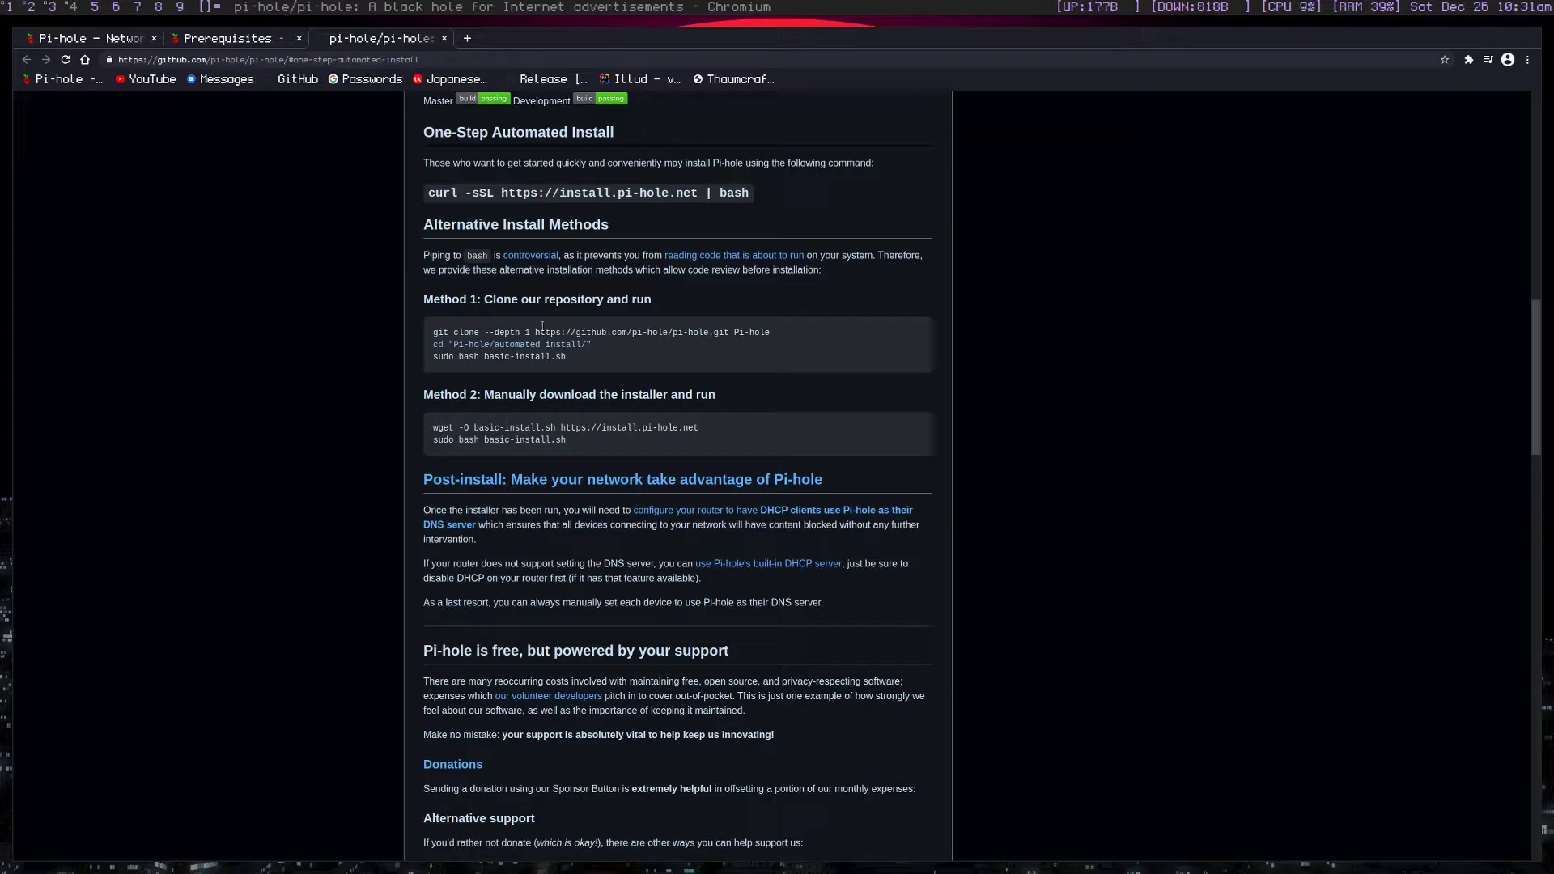
pyautogui.click(80, 4)
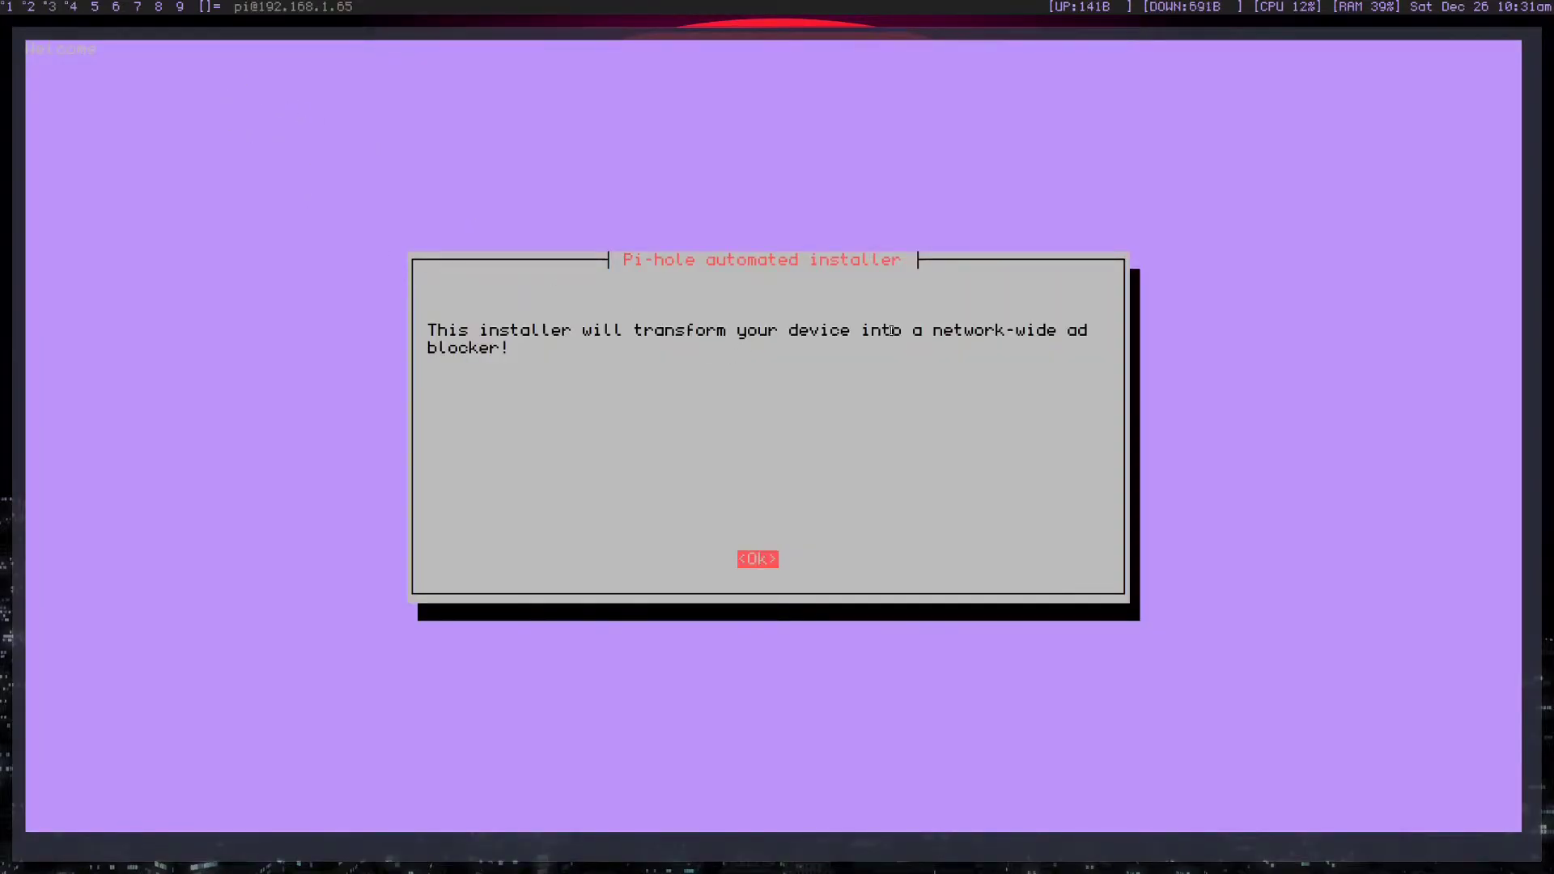
# Get past the installer's welcome, donation and static IP notices.
pyautogui.moveTo(426, 330); pyautogui.dragTo(615, 348)
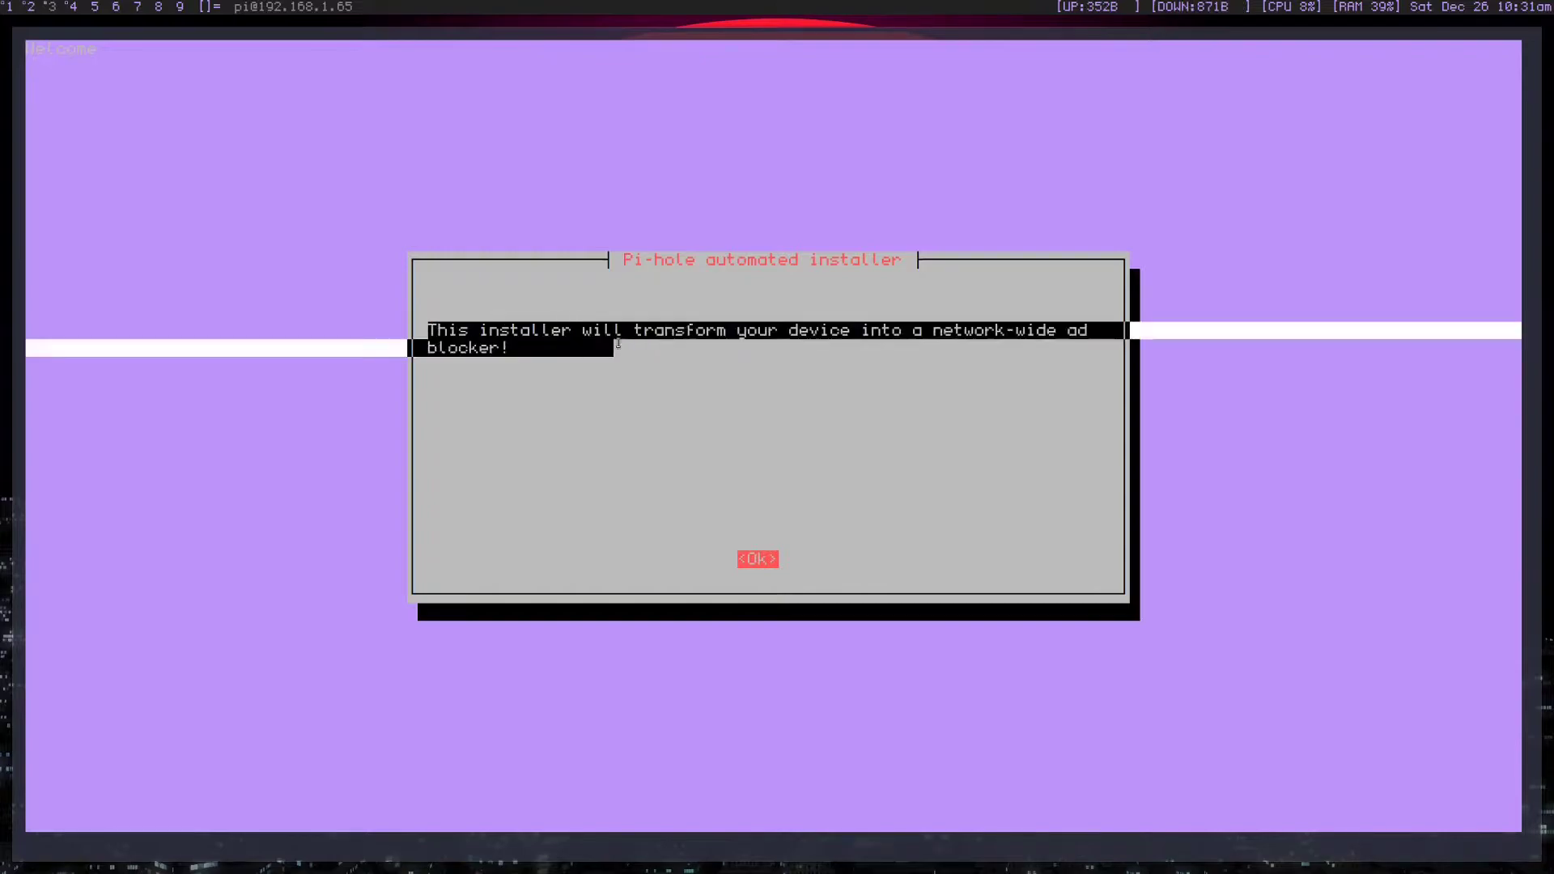
pyautogui.click(678, 392)
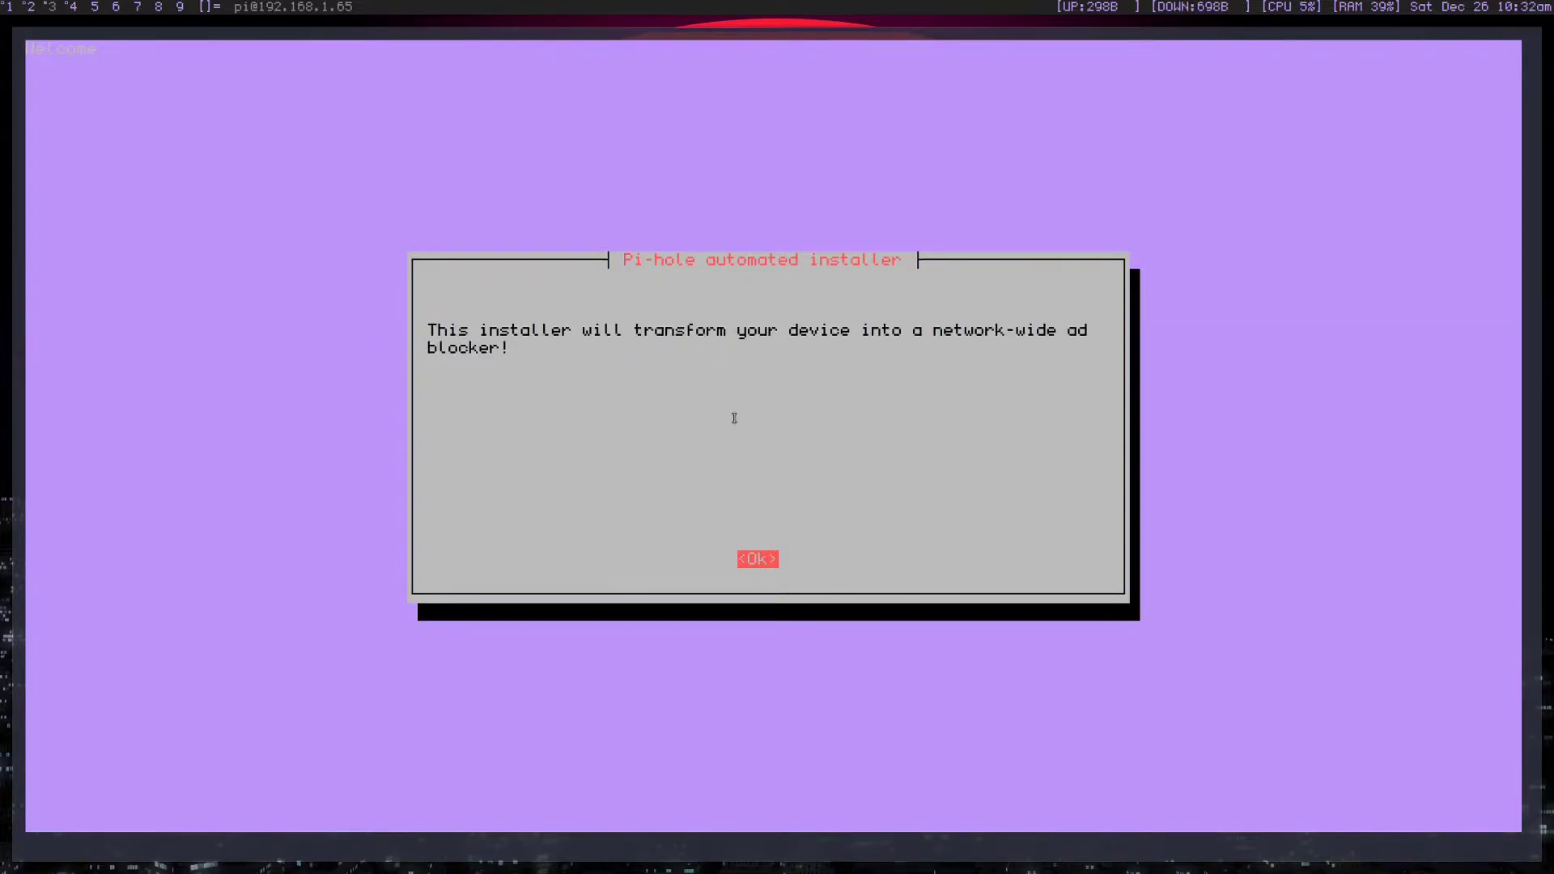
pyautogui.press('Return')
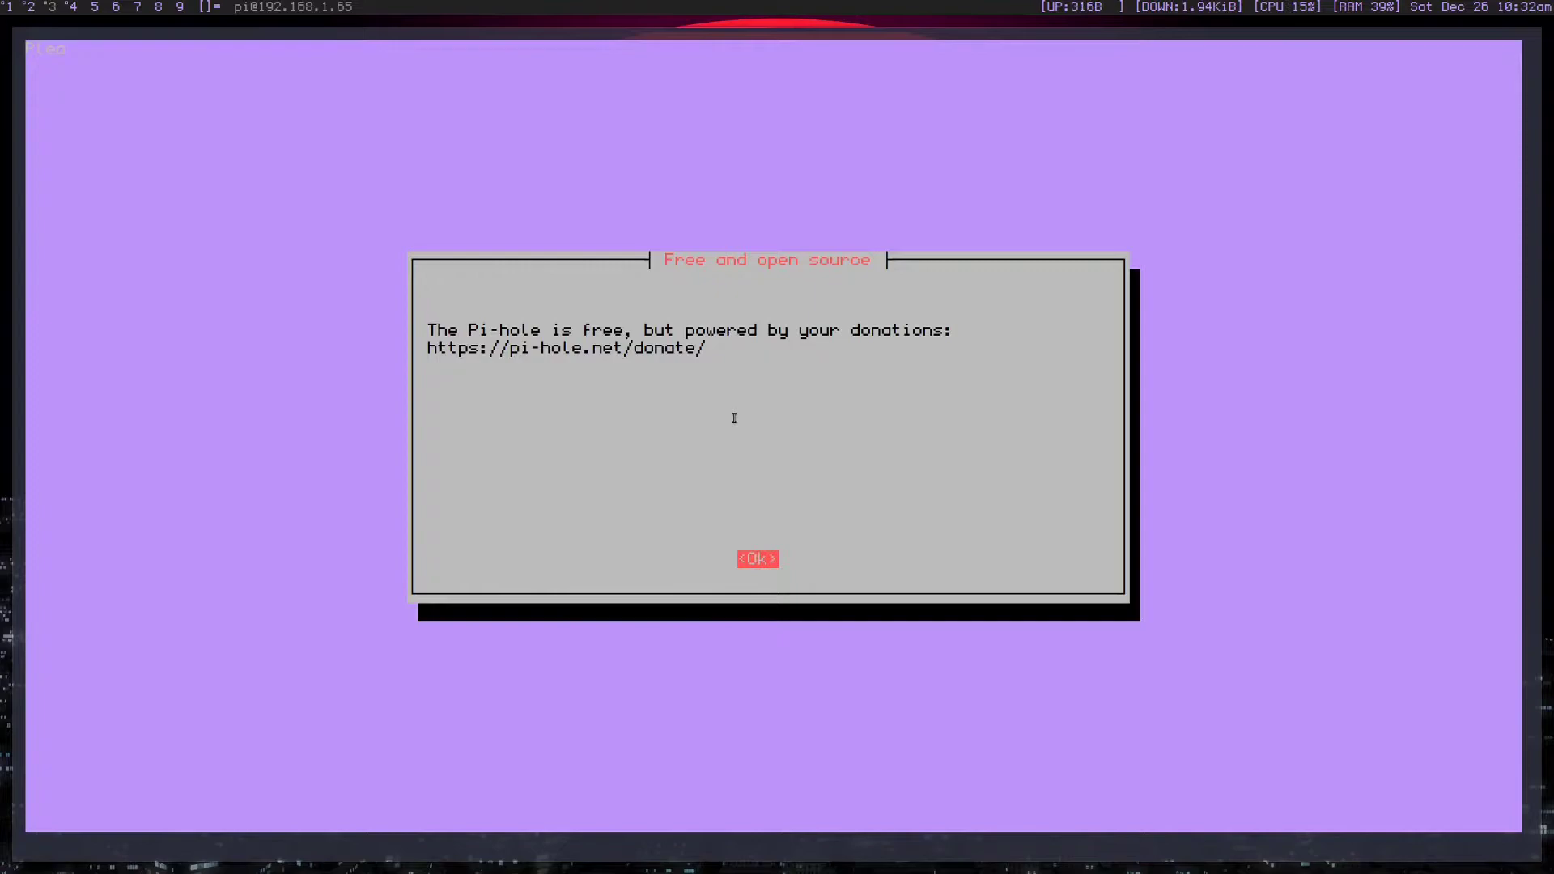
pyautogui.press('Return')
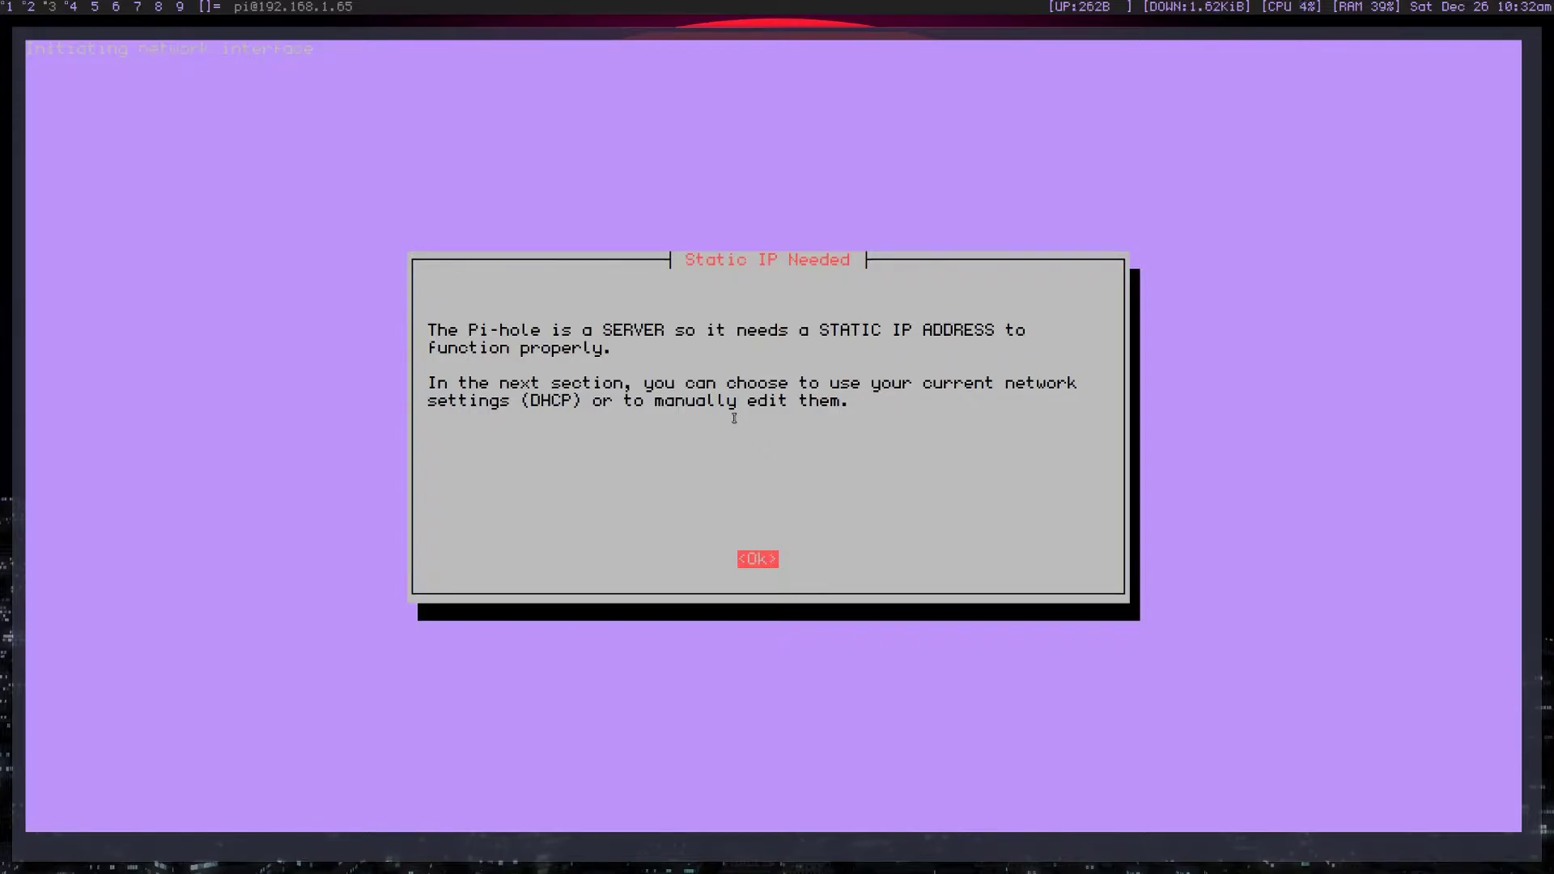
pyautogui.press('Return')
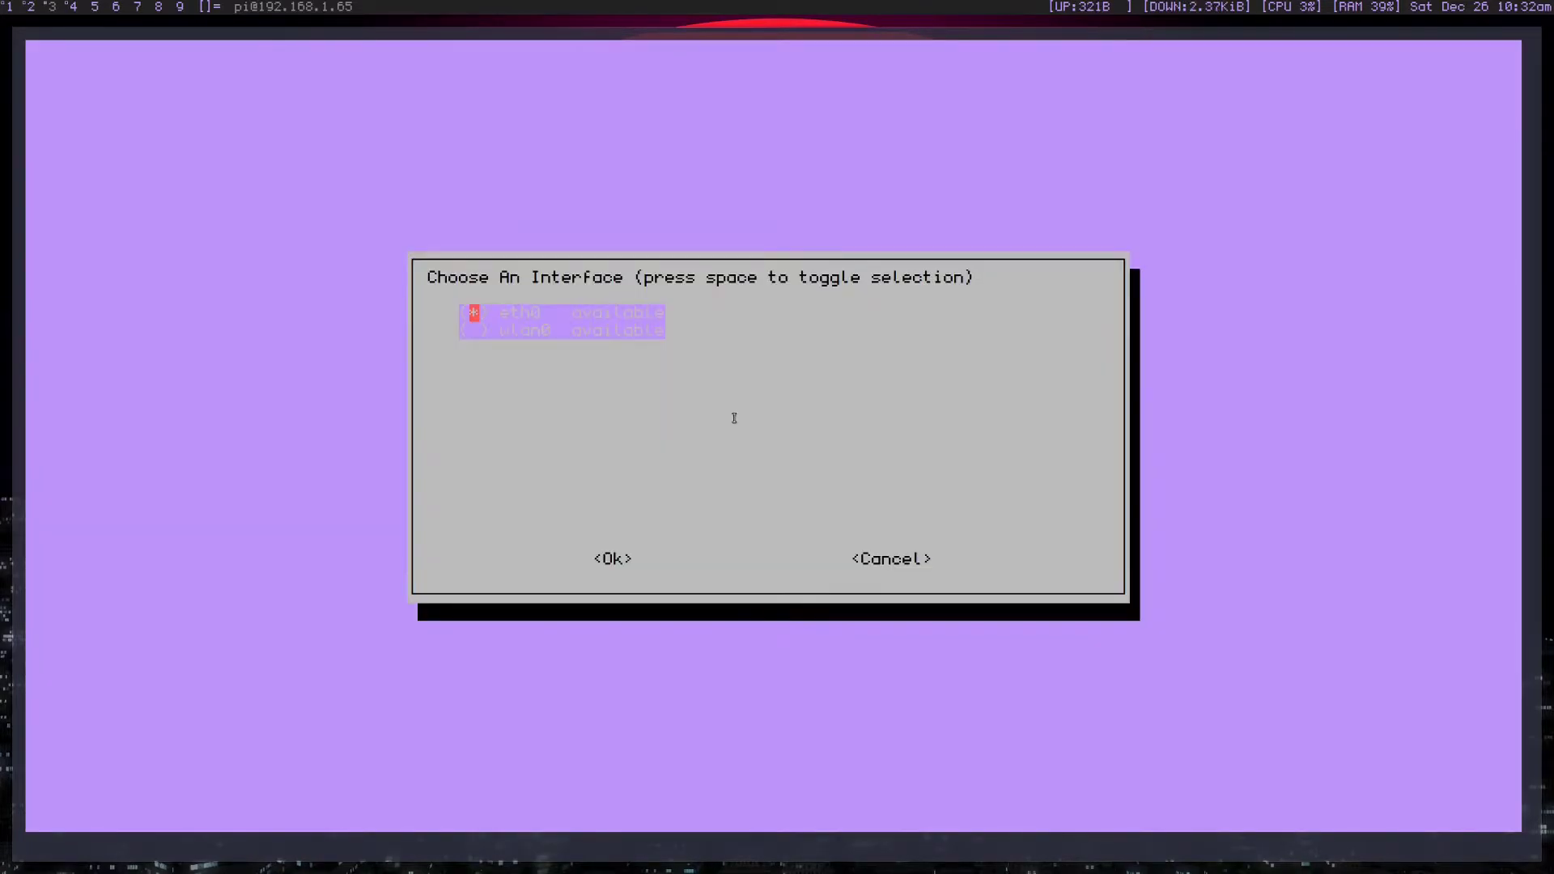
# Browse the eth0/wlan0 interfaces and upstream DNS providers down to Level3, then move toward Cancel.
pyautogui.press('Down')
pyautogui.press('Up')
pyautogui.press('Down')
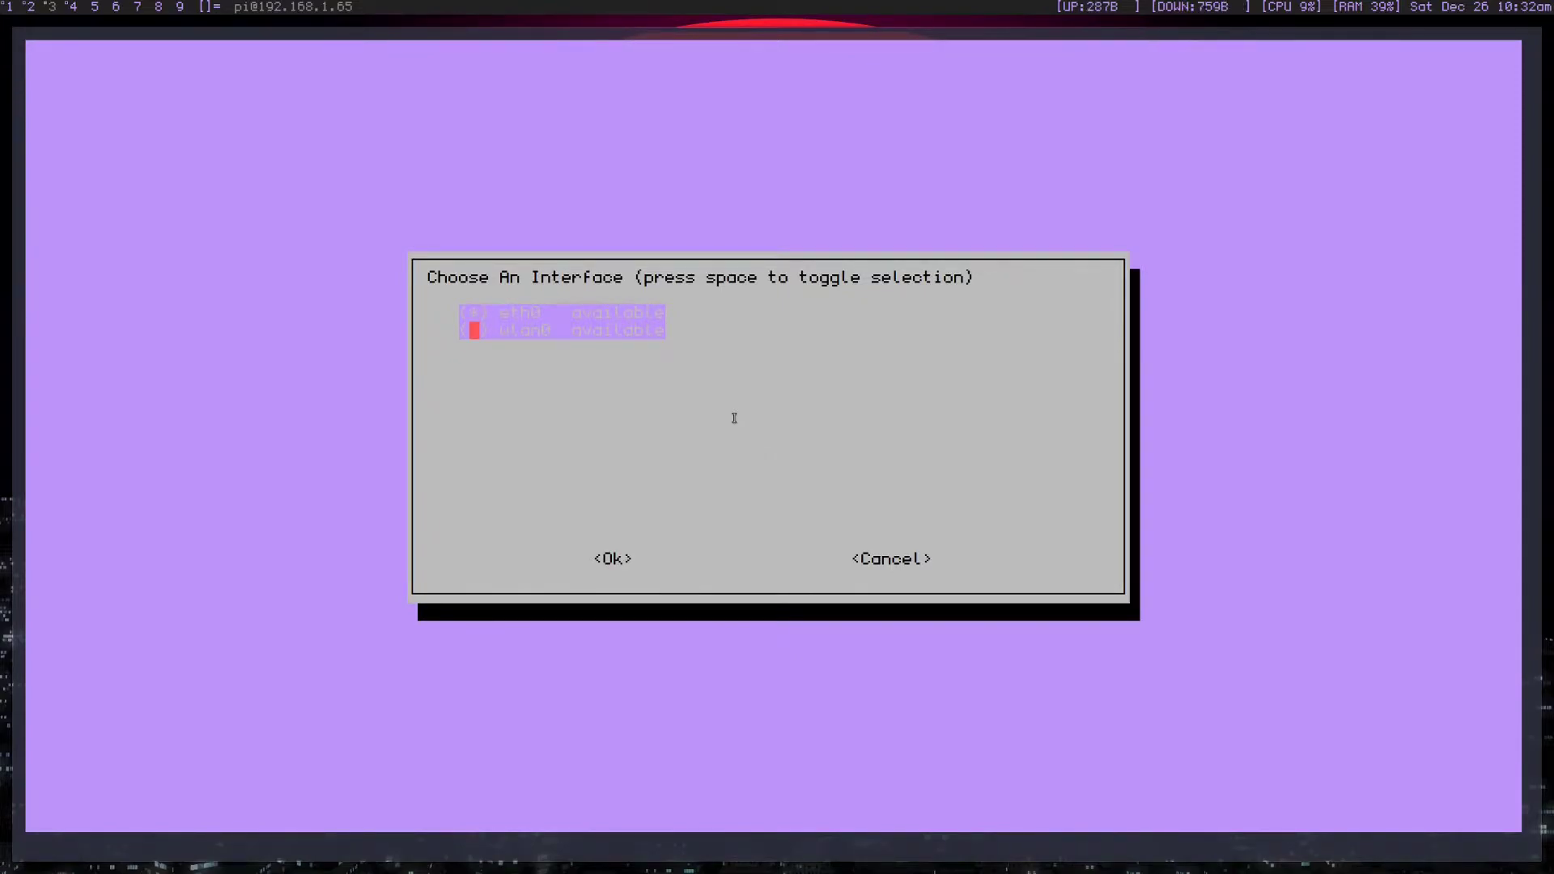
pyautogui.press('Return')
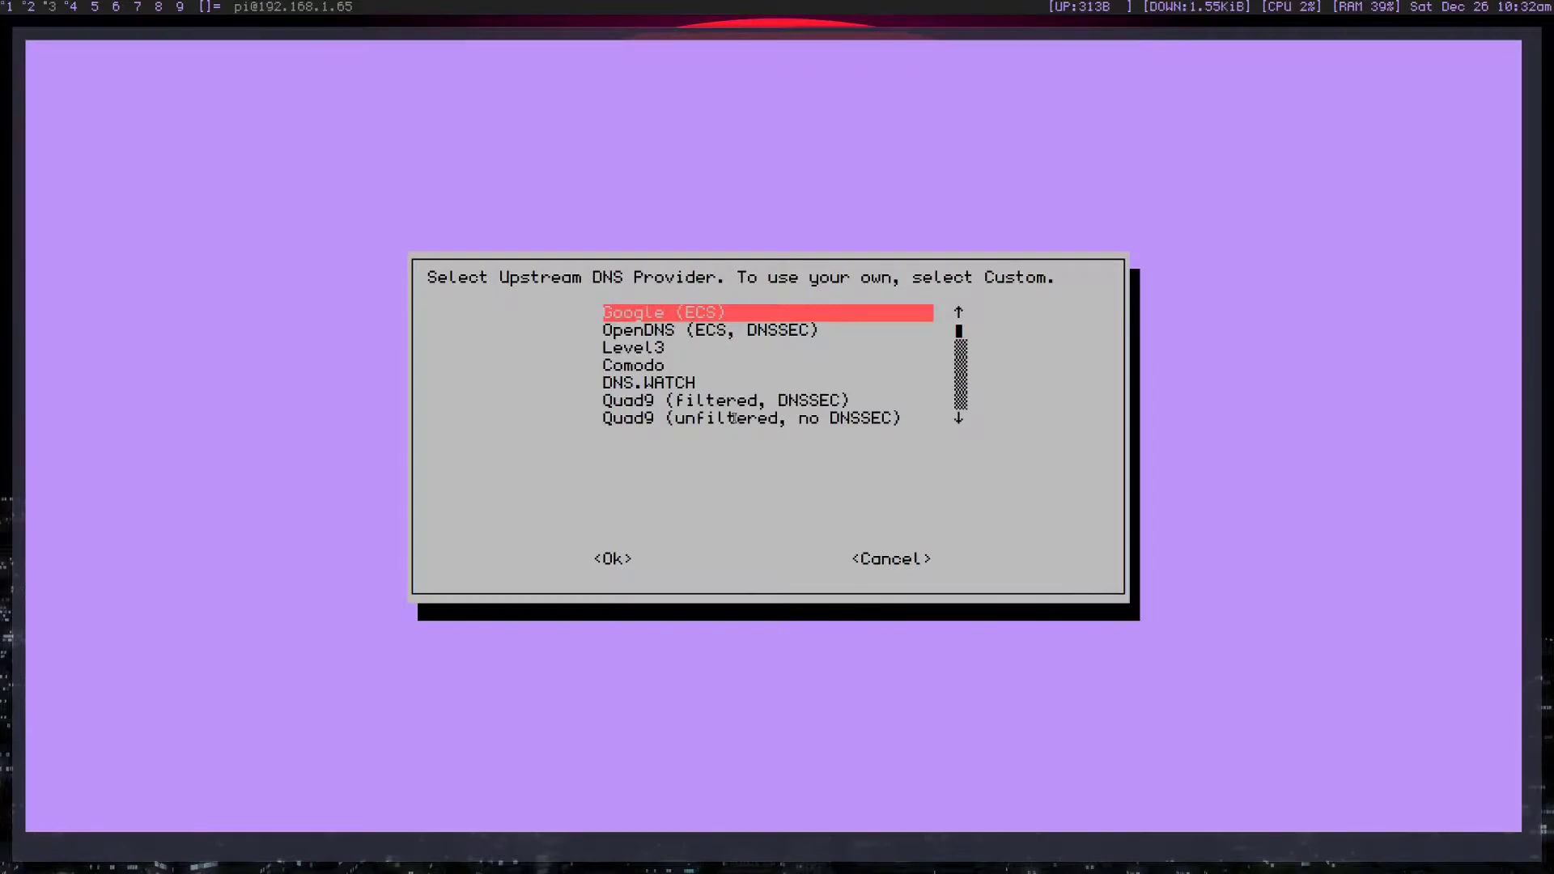
pyautogui.press('Down')
pyautogui.press('Up')
pyautogui.press('Down')
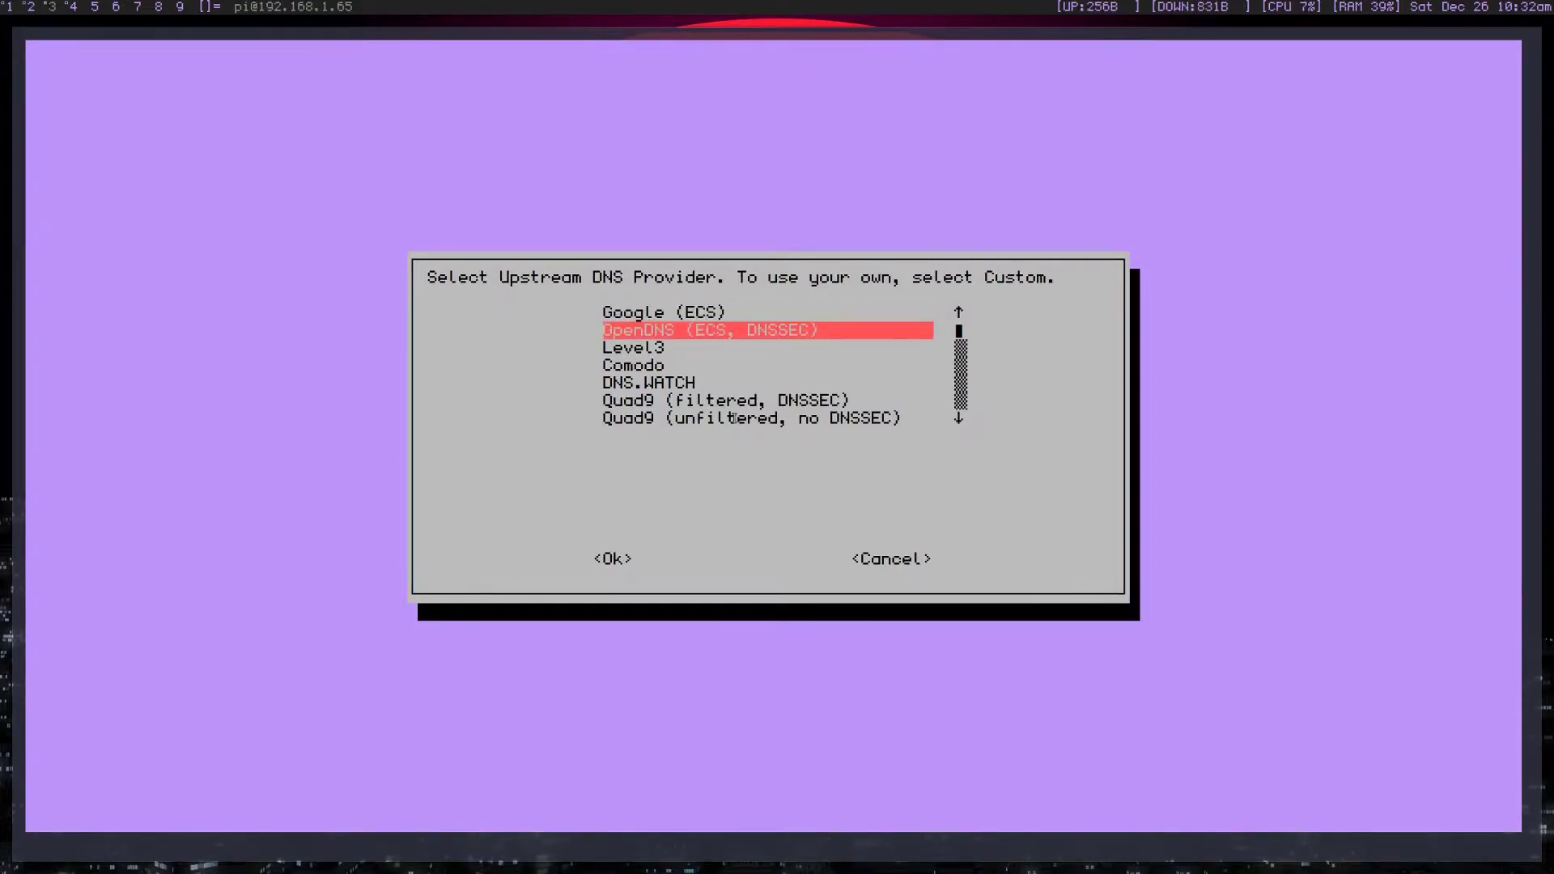
pyautogui.press('Down')
pyautogui.press('Tab')
pyautogui.press('Tab')
# Cancel the first run, rerun the install command, and select wlan0 past the intro notices.
pyautogui.press('Return')
pyautogui.press('Up')
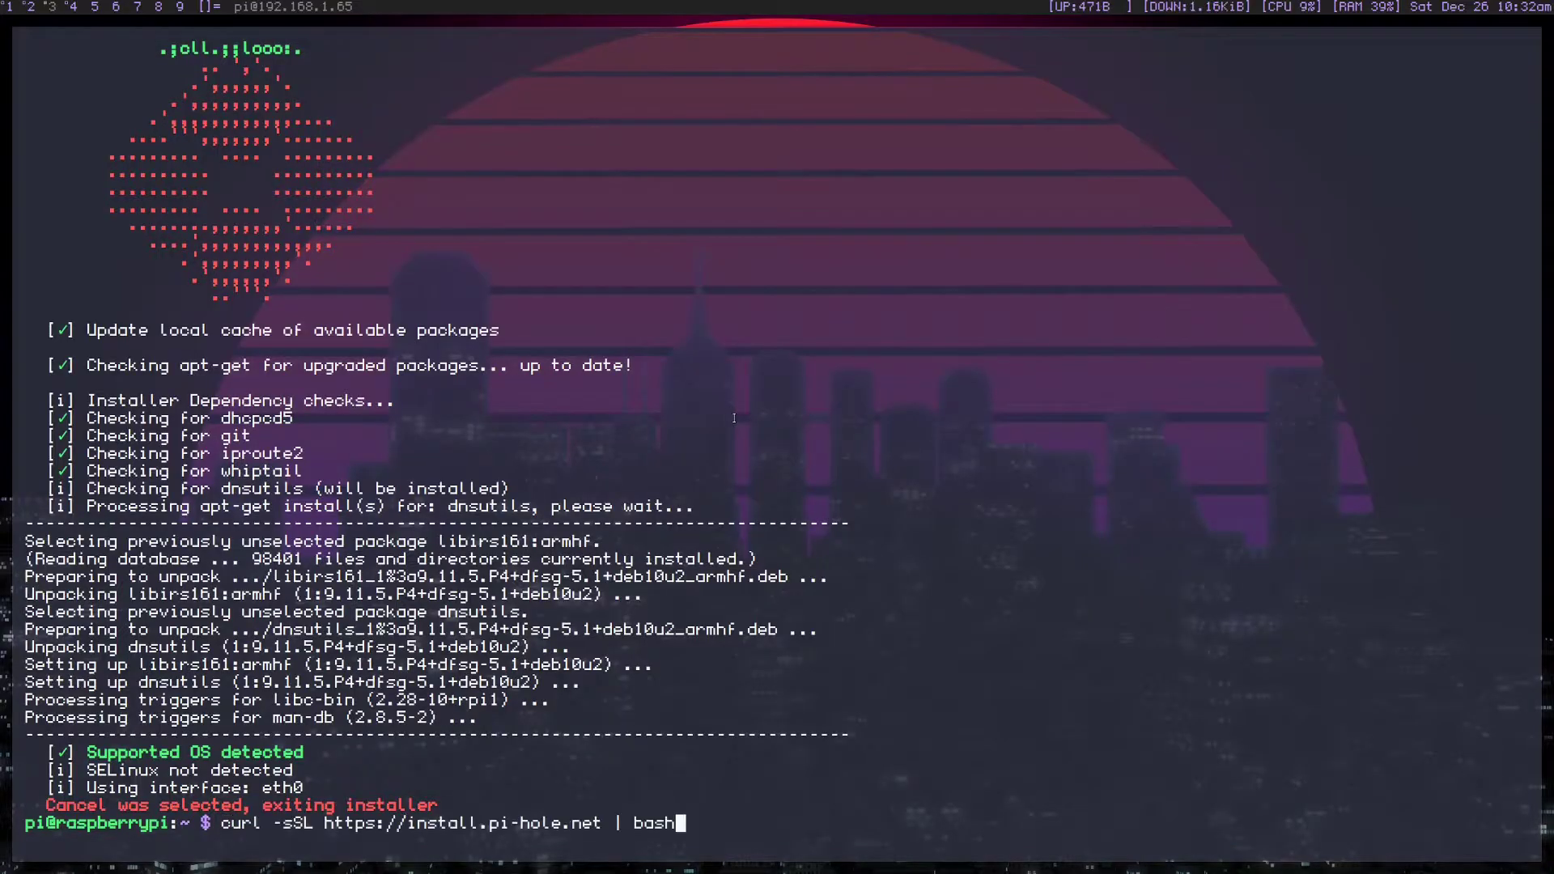
pyautogui.press('Return')
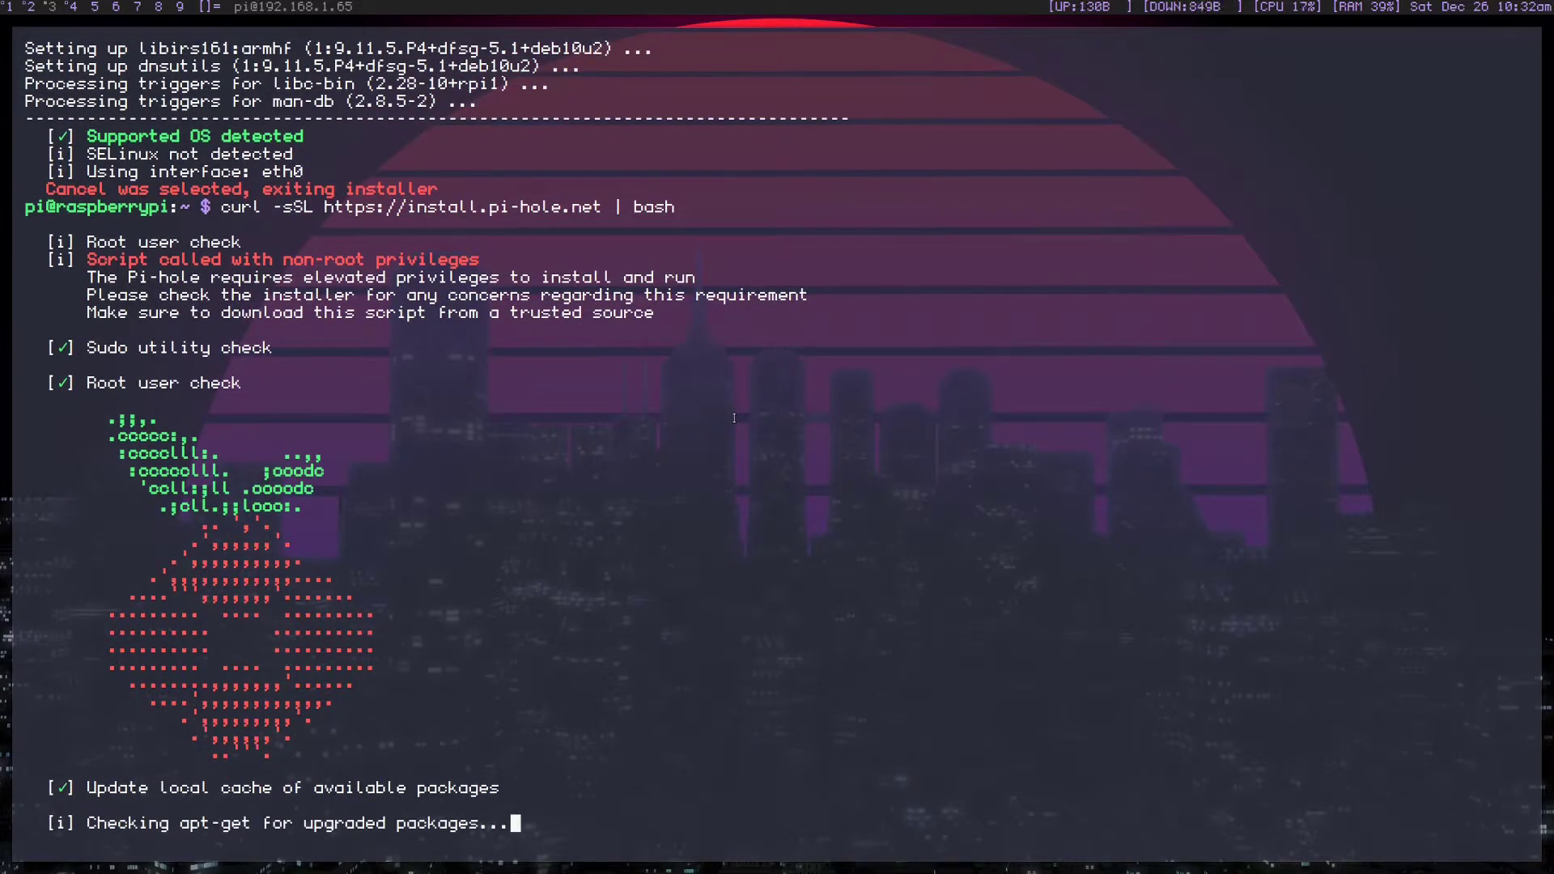
pyautogui.press('Return')
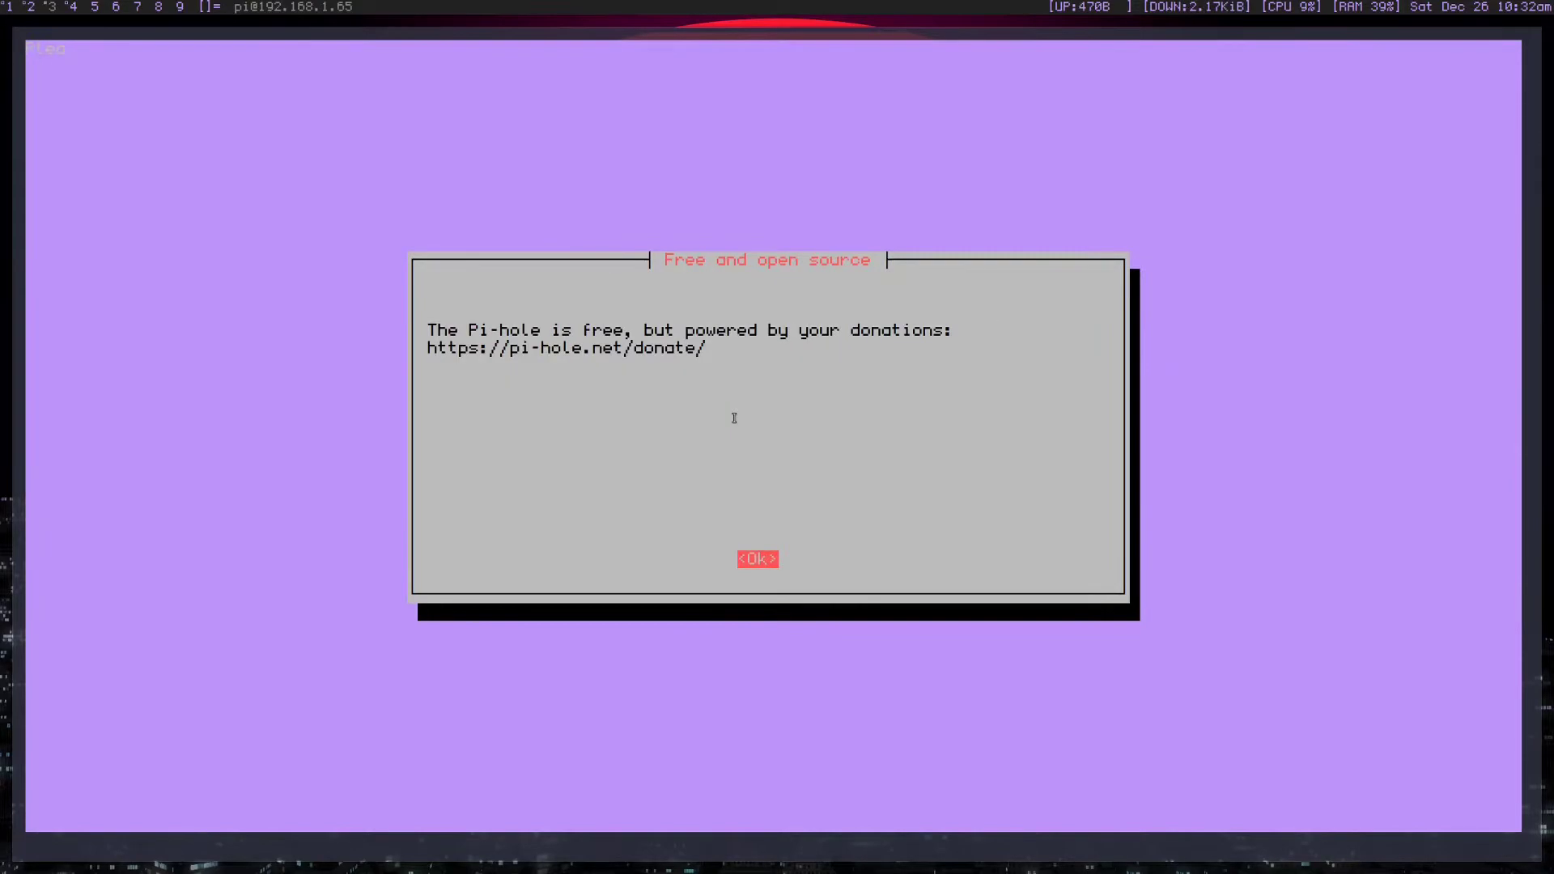
pyautogui.press('Return')
pyautogui.press('Return')
pyautogui.press('Down')
pyautogui.press('space')
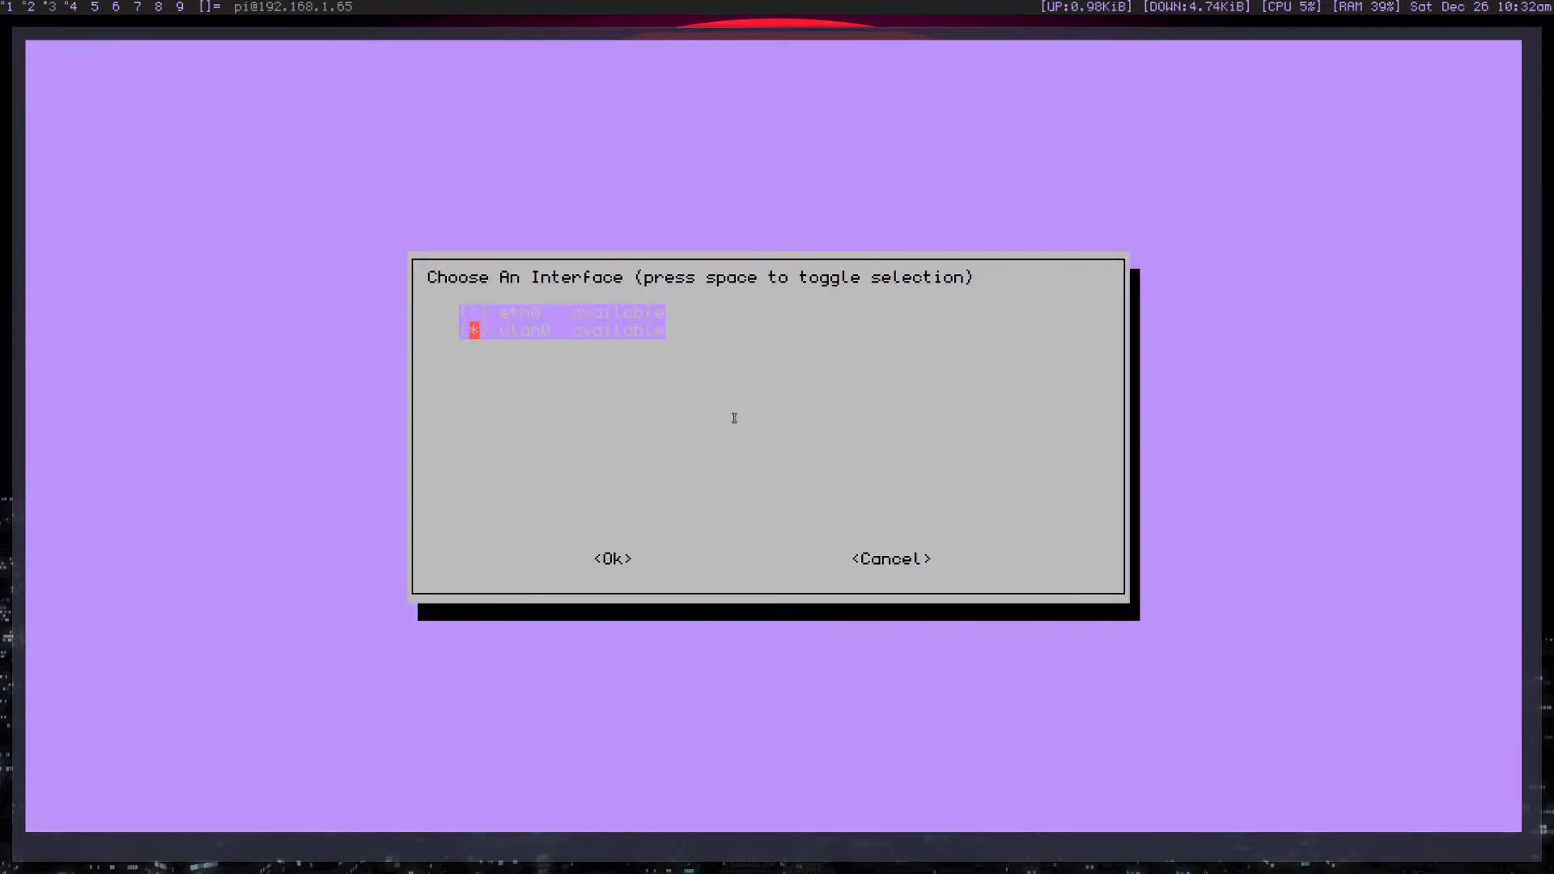
pyautogui.press('Return')
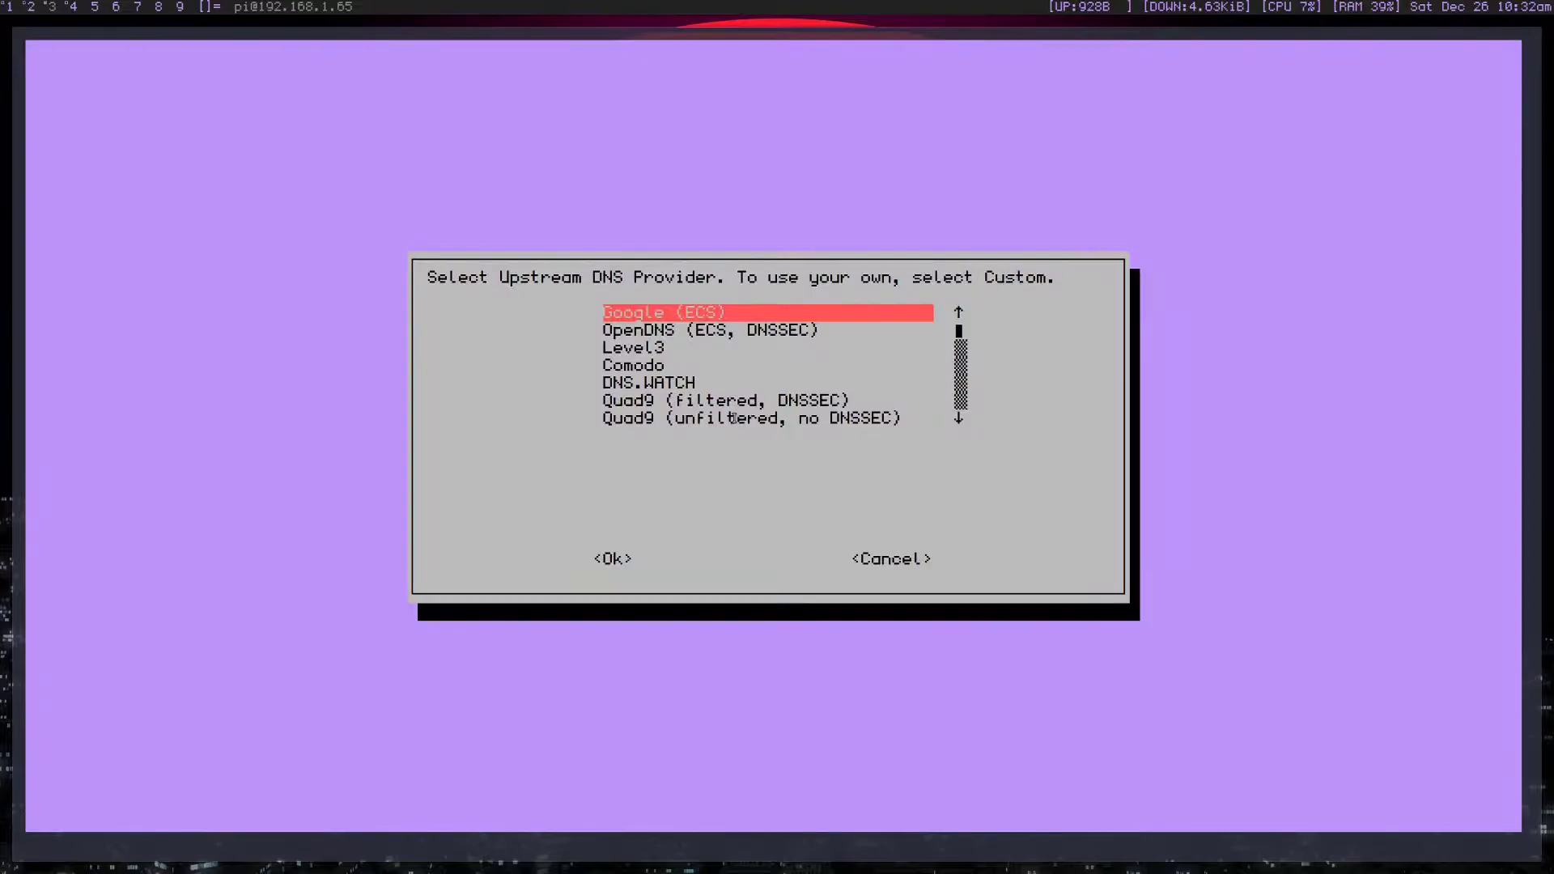
# Choose Cloudflare as upstream DNS and accept the default blocklists and protocols.
pyautogui.press('Down')
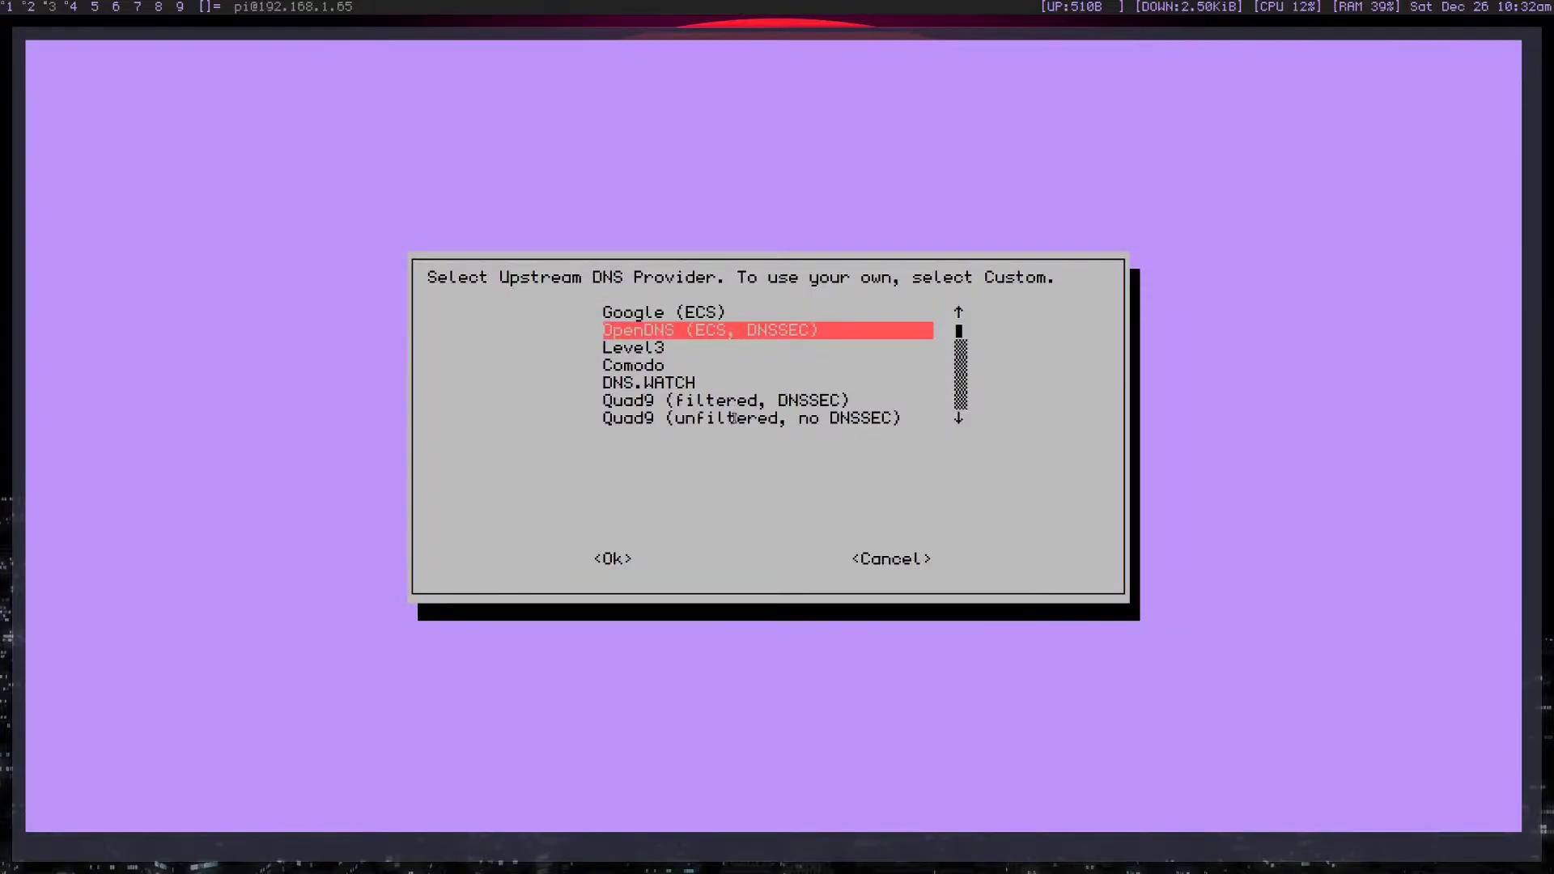
pyautogui.press('Down')
pyautogui.press('Down')
pyautogui.press('Down')
pyautogui.press('Down')
pyautogui.press('Down')
pyautogui.press('Down')
pyautogui.press('Down')
pyautogui.press('Down')
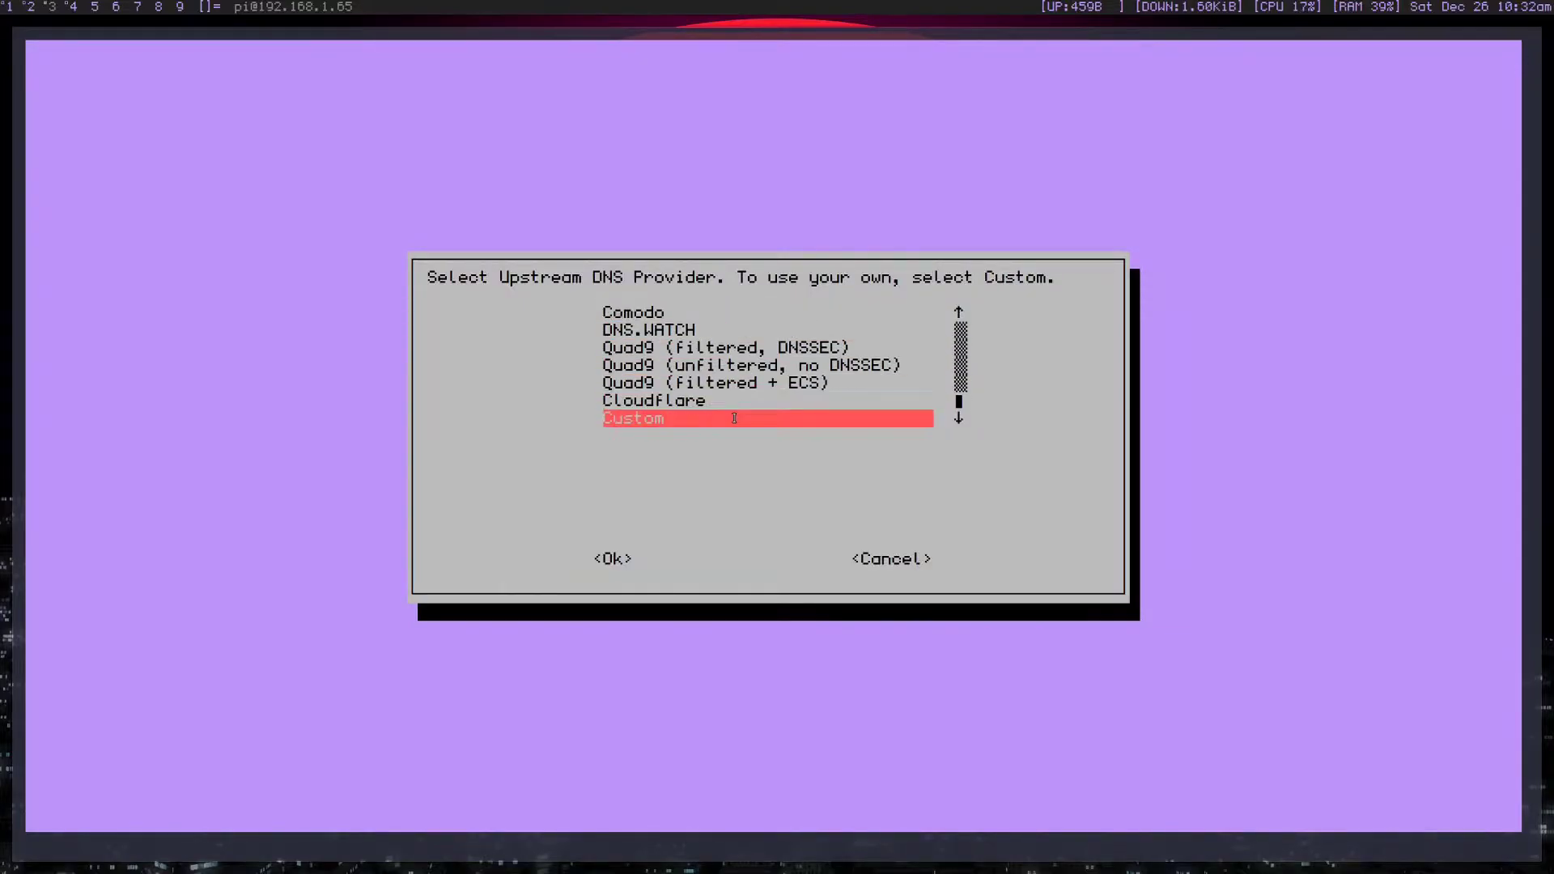
pyautogui.press('Up')
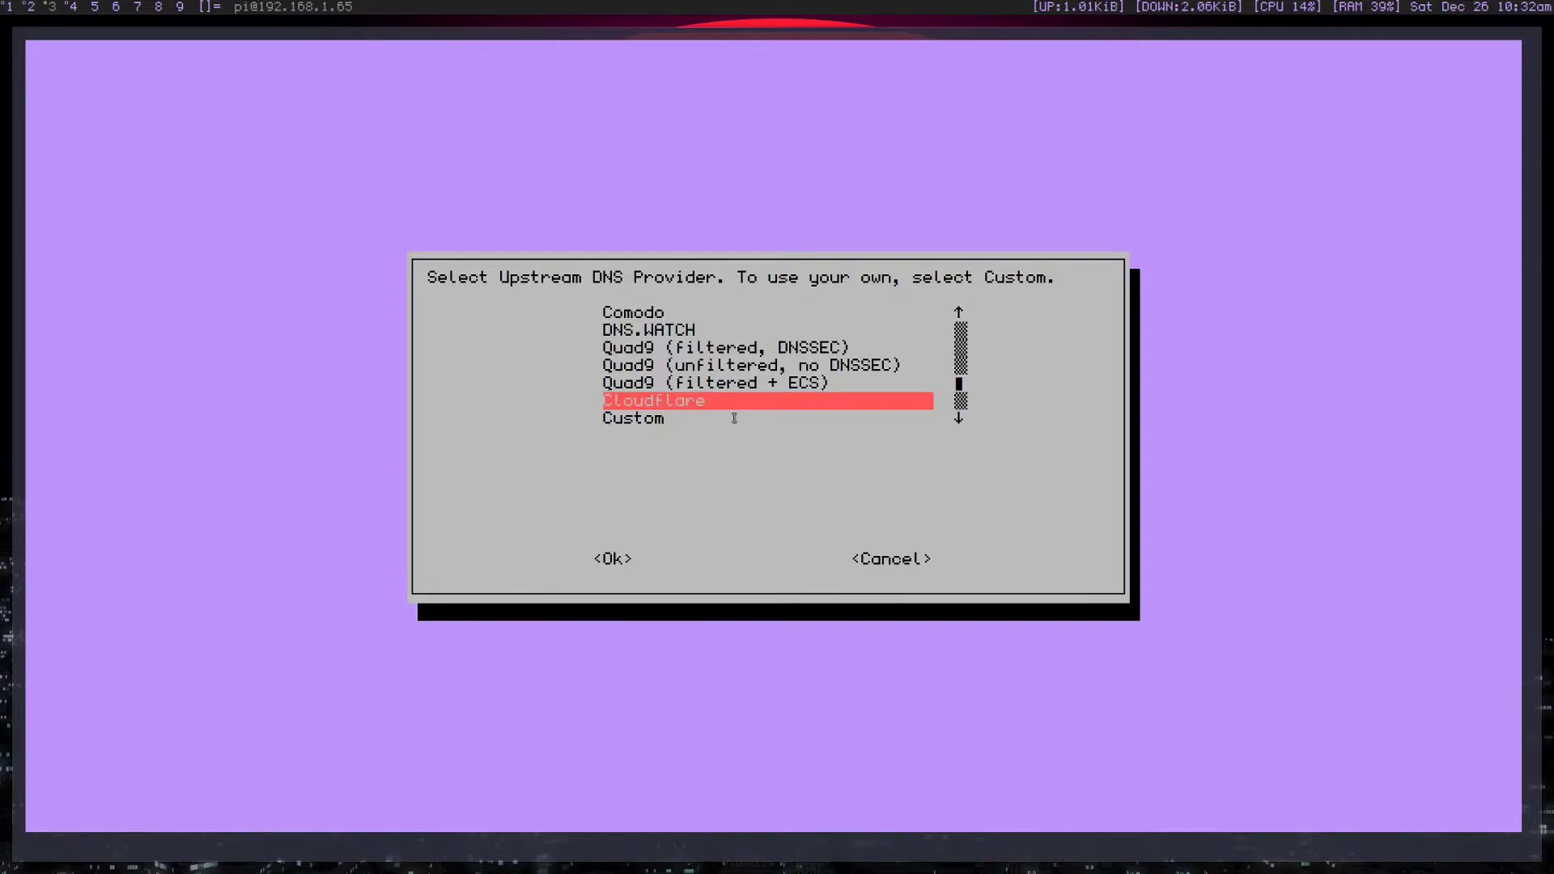
pyautogui.press('Return')
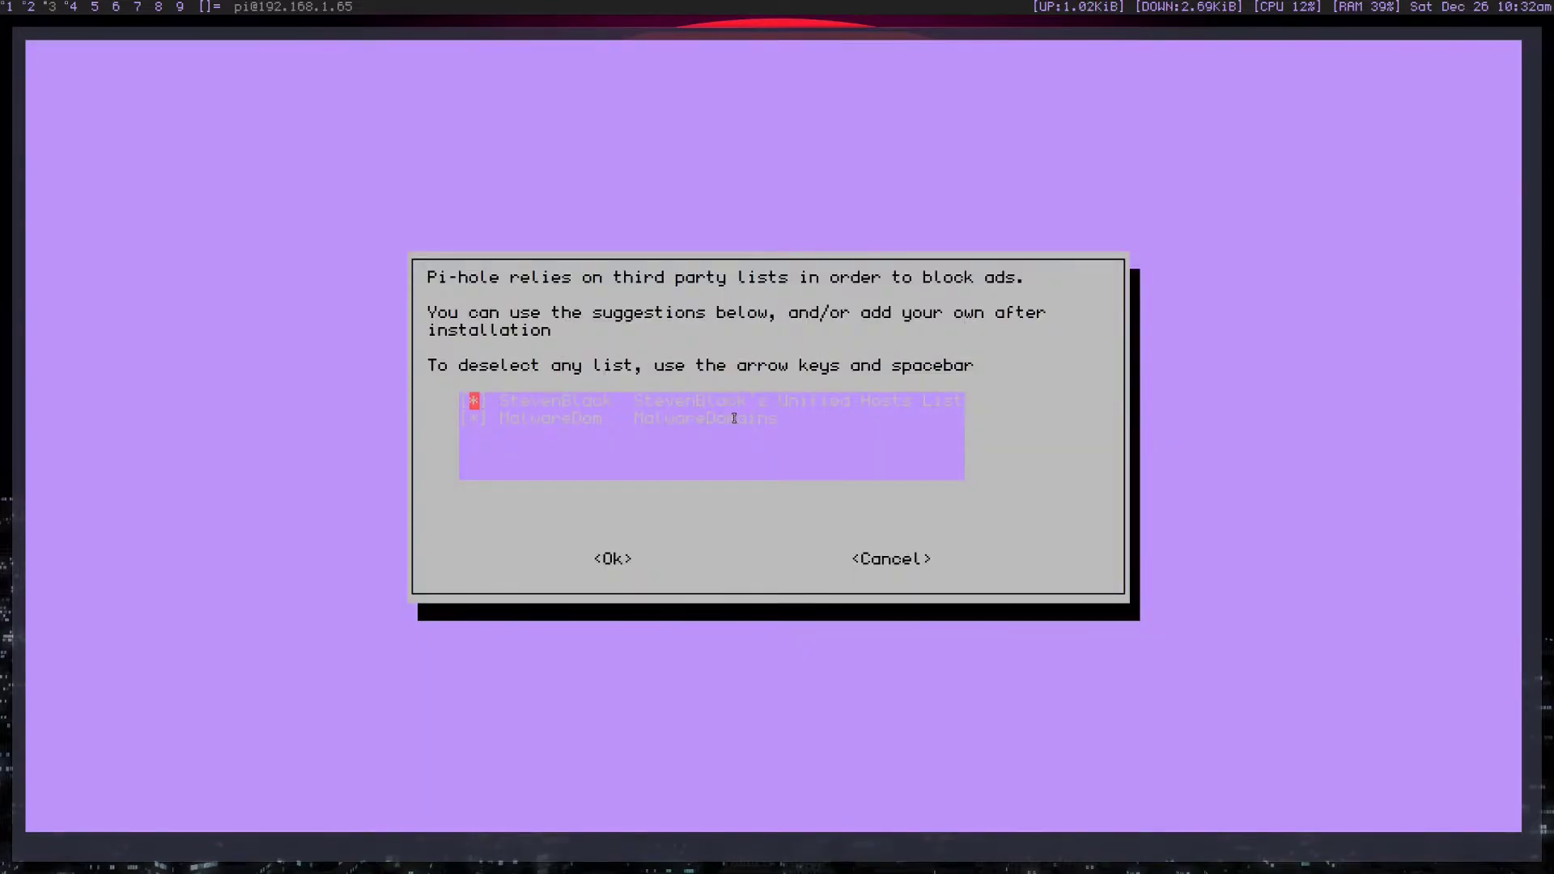
pyautogui.press('Return')
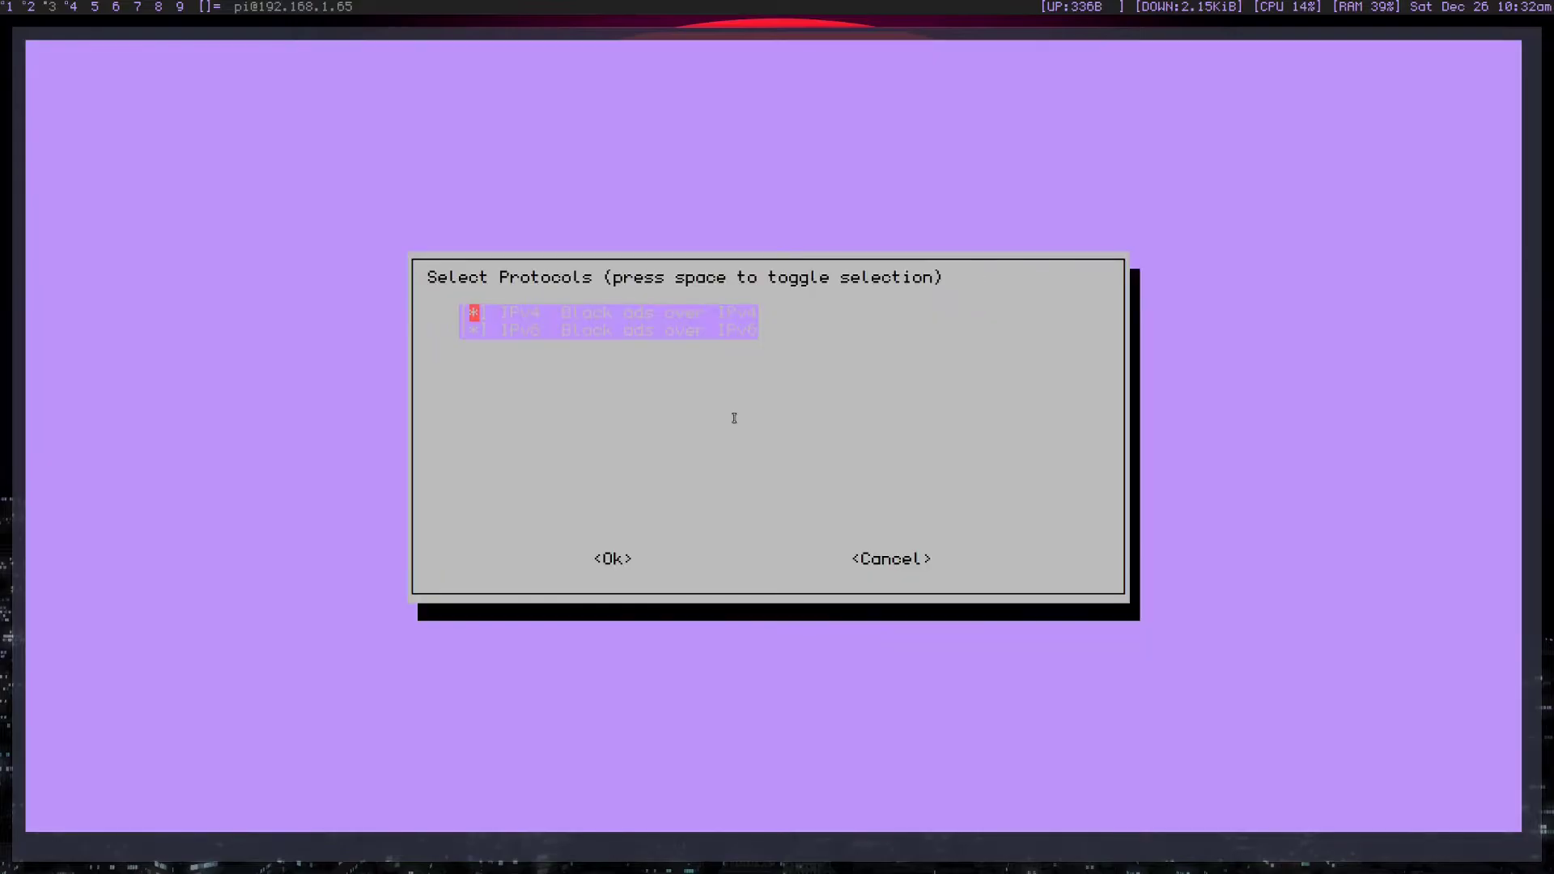
pyautogui.press('Return')
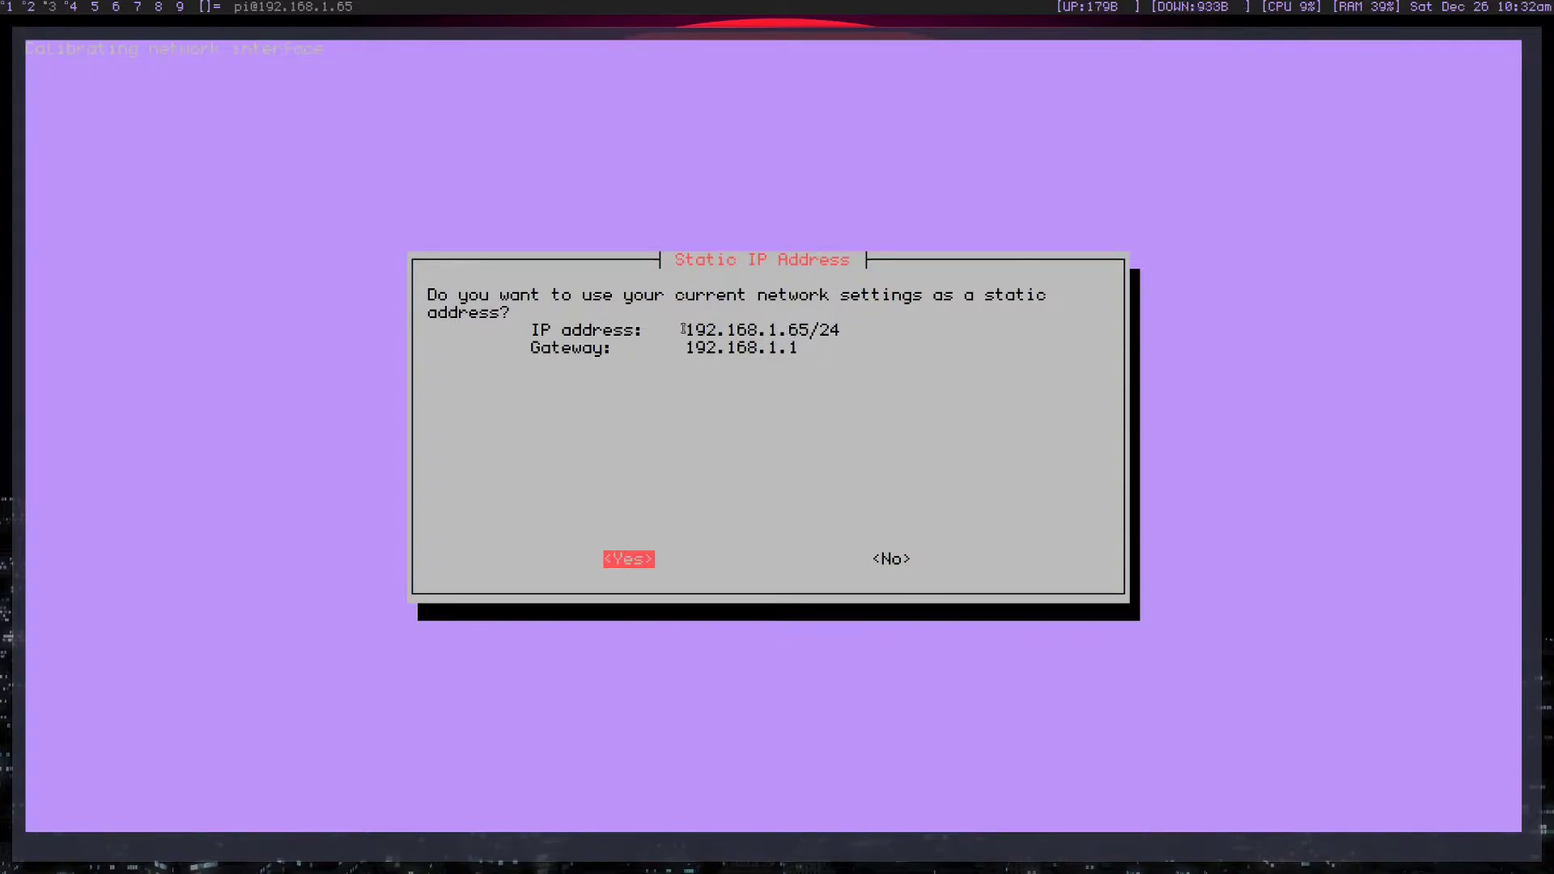
# Keep 192.168.1.65 as static IP with web admin, lighttpd, query logging and privacy mode 0.
pyautogui.moveTo(799, 332)
pyautogui.mouseDown()
pyautogui.moveTo(819, 332)
pyautogui.moveTo(793, 332)
pyautogui.mouseUp()
pyautogui.press('Return')
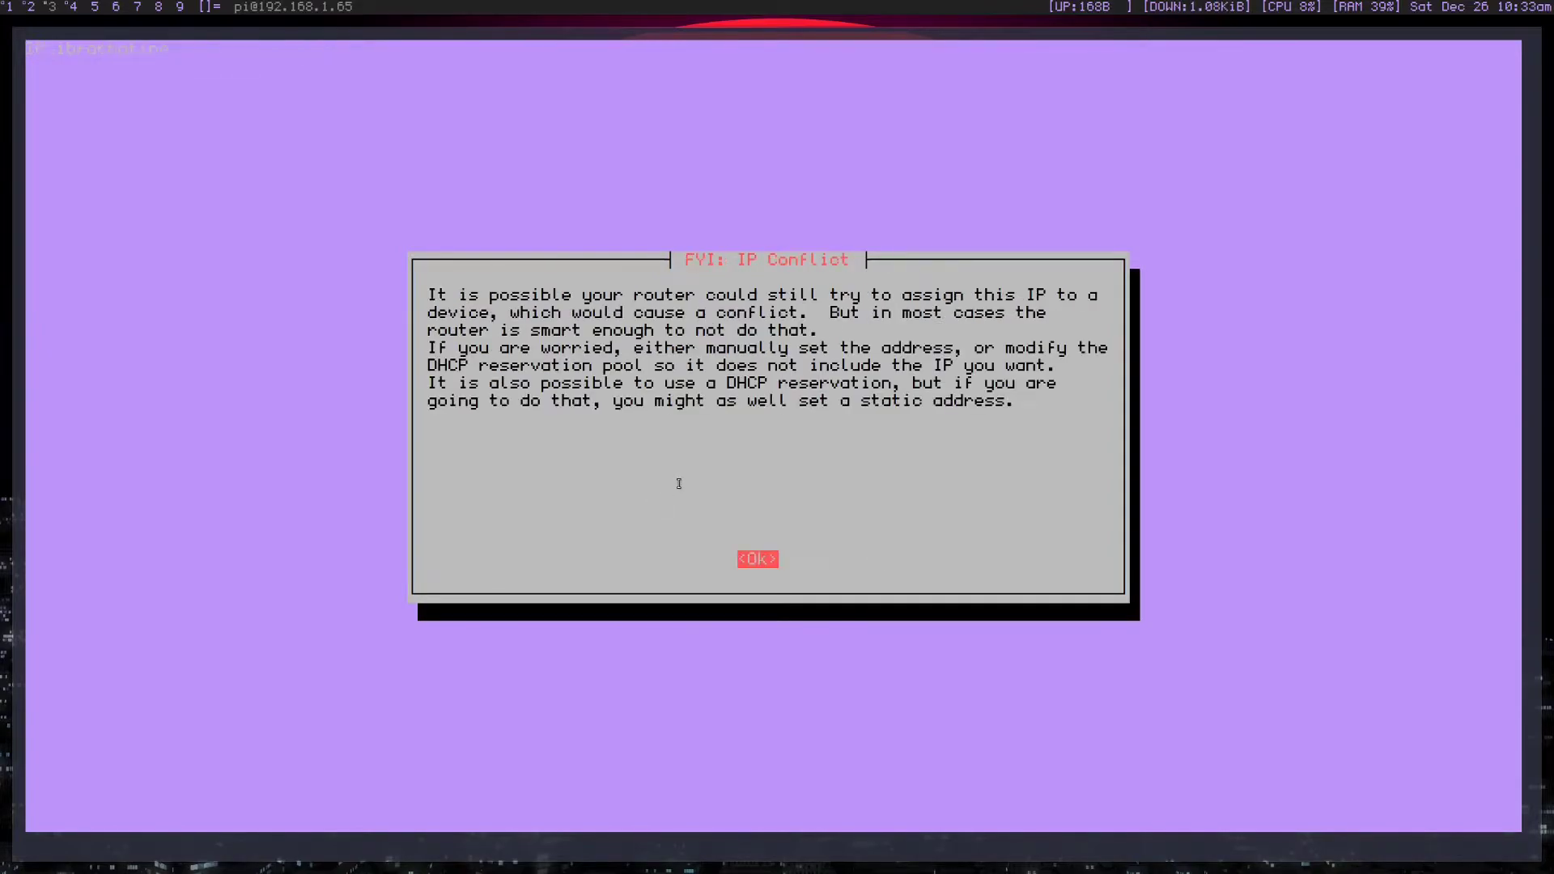
pyautogui.press('Return')
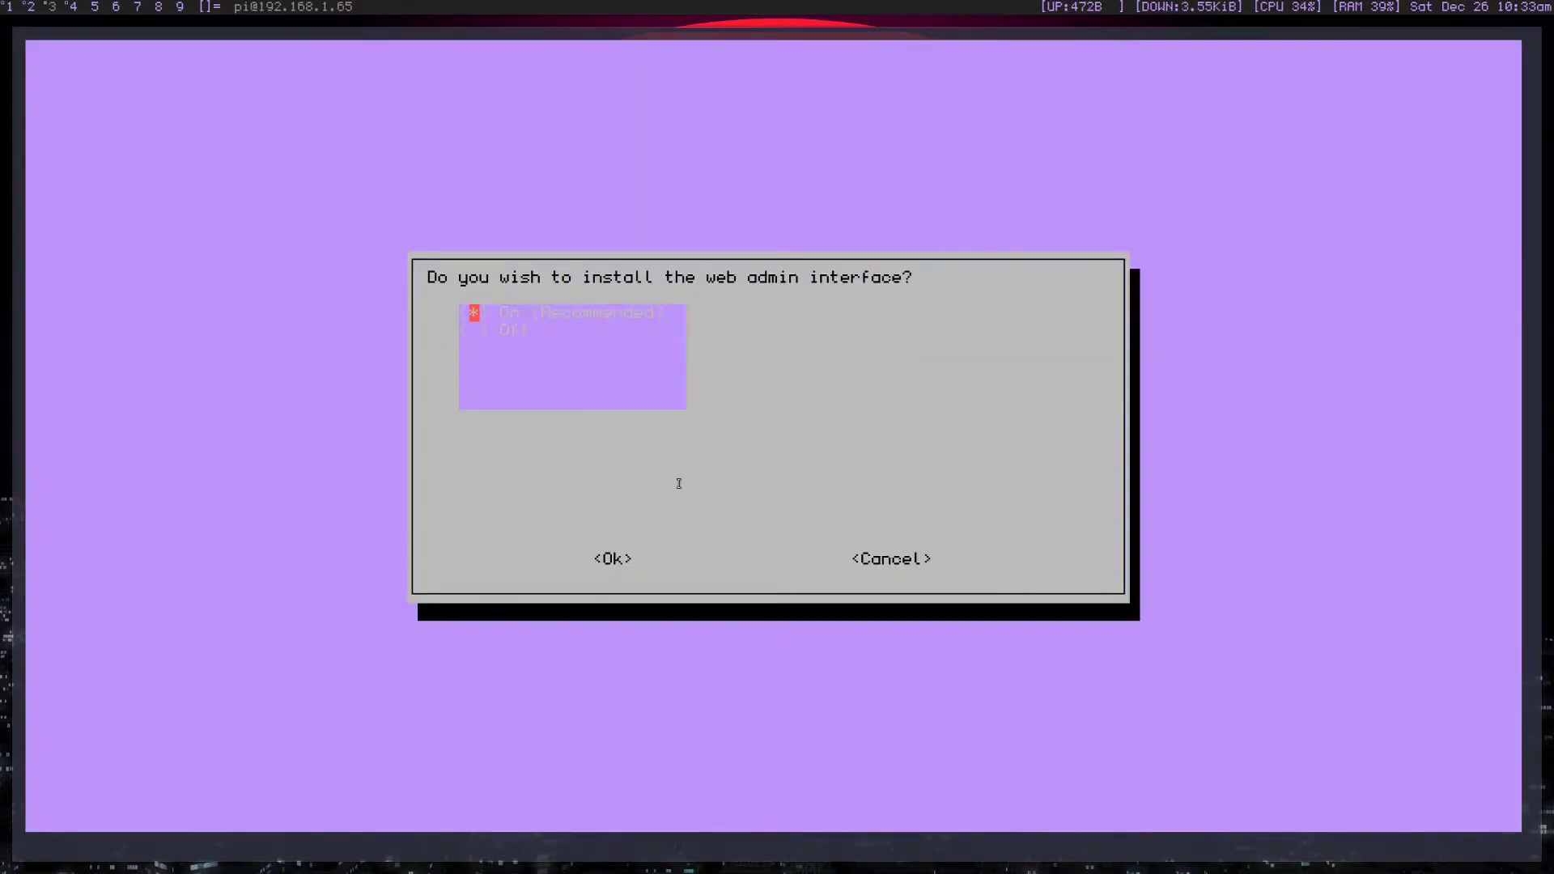
pyautogui.press('Return')
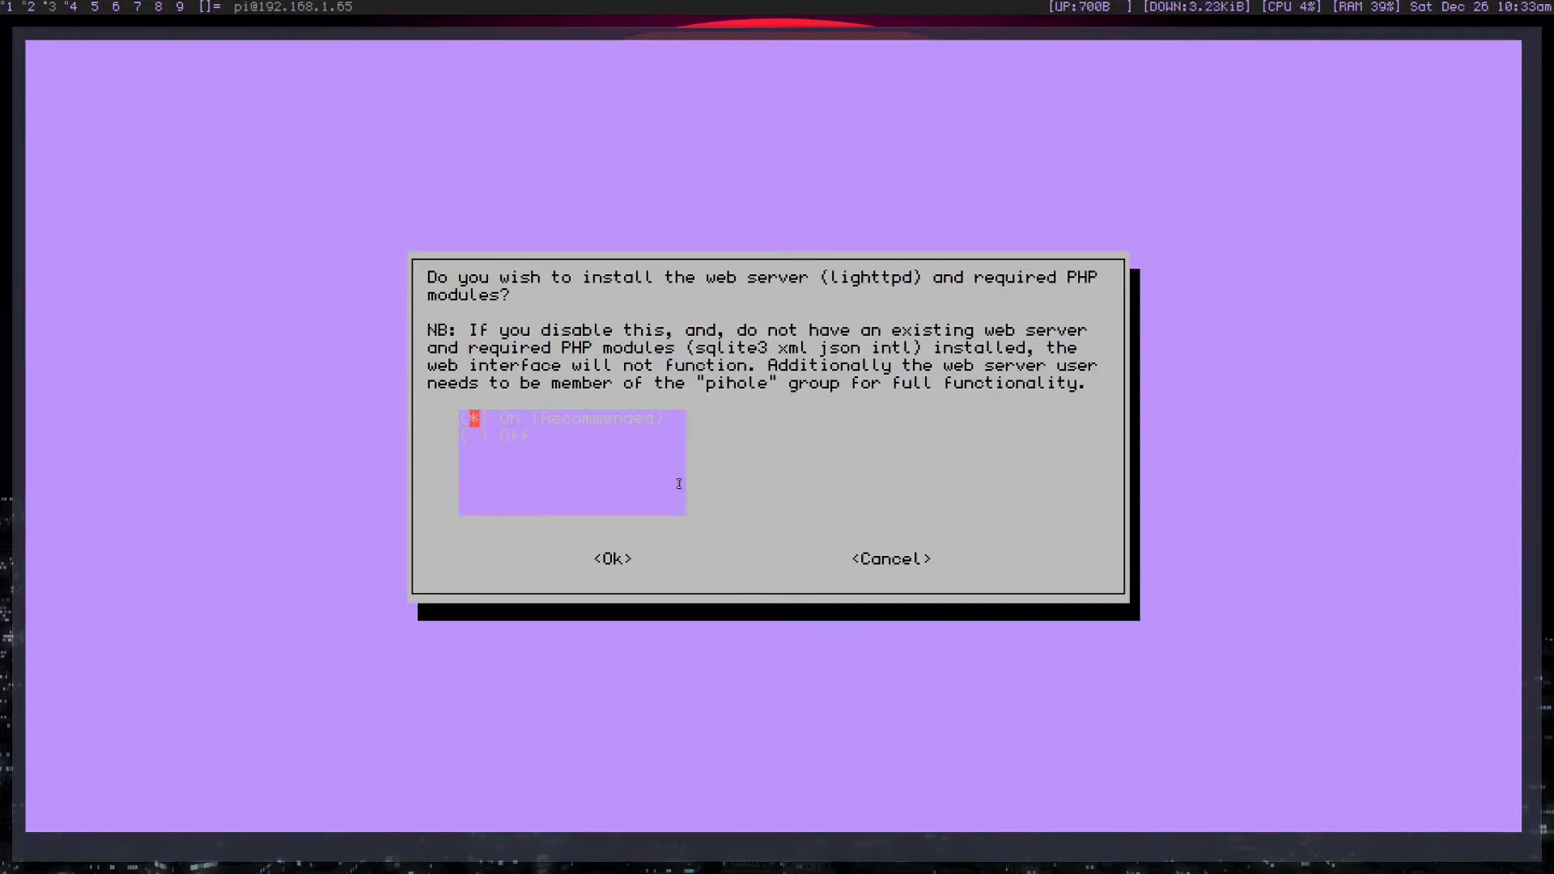
pyautogui.press('Return')
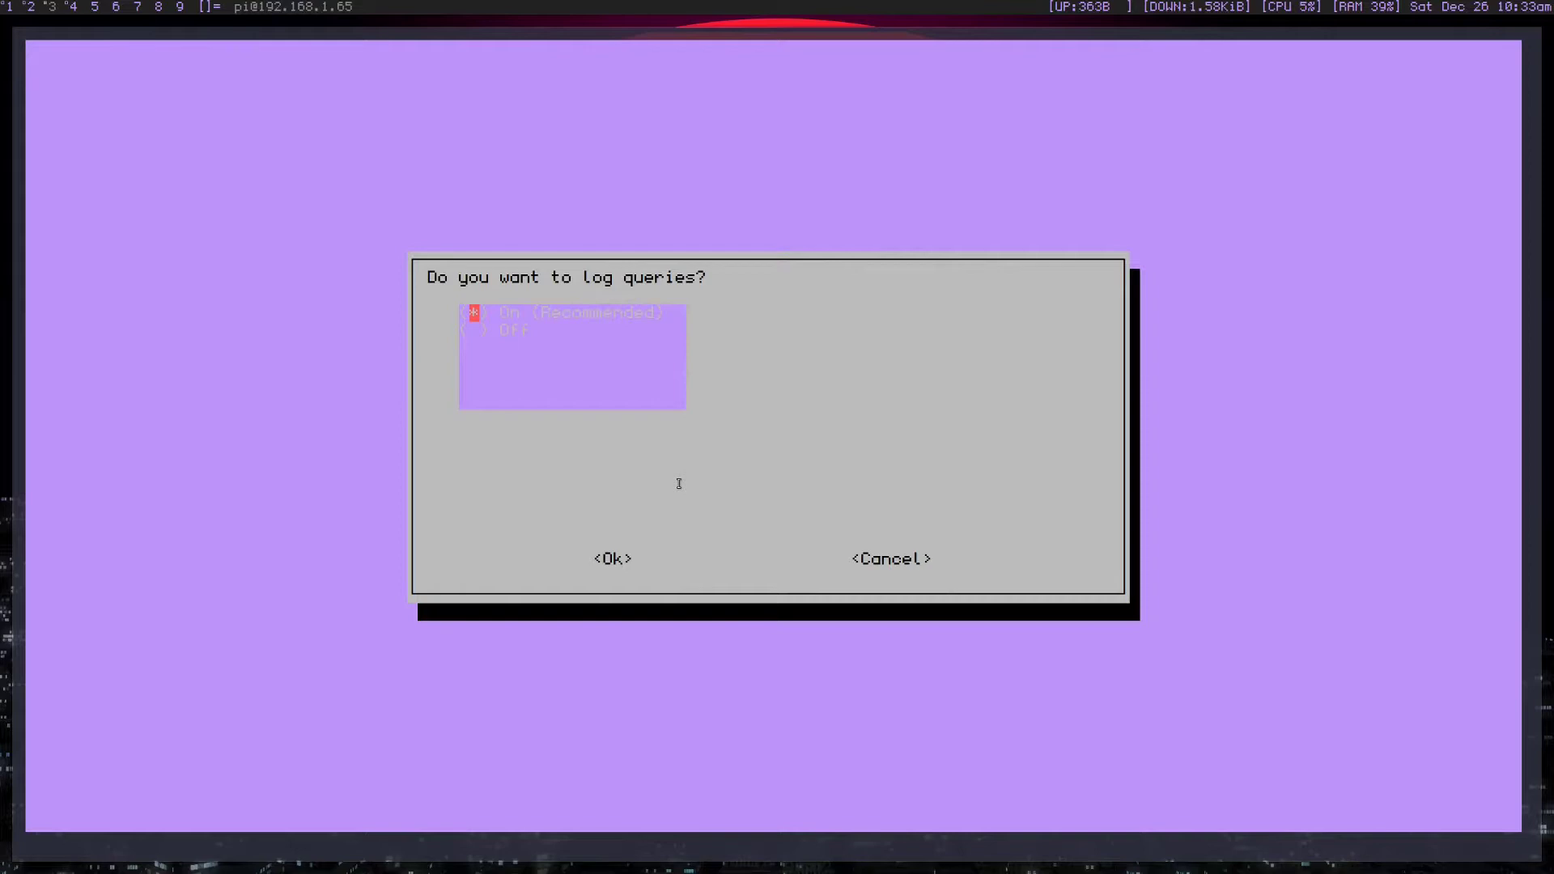
pyautogui.press('Return')
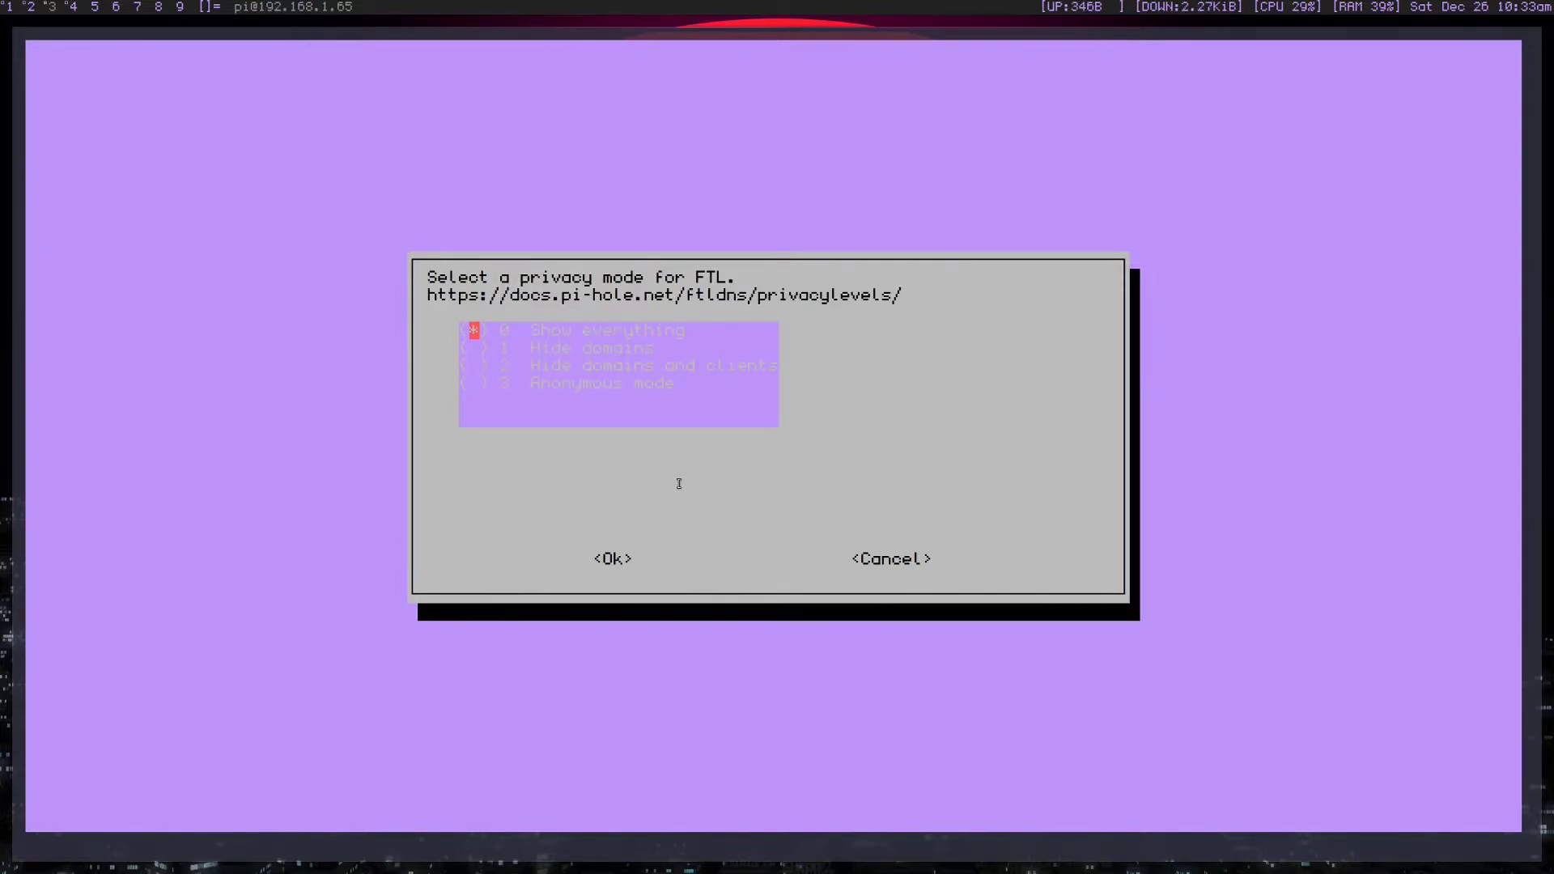
pyautogui.press('Return')
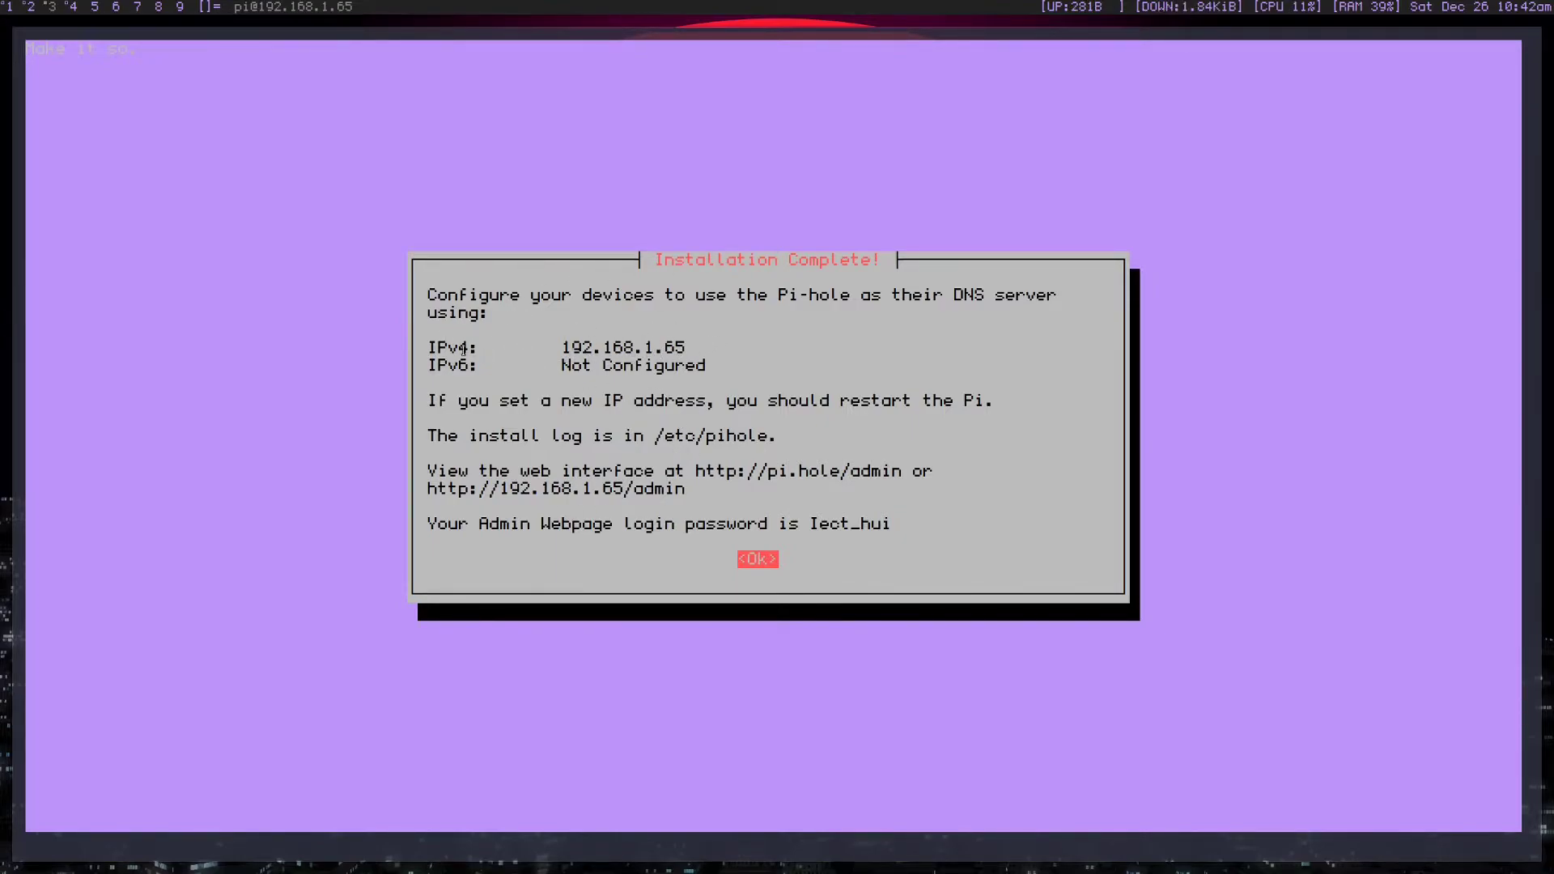
pyautogui.moveTo(428, 346); pyautogui.dragTo(678, 343)
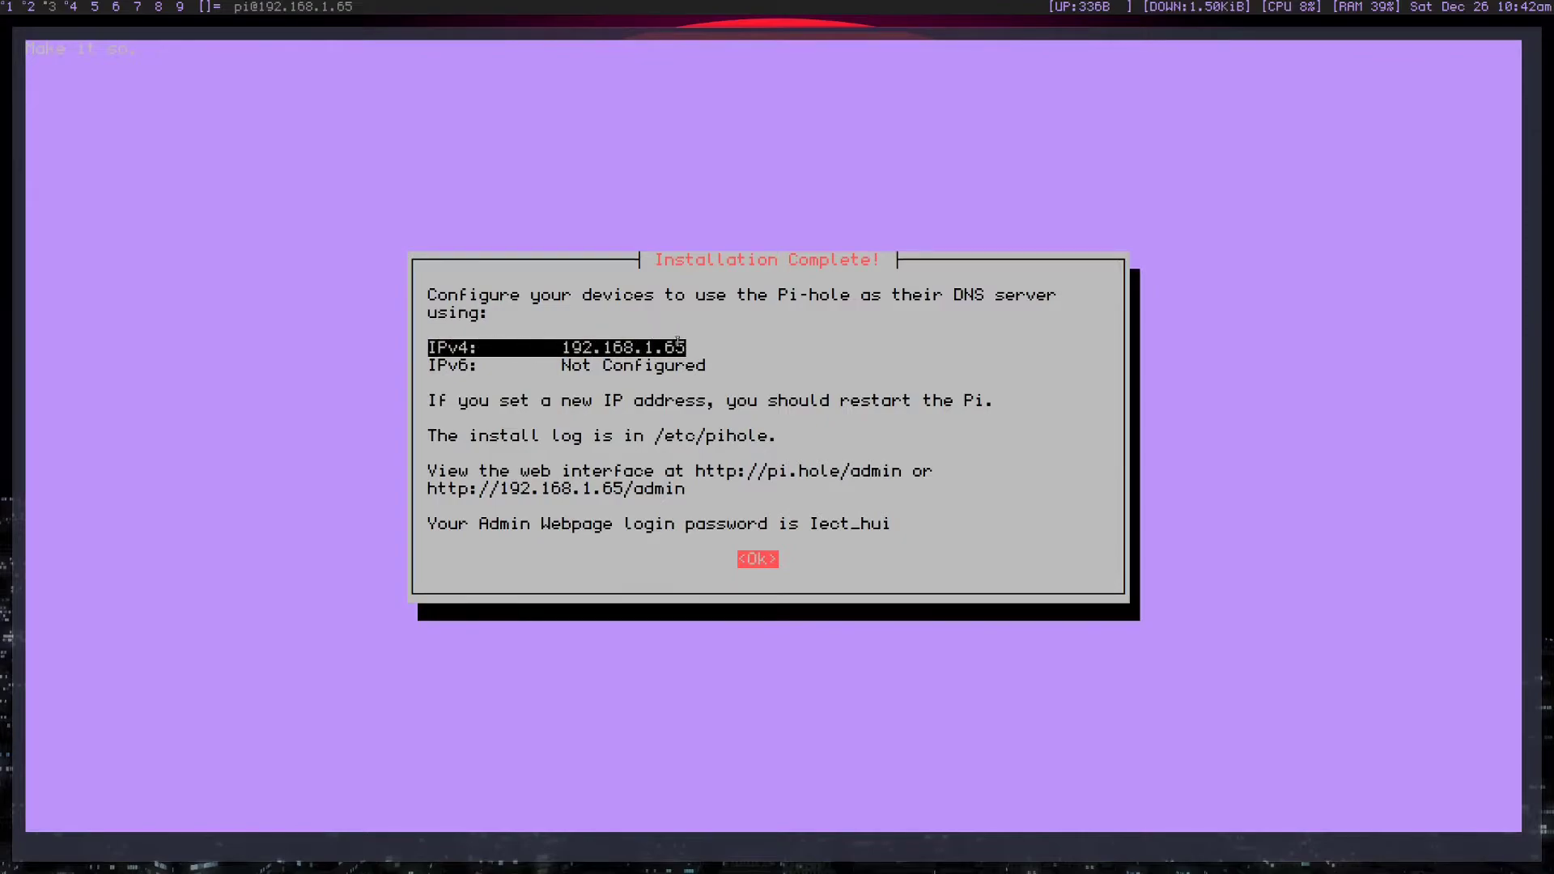
pyautogui.moveTo(430, 364); pyautogui.dragTo(700, 363)
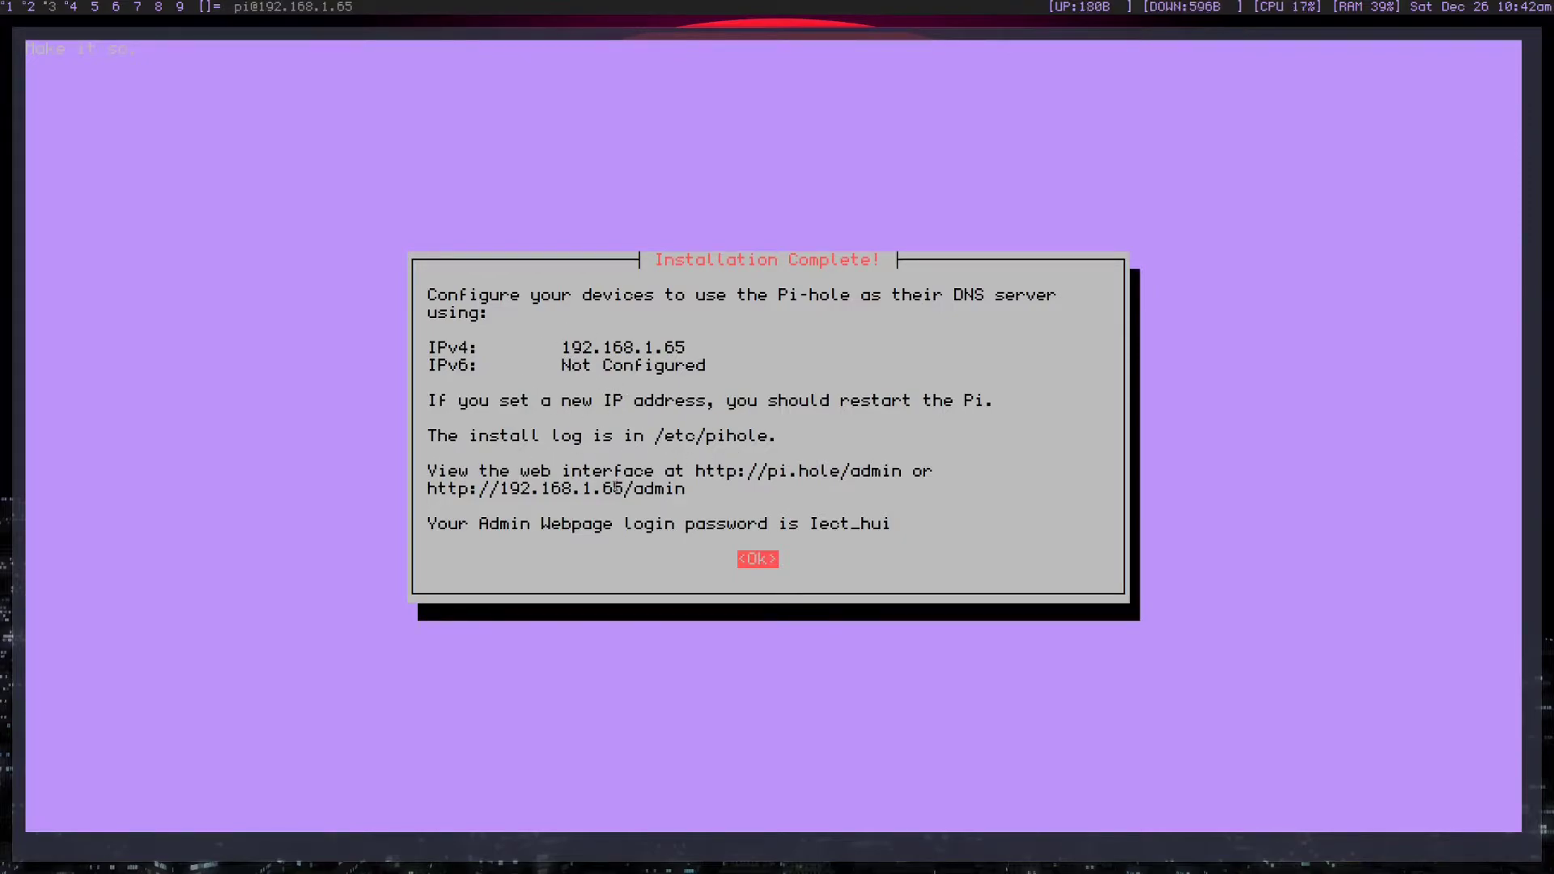
pyautogui.moveTo(429, 488); pyautogui.dragTo(682, 489)
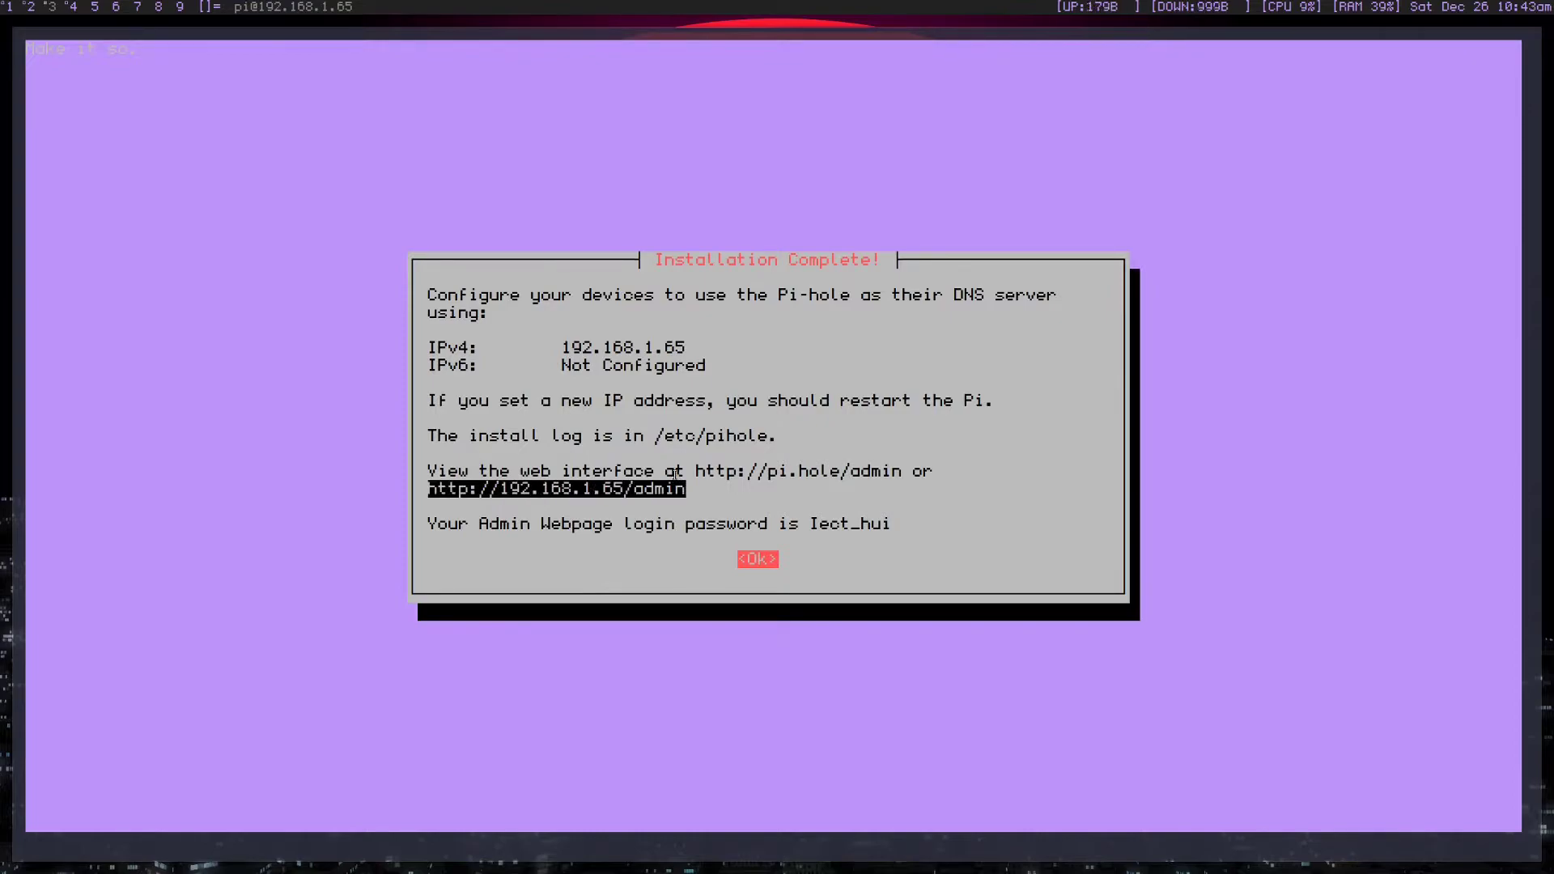
pyautogui.click(630, 504)
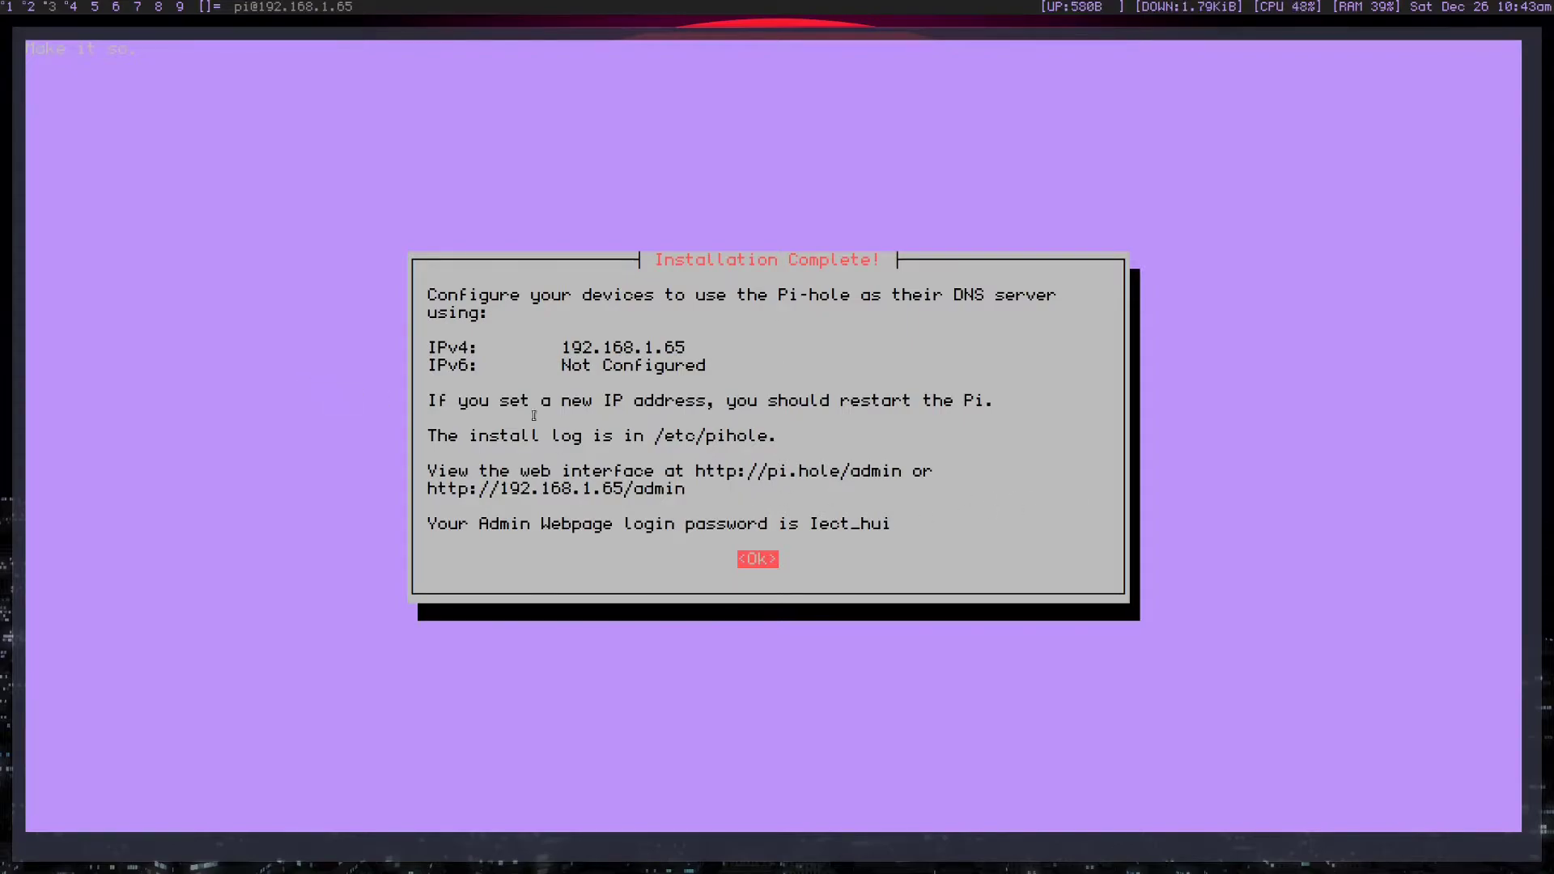
pyautogui.moveTo(811, 523); pyautogui.dragTo(891, 525)
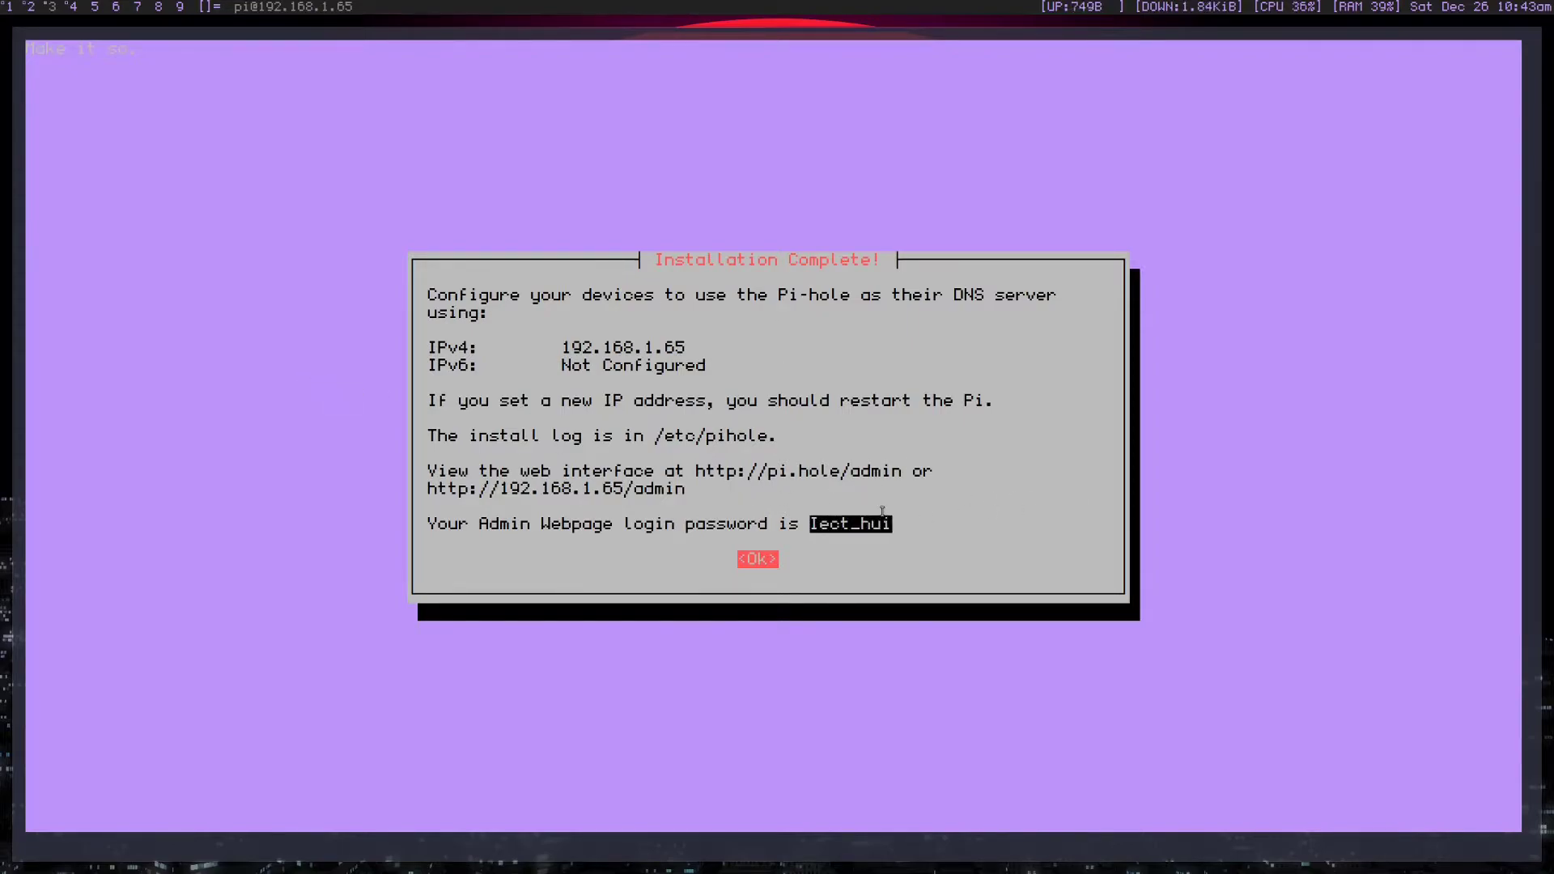
pyautogui.click(815, 486)
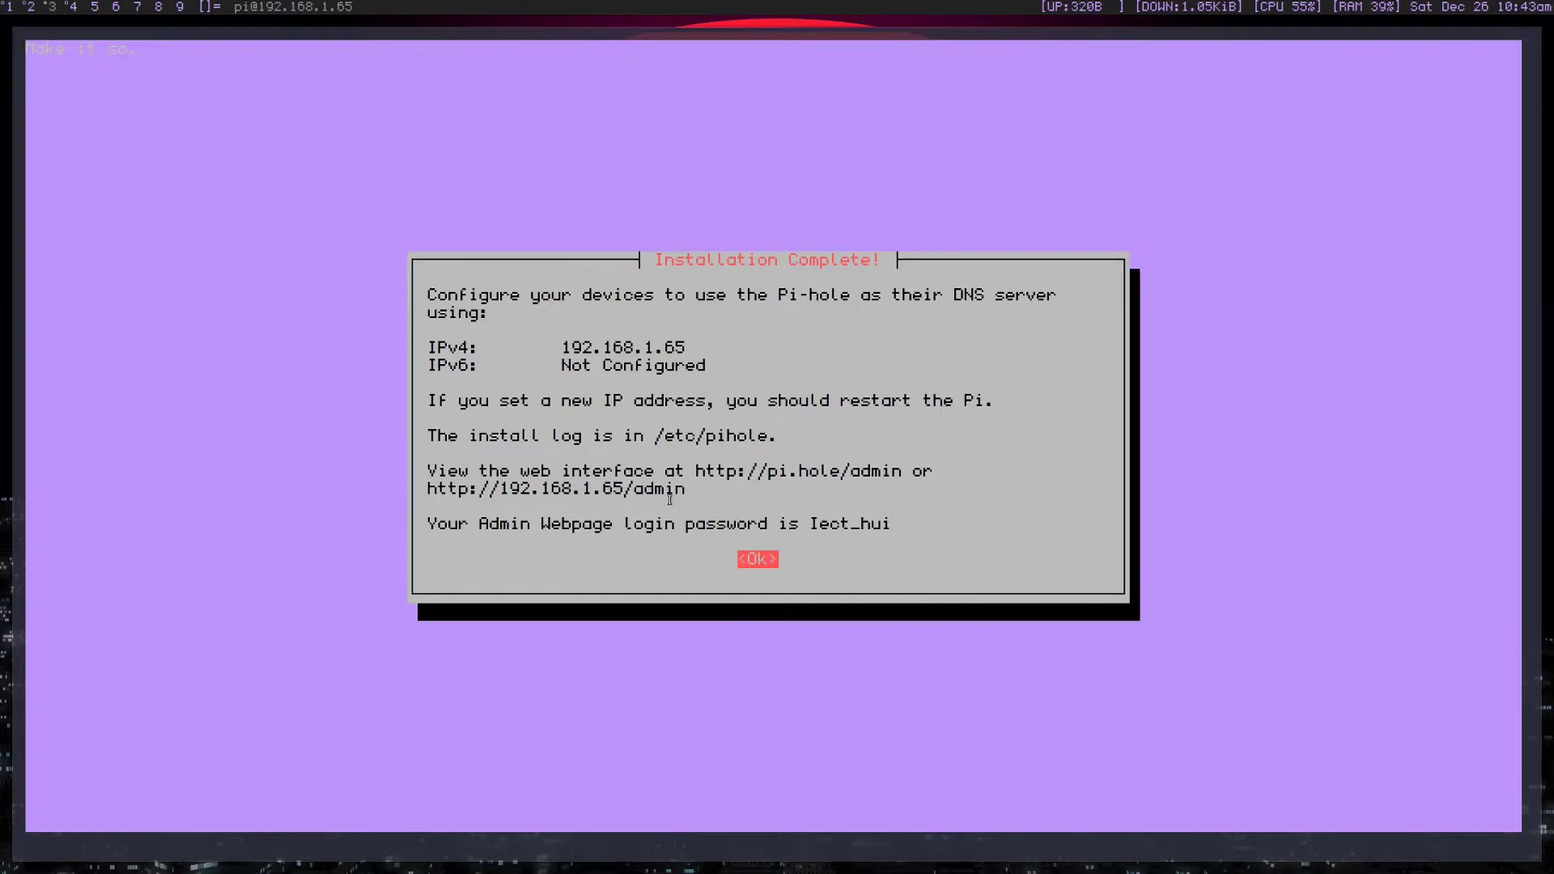
pyautogui.press('Return')
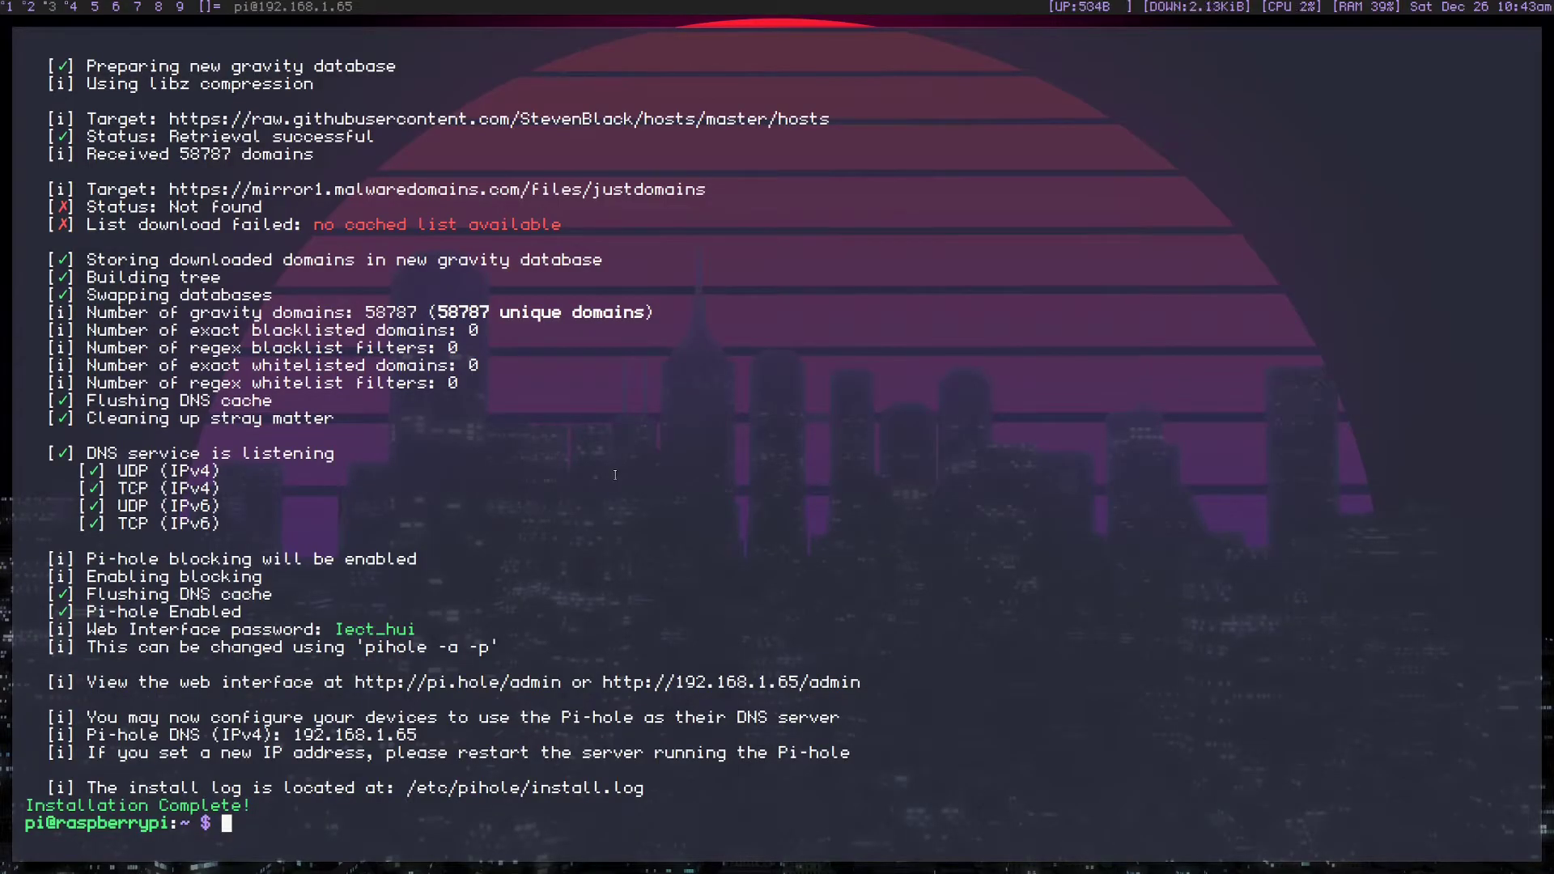
# Run pihole and scroll through its listed usage options.
pyautogui.write('pihole')
pyautogui.press('Return')
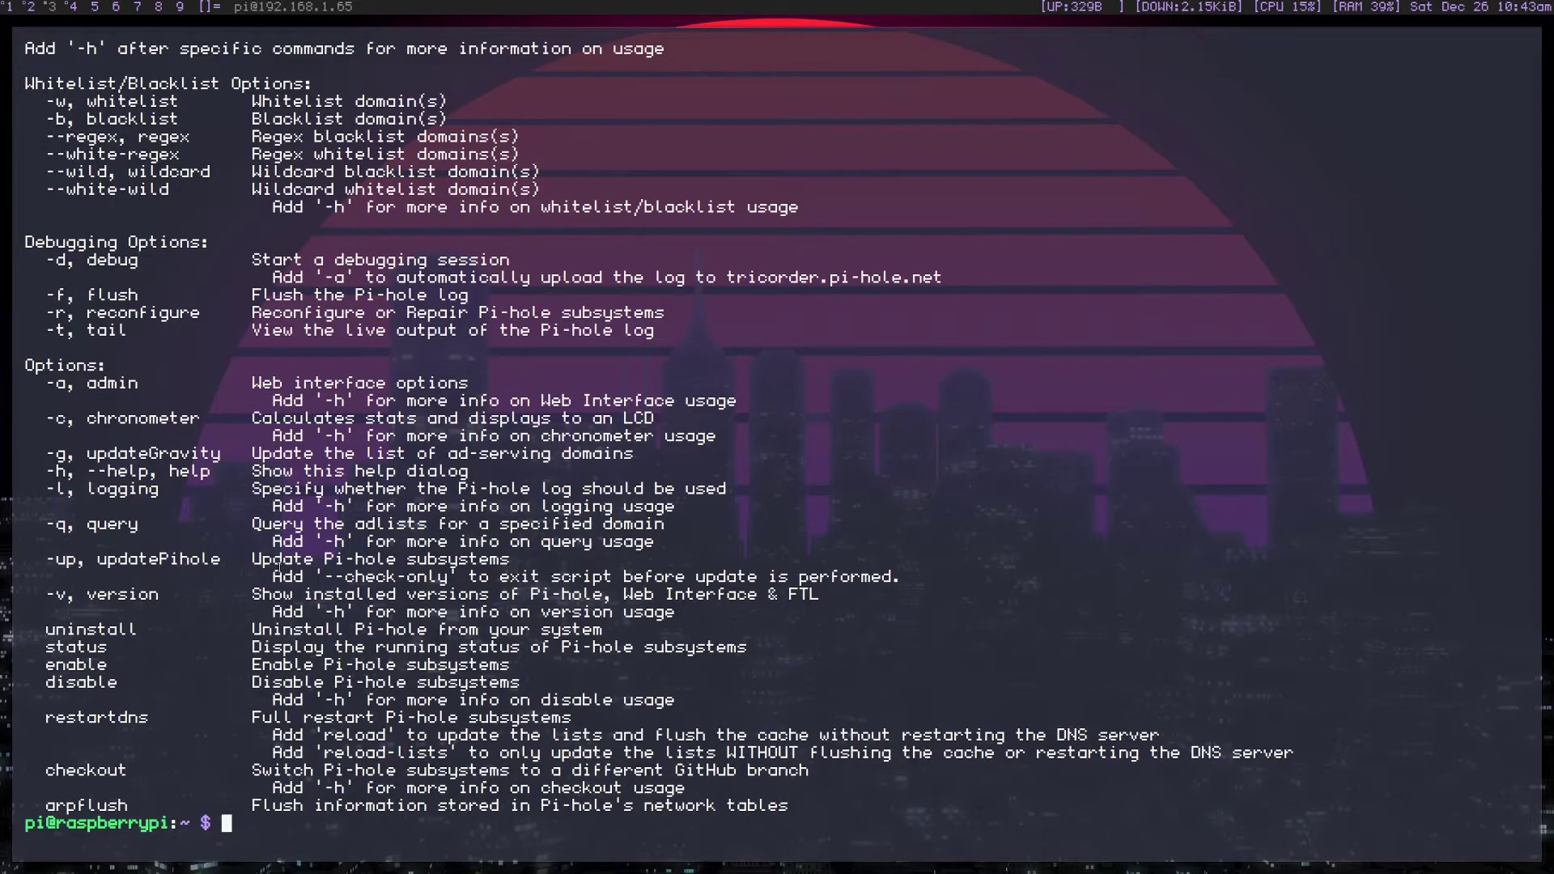
pyautogui.scroll(2, 173, 318)
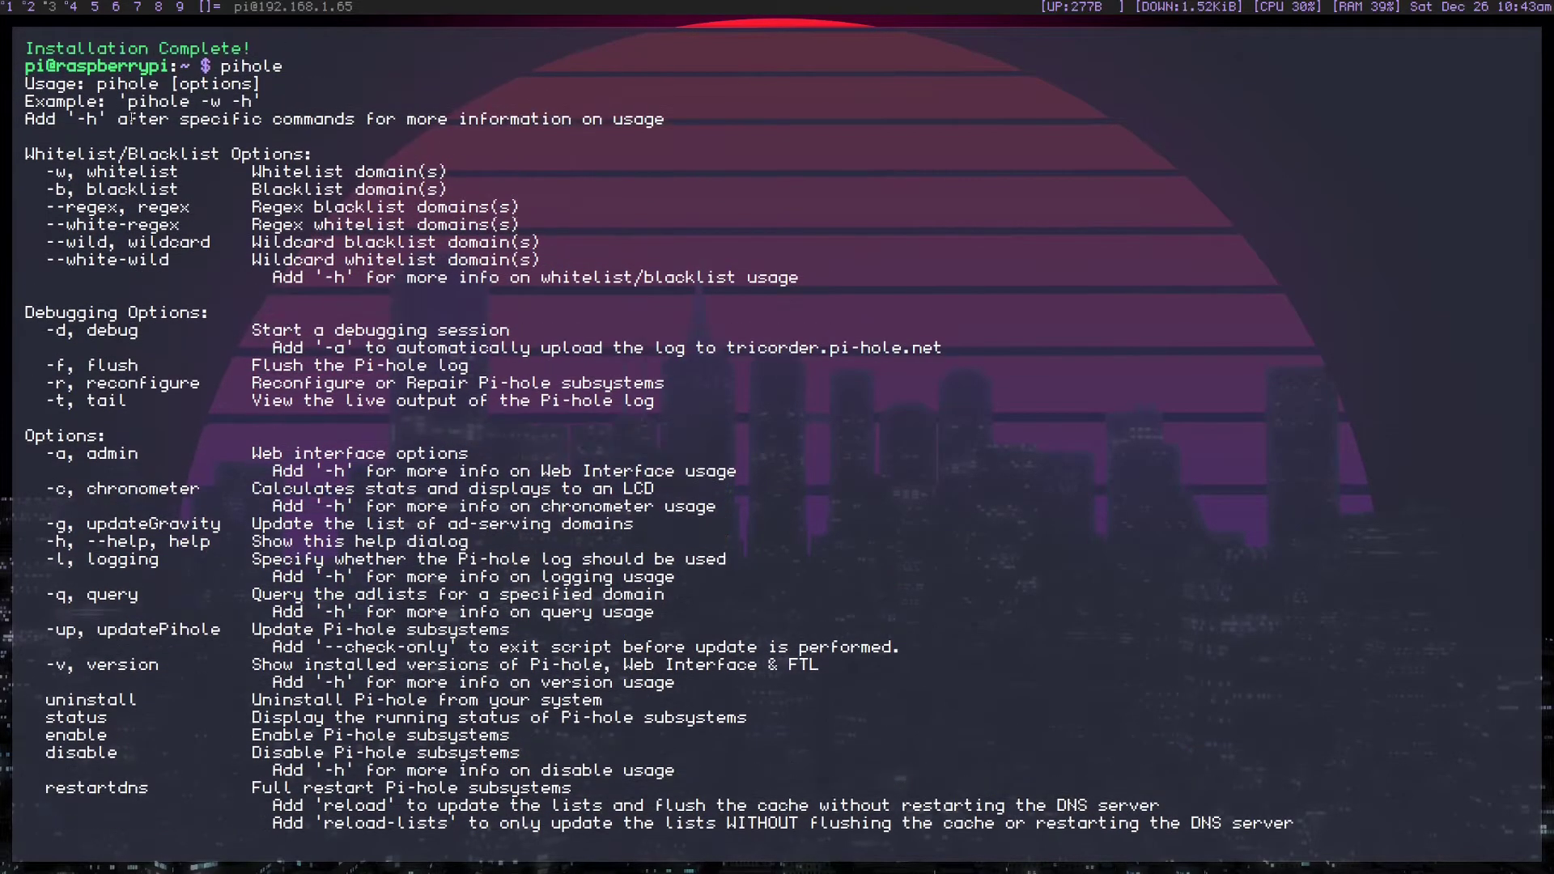
pyautogui.scroll(-2, 132, 118)
pyautogui.scroll(-1, 132, 118)
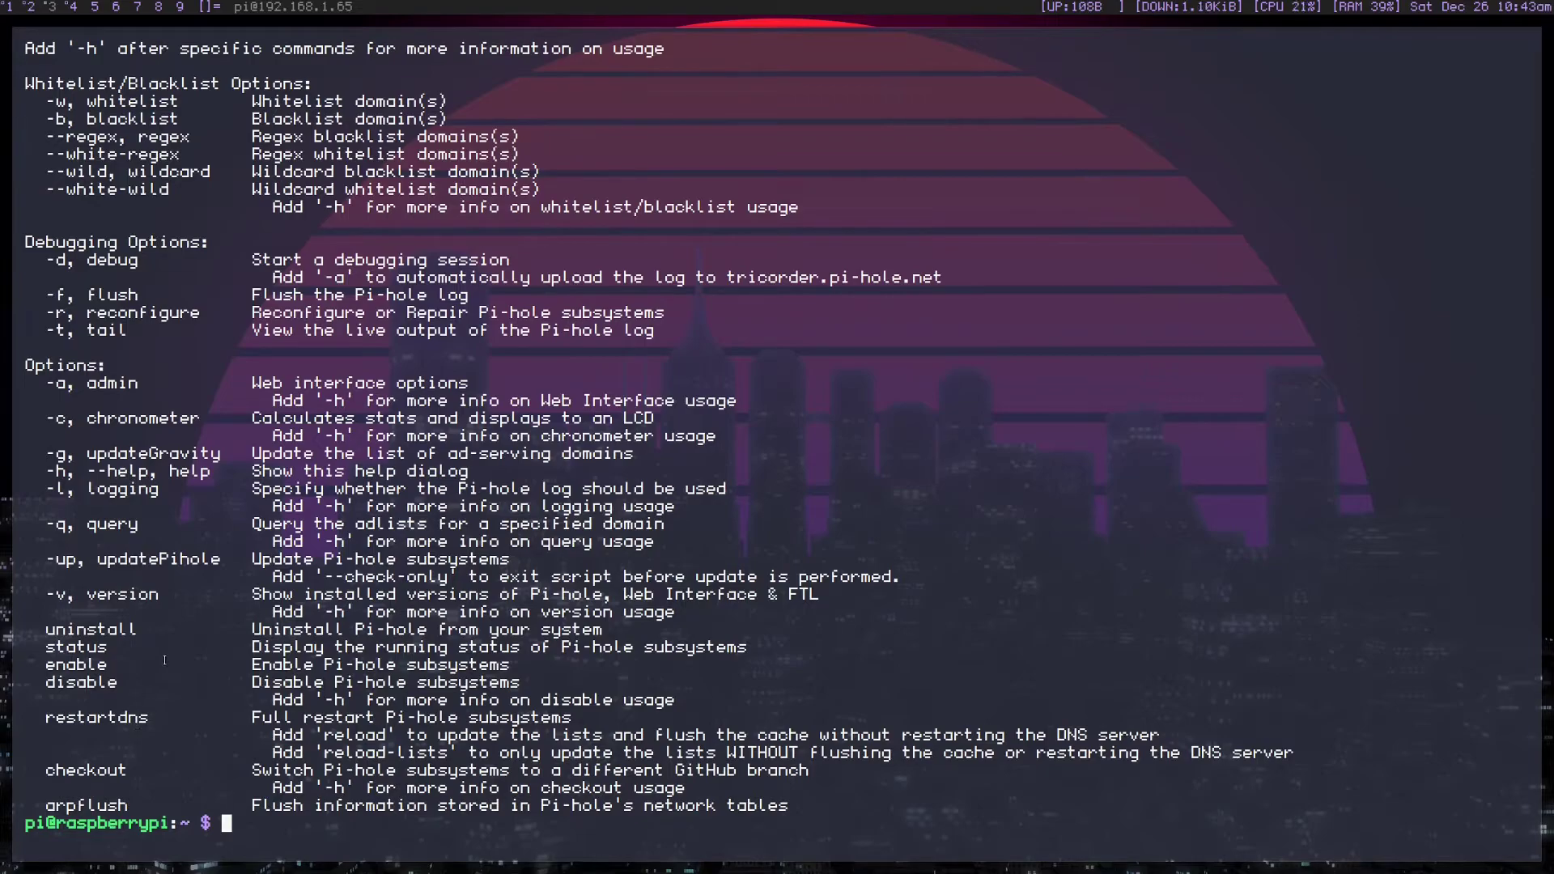
# Try pihole -p for usage help, clear the prompt, and open a new Chromium window.
pyautogui.write('pihole -')
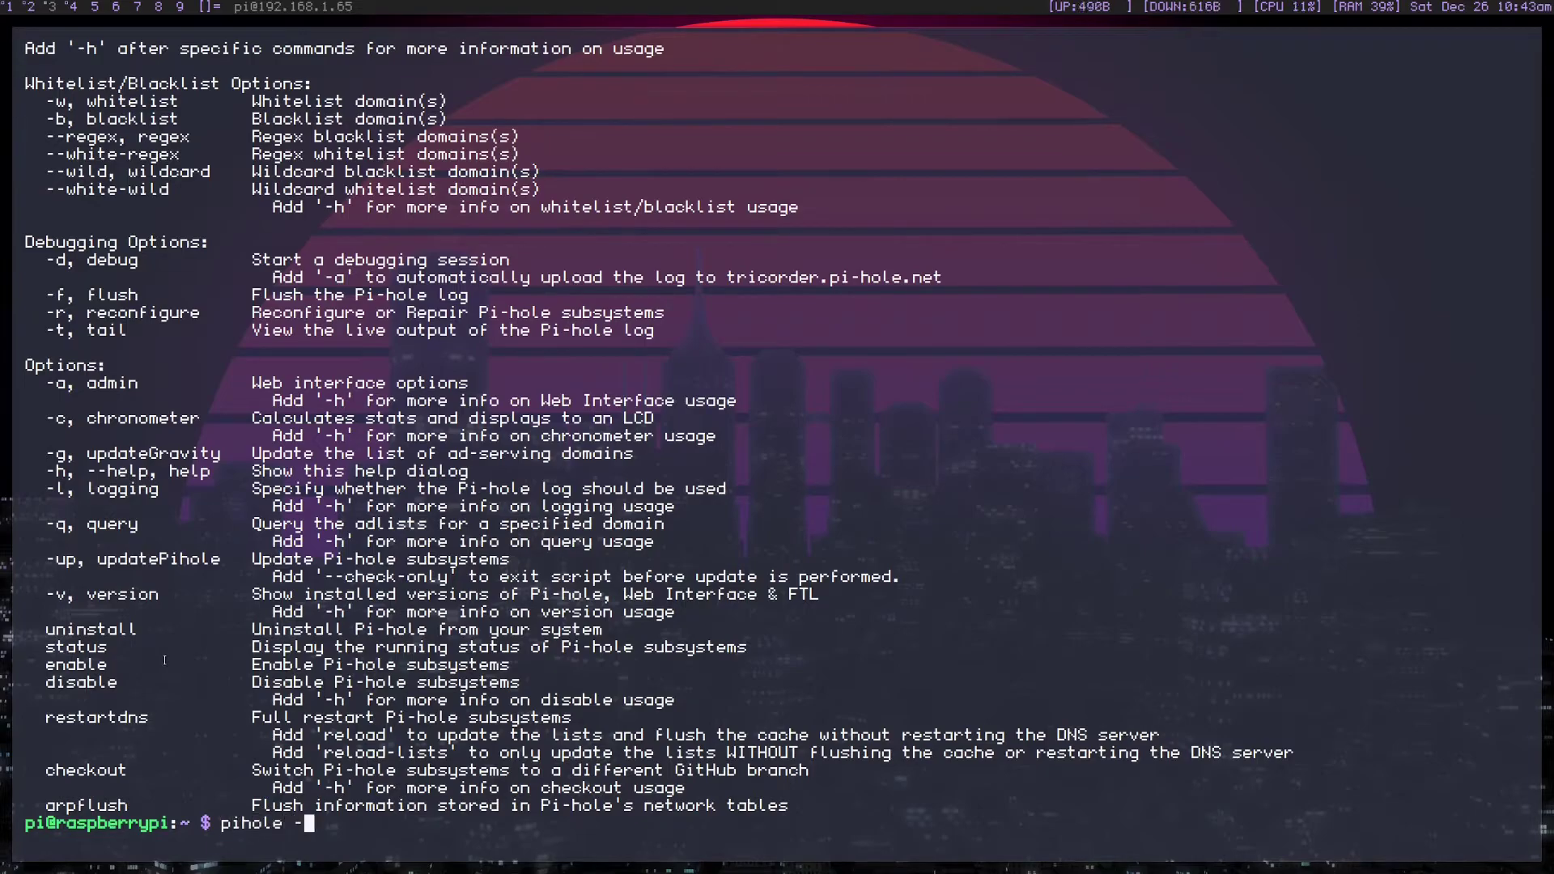
pyautogui.hotkey('ctrl', 'u')
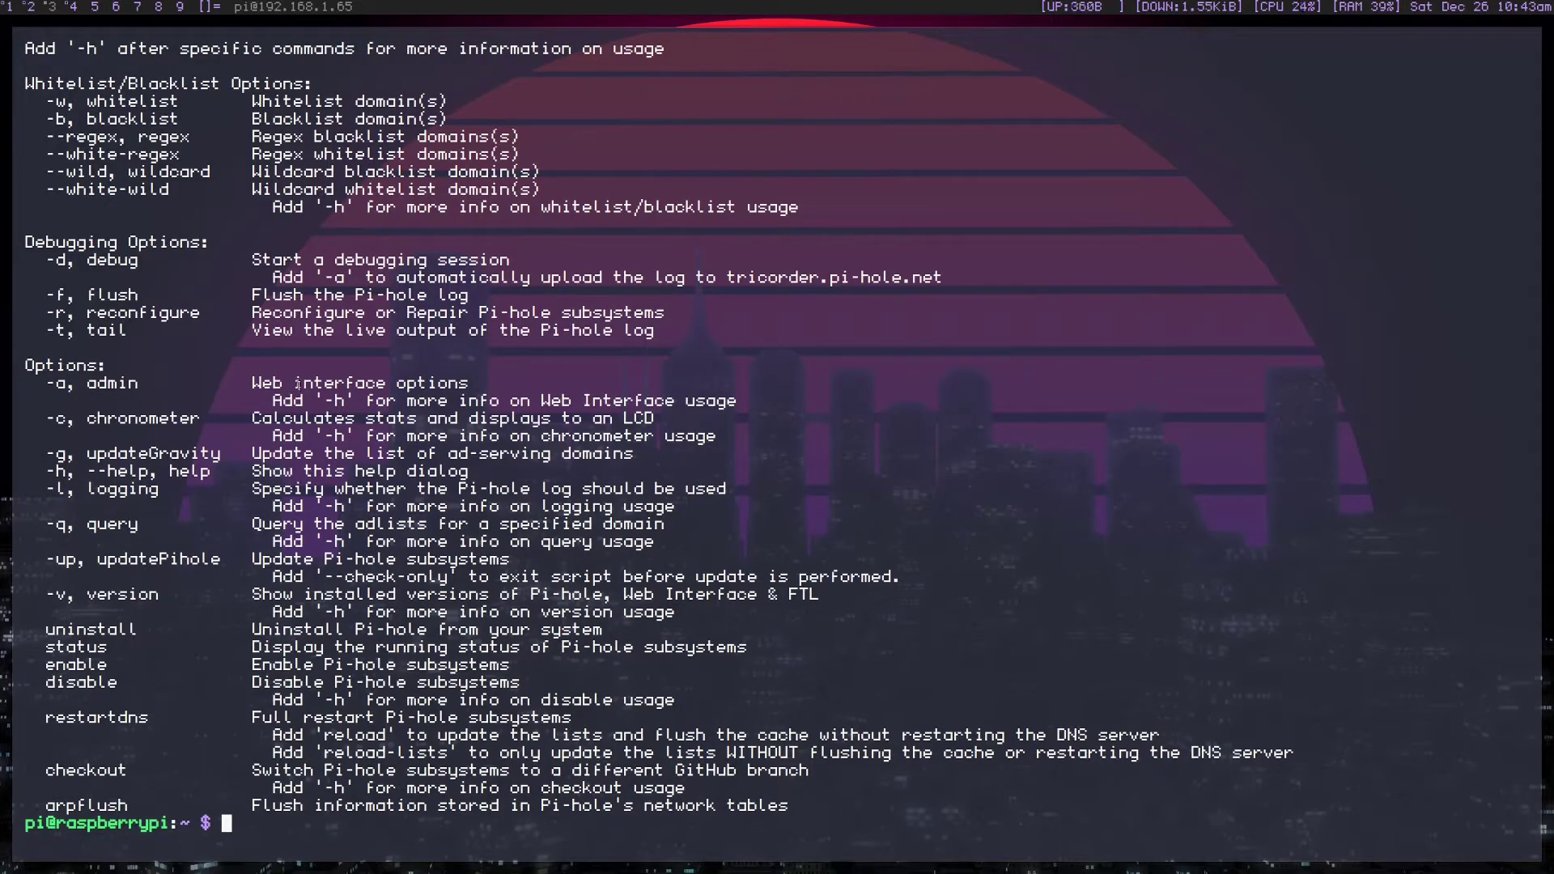
pyautogui.write('pihole -p')
pyautogui.press('Return')
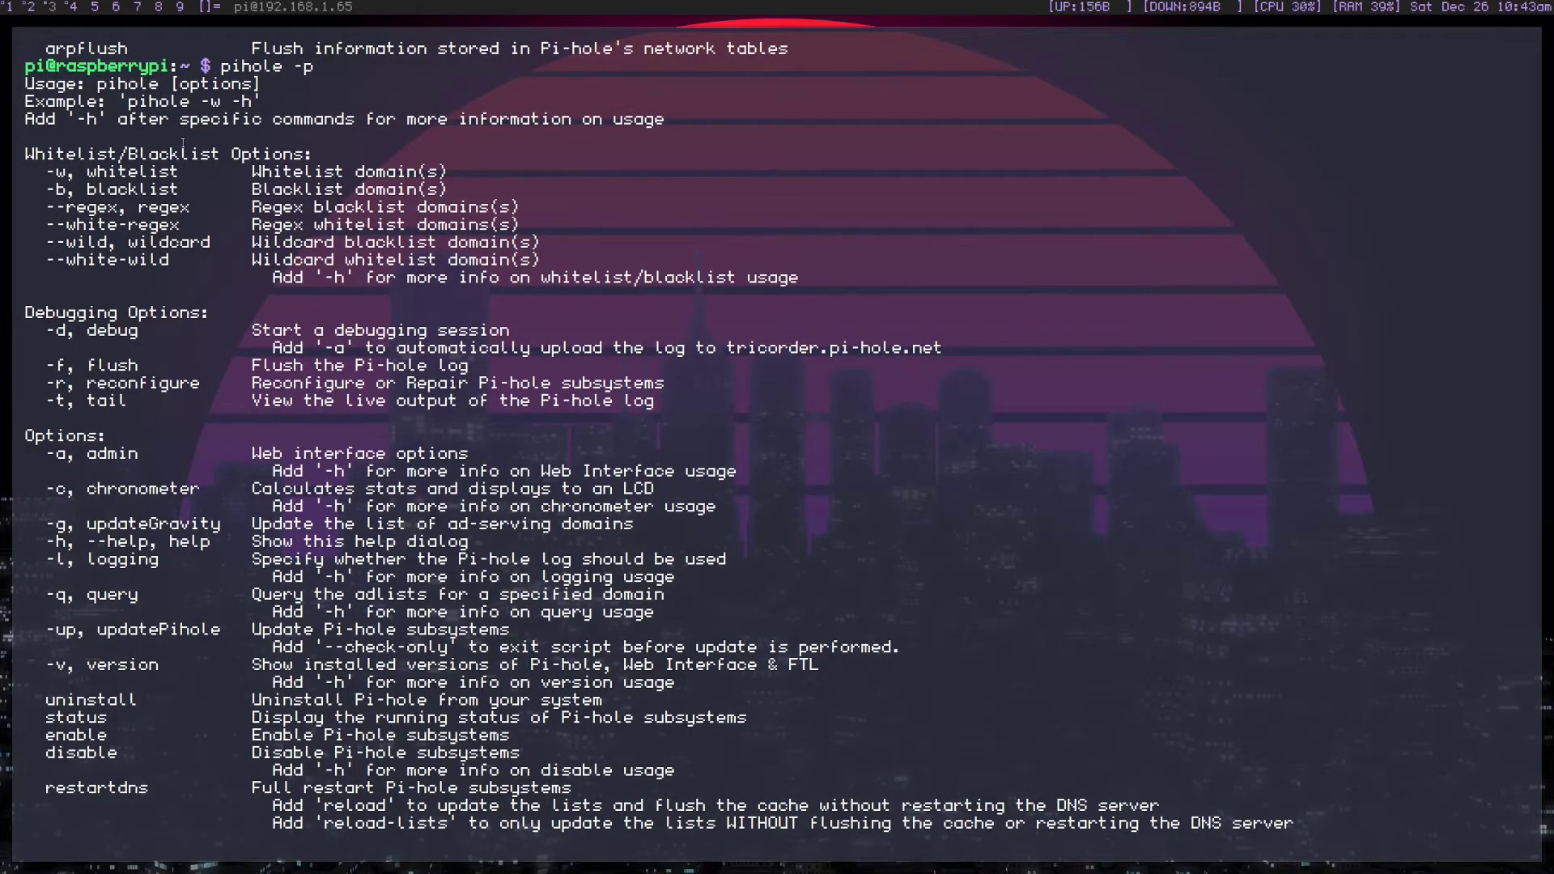
pyautogui.write('pihole -')
pyautogui.hotkey('ctrl', 'u')
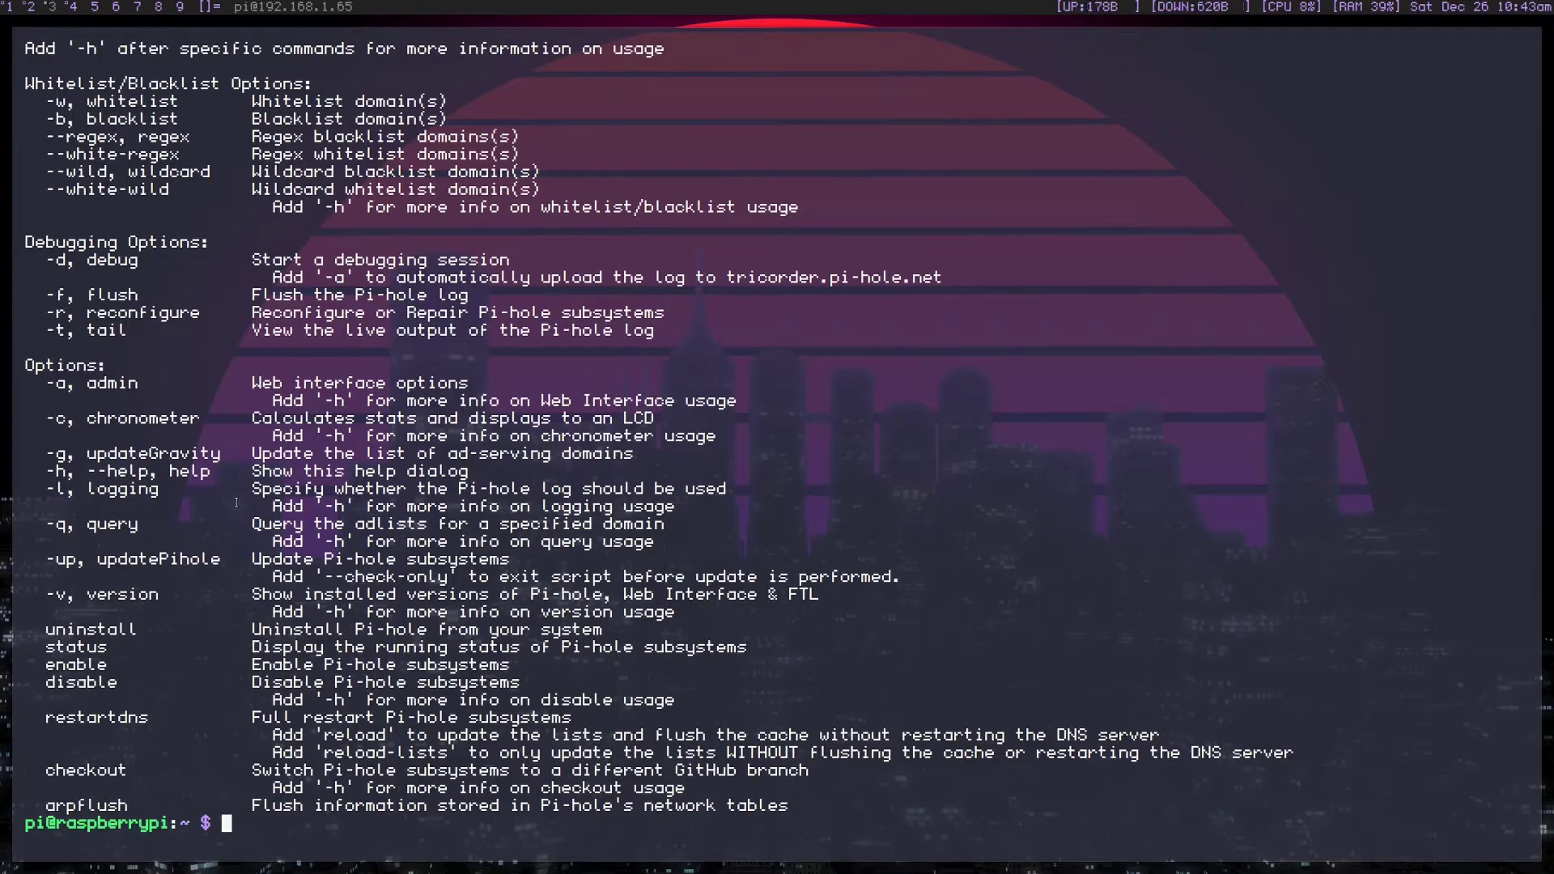
pyautogui.press('super+w')
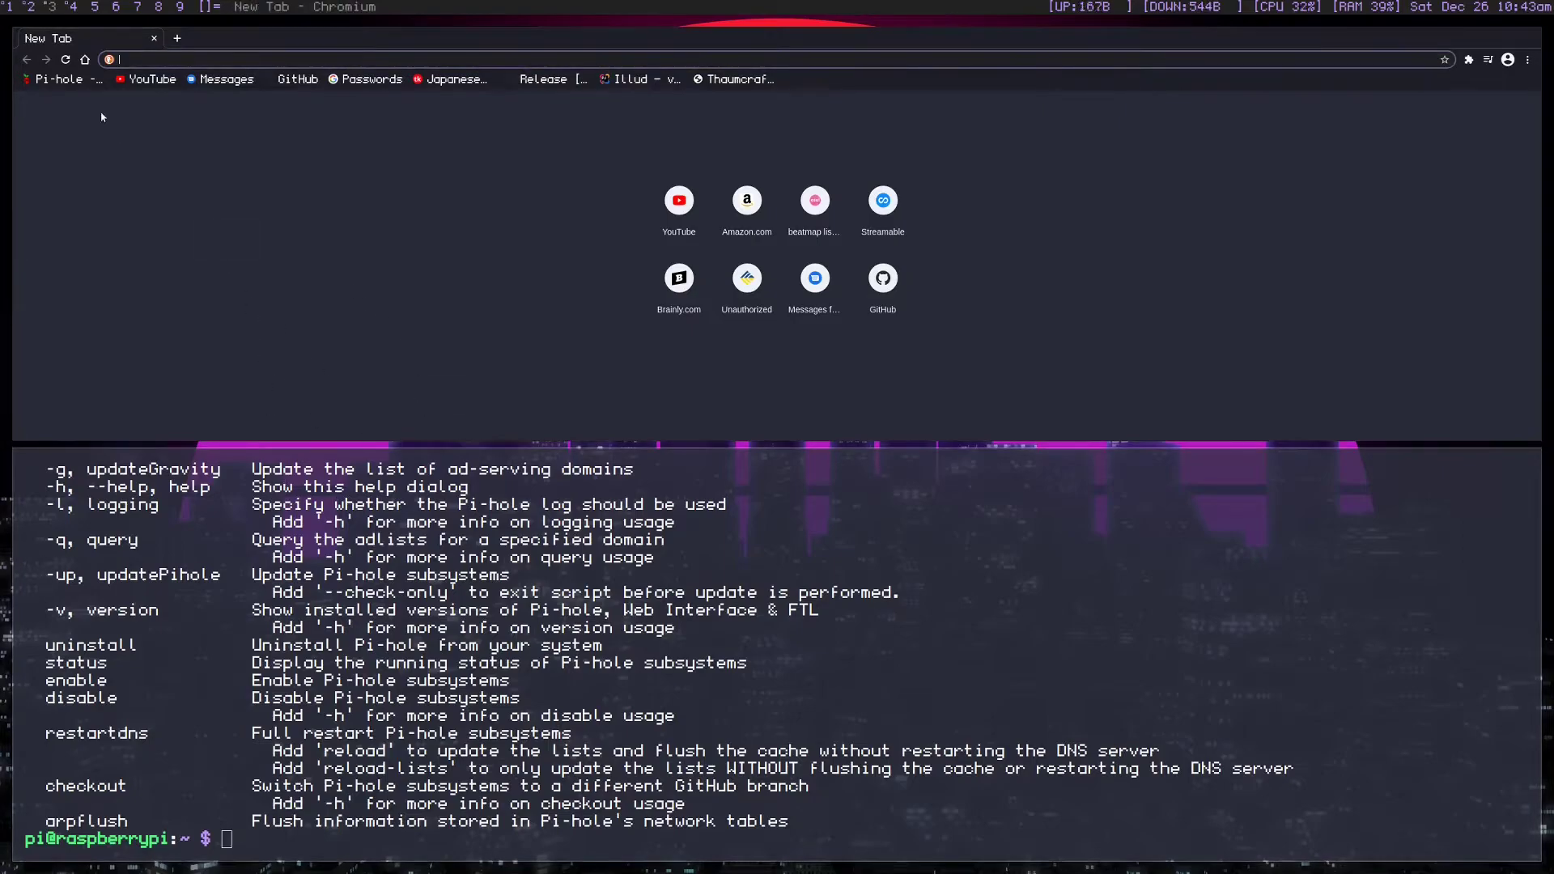
# Load 192.168.1.65/admin/ in Chromium, zoom to 175%, and check the hostname and status readings.
pyautogui.click(154, 38)
pyautogui.press('super+2')
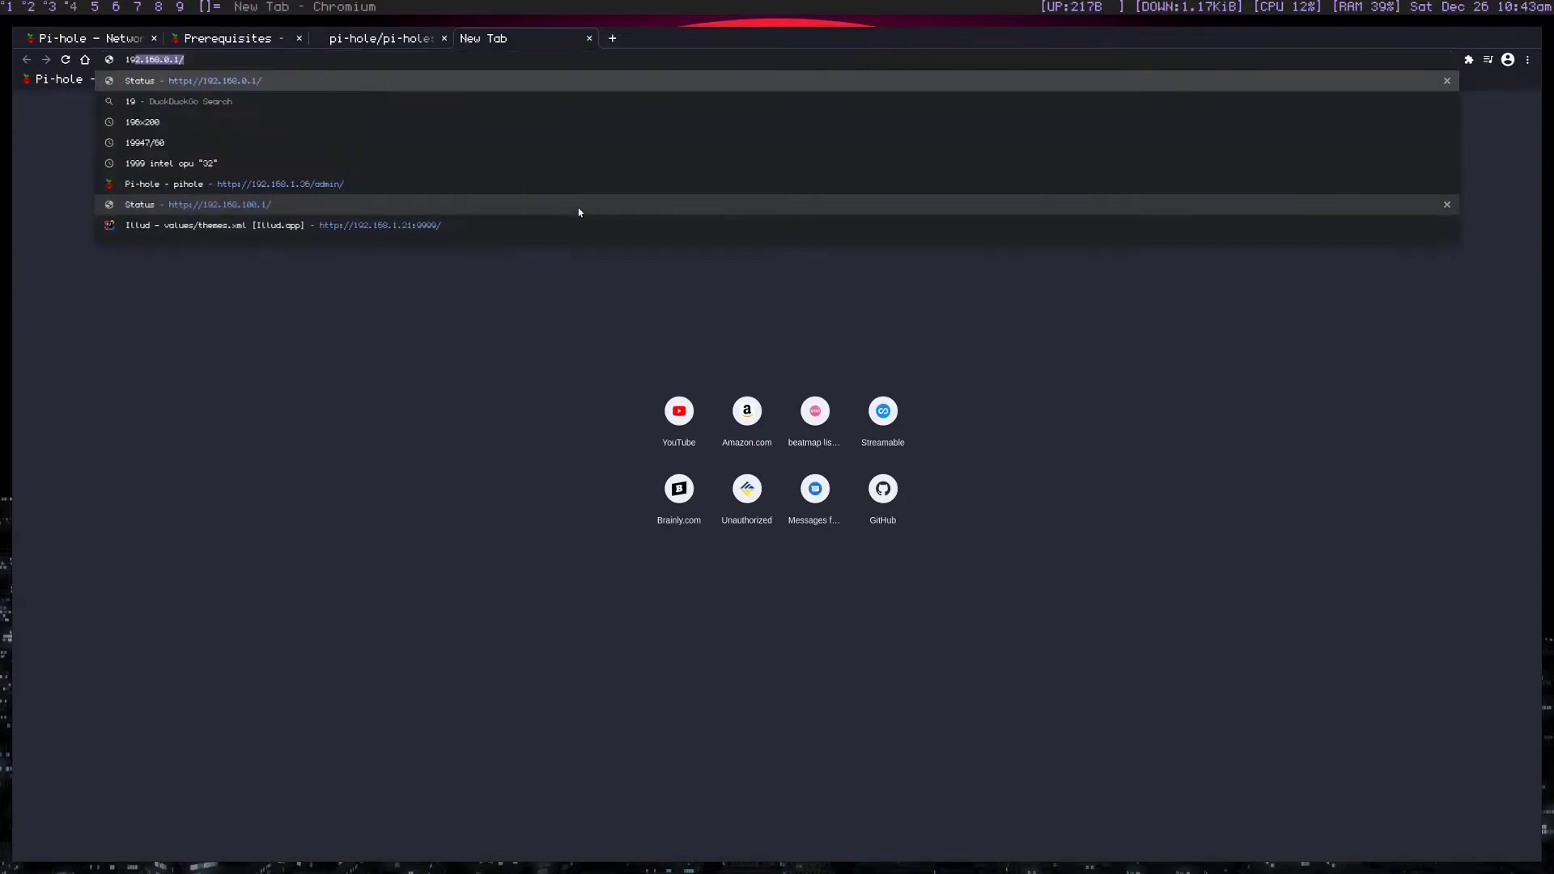
pyautogui.write('.1.65/admin/')
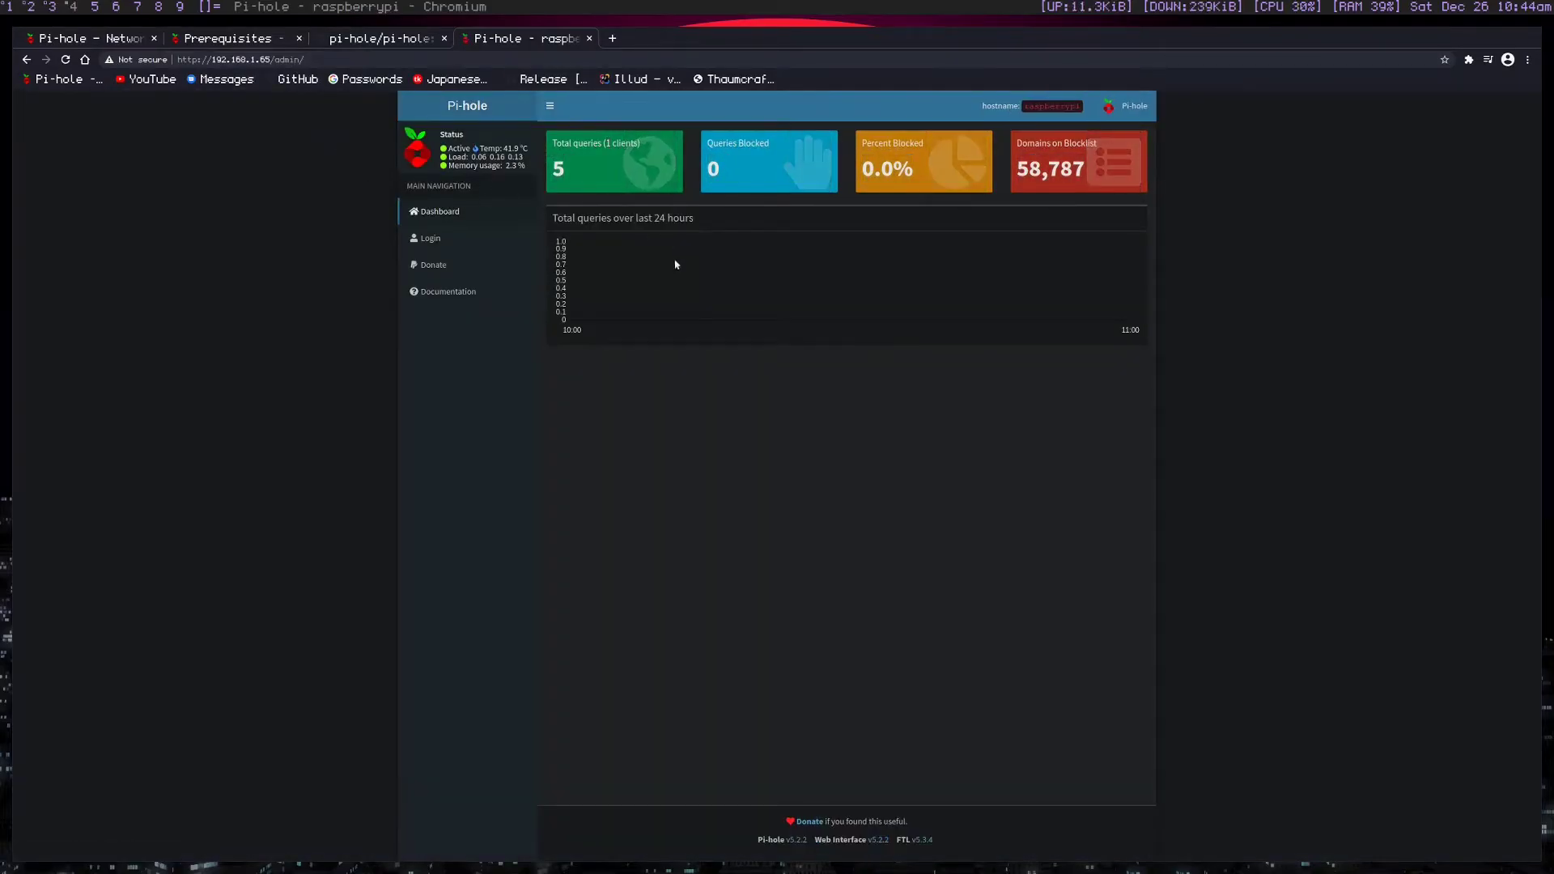
pyautogui.hotkey('ctrl', '+')
pyautogui.hotkey('ctrl', '+')
pyautogui.hotkey('ctrl', '+')
pyautogui.hotkey('ctrl', '+')
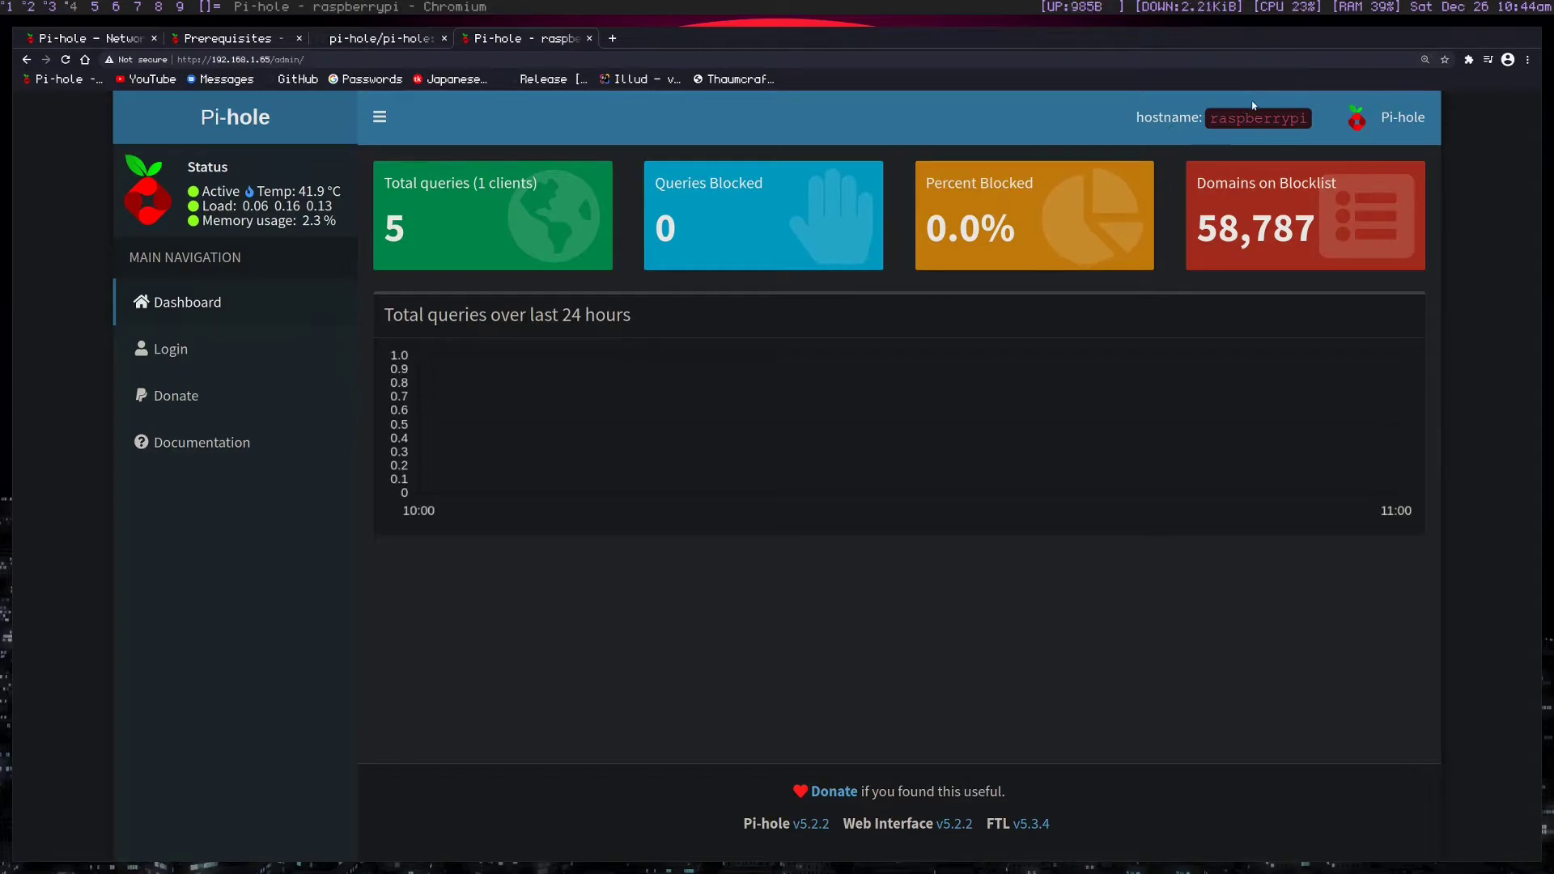
pyautogui.moveTo(1209, 120); pyautogui.dragTo(1314, 125)
pyautogui.click(1314, 124)
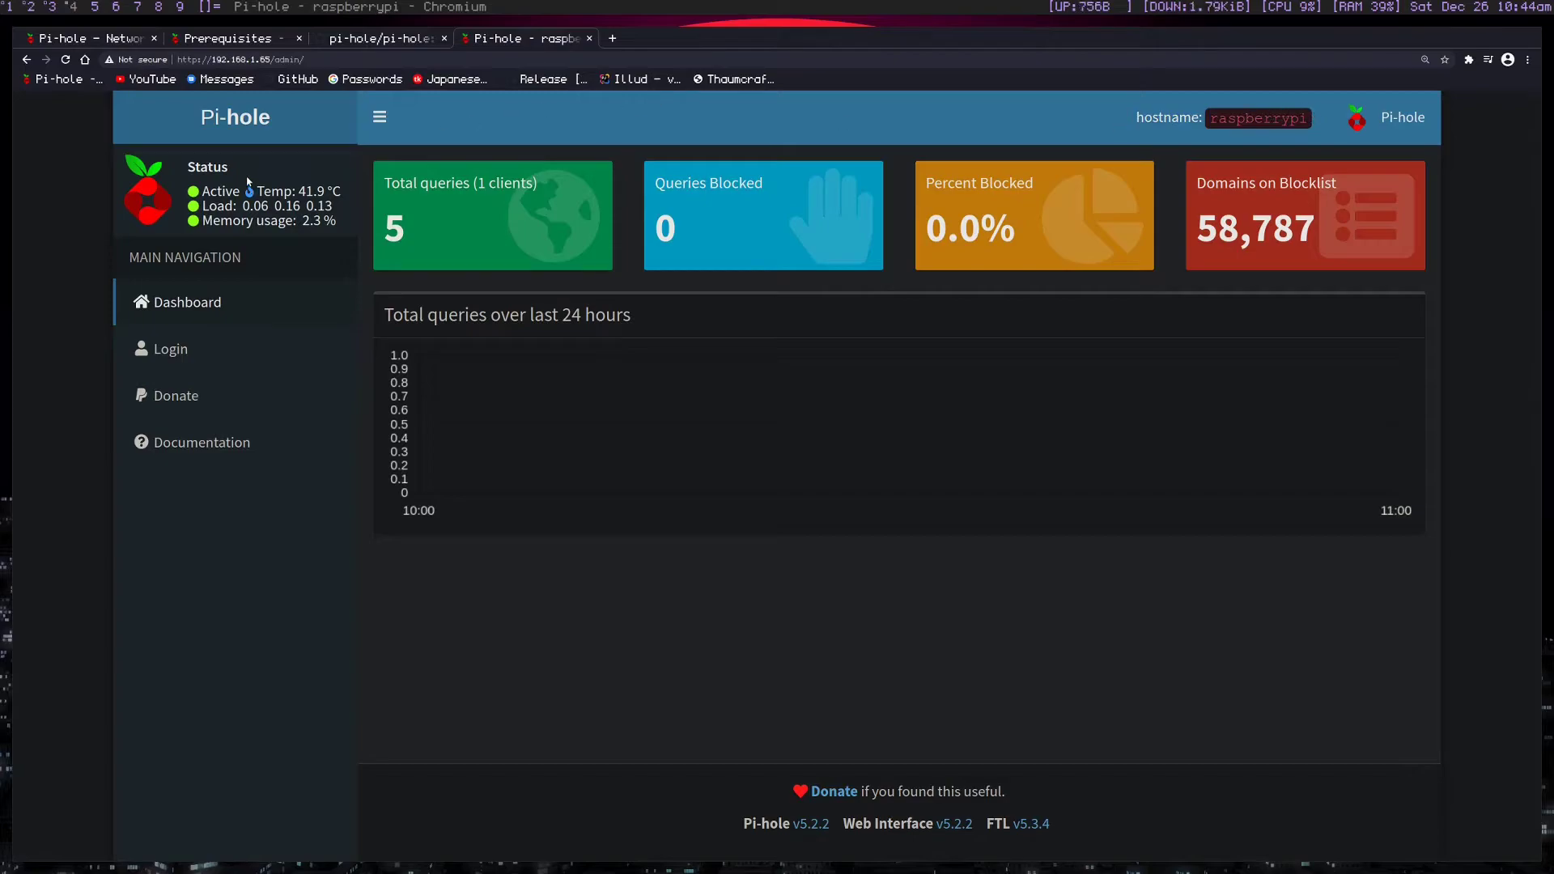
pyautogui.moveTo(321, 195); pyautogui.dragTo(288, 205)
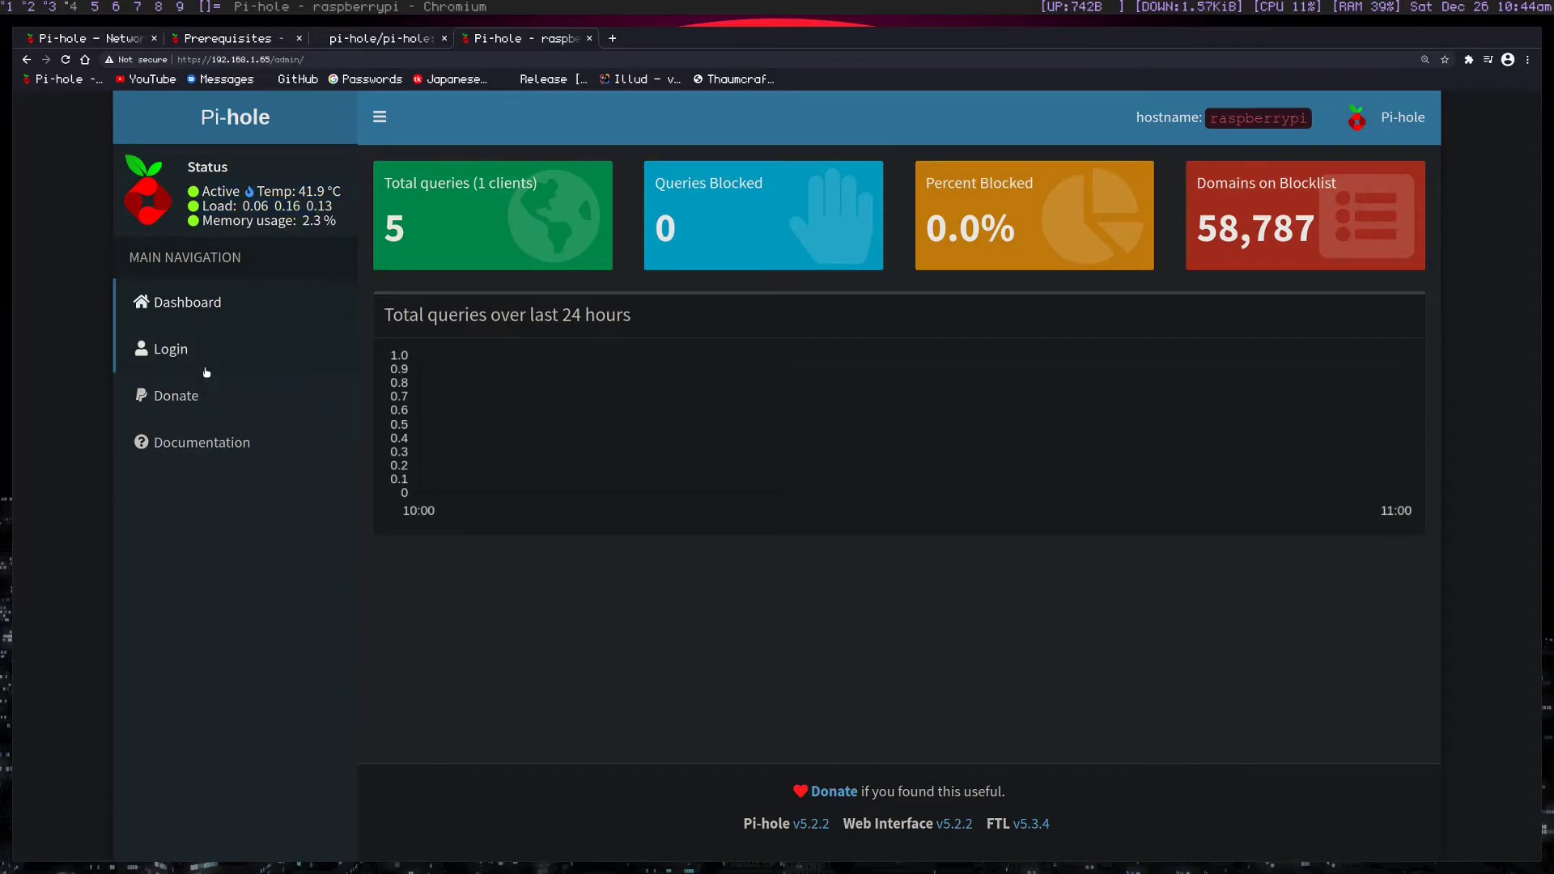
# Log in to Pi-hole admin with the pasted password, remembered for 7 days, and save the password in Chromium.
pyautogui.click(166, 360)
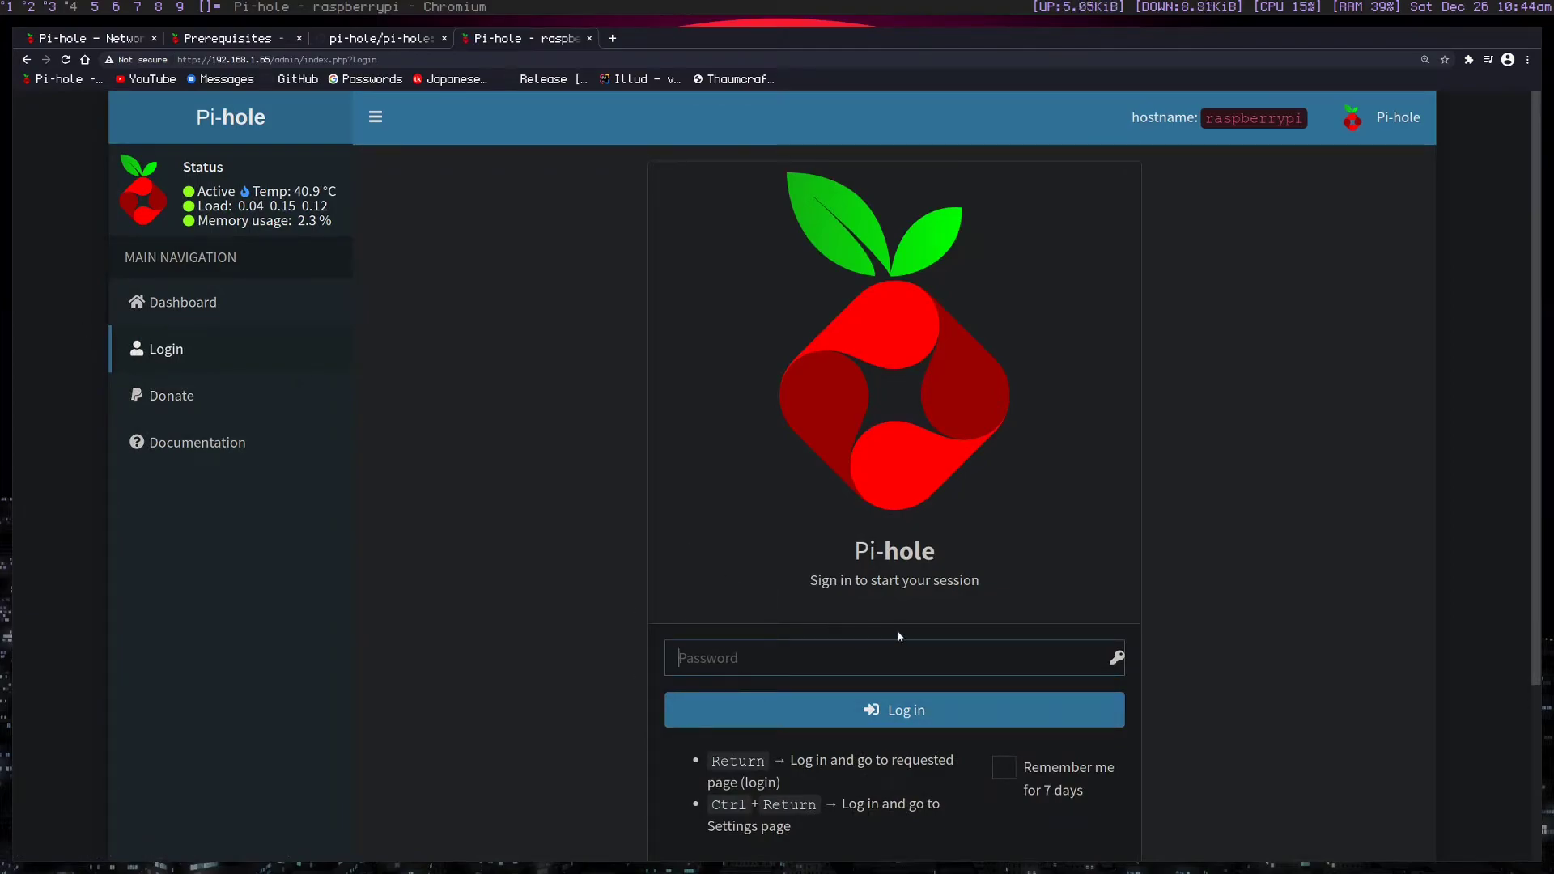
pyautogui.hotkey('ctrl', 'v')
pyautogui.click(1004, 766)
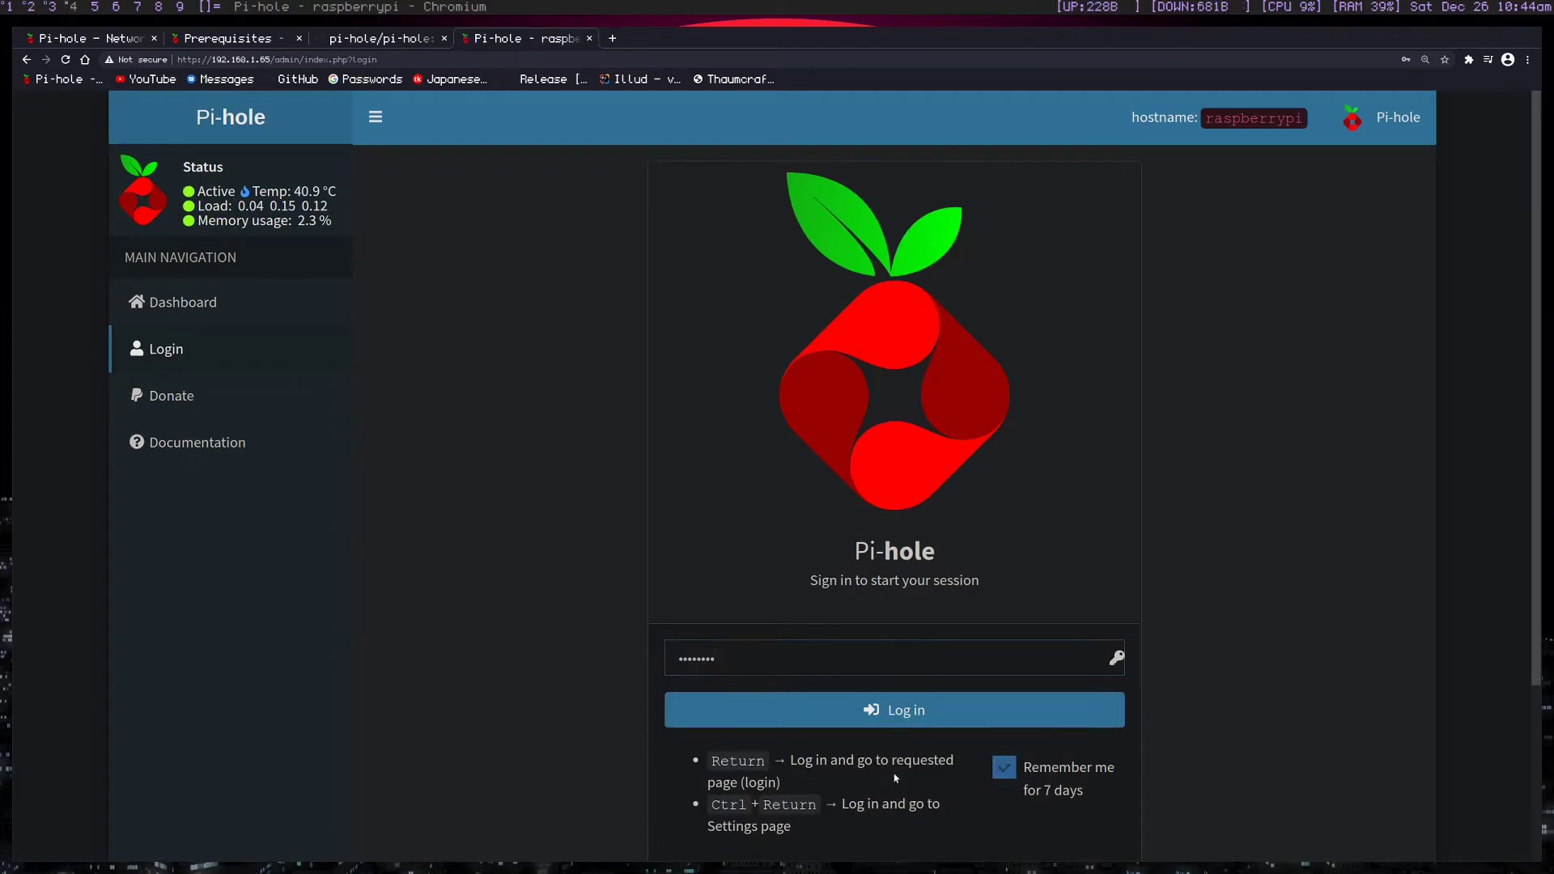
pyautogui.click(873, 720)
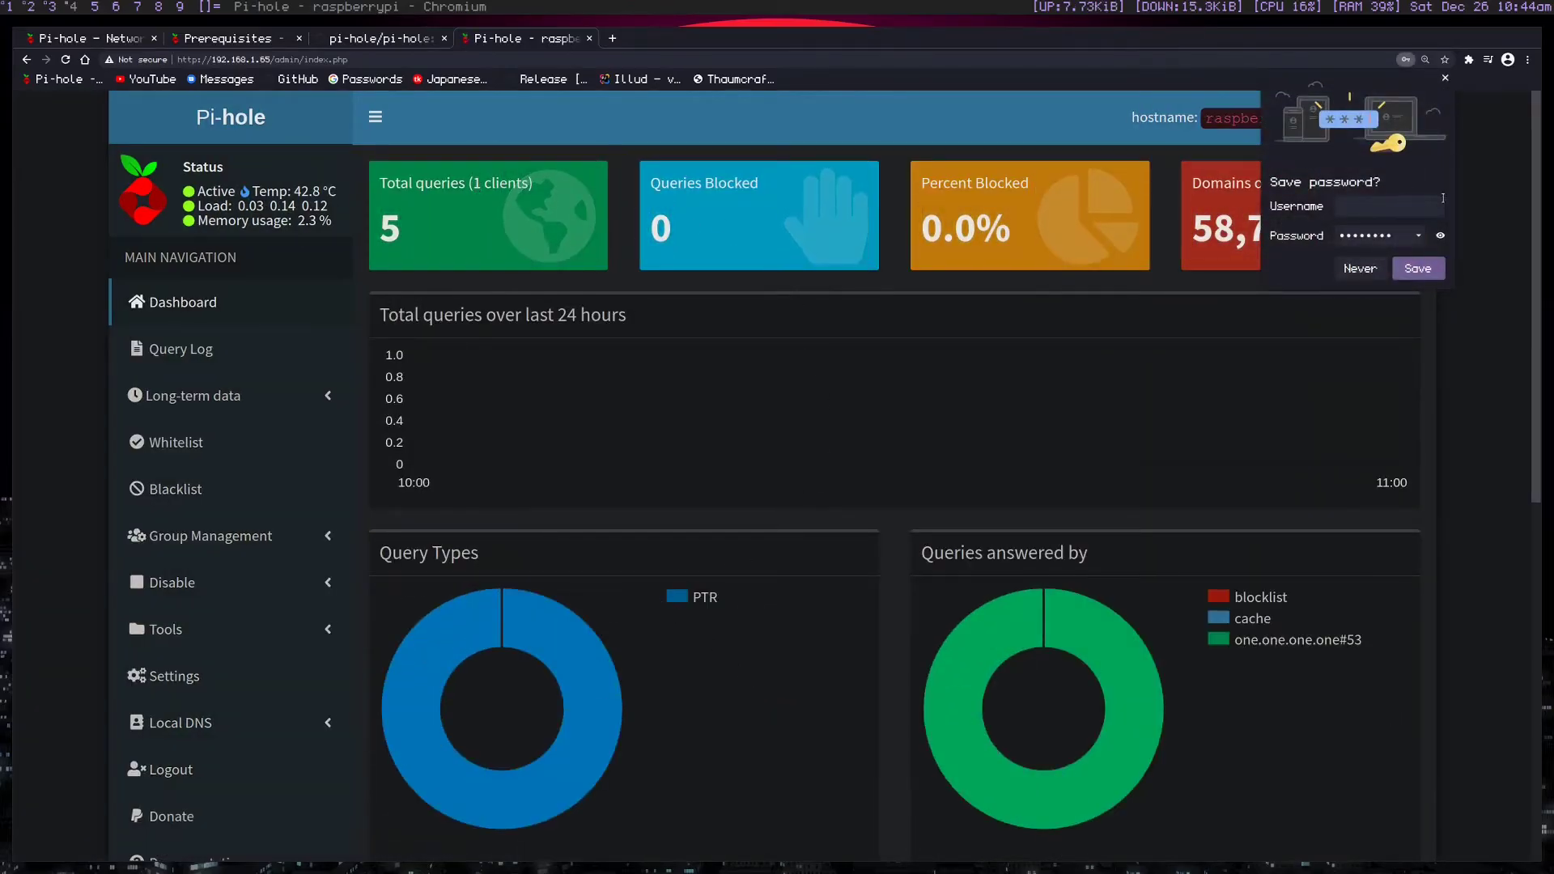
pyautogui.click(1427, 267)
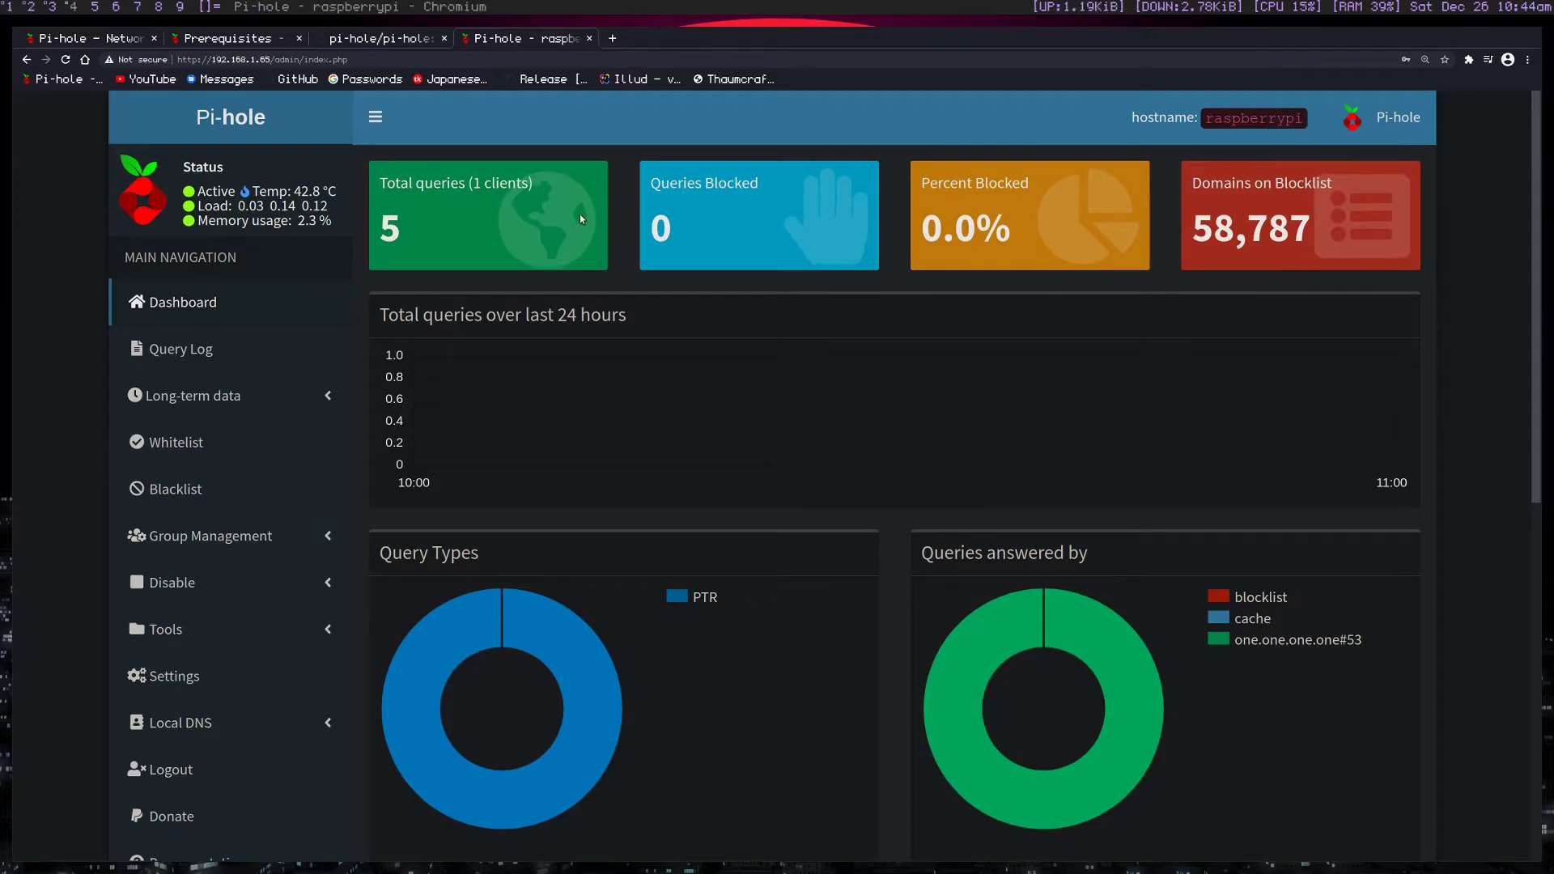
# Open the Query Log and filter it to 8.1.168.192.in-addr.arpa.
pyautogui.click(208, 353)
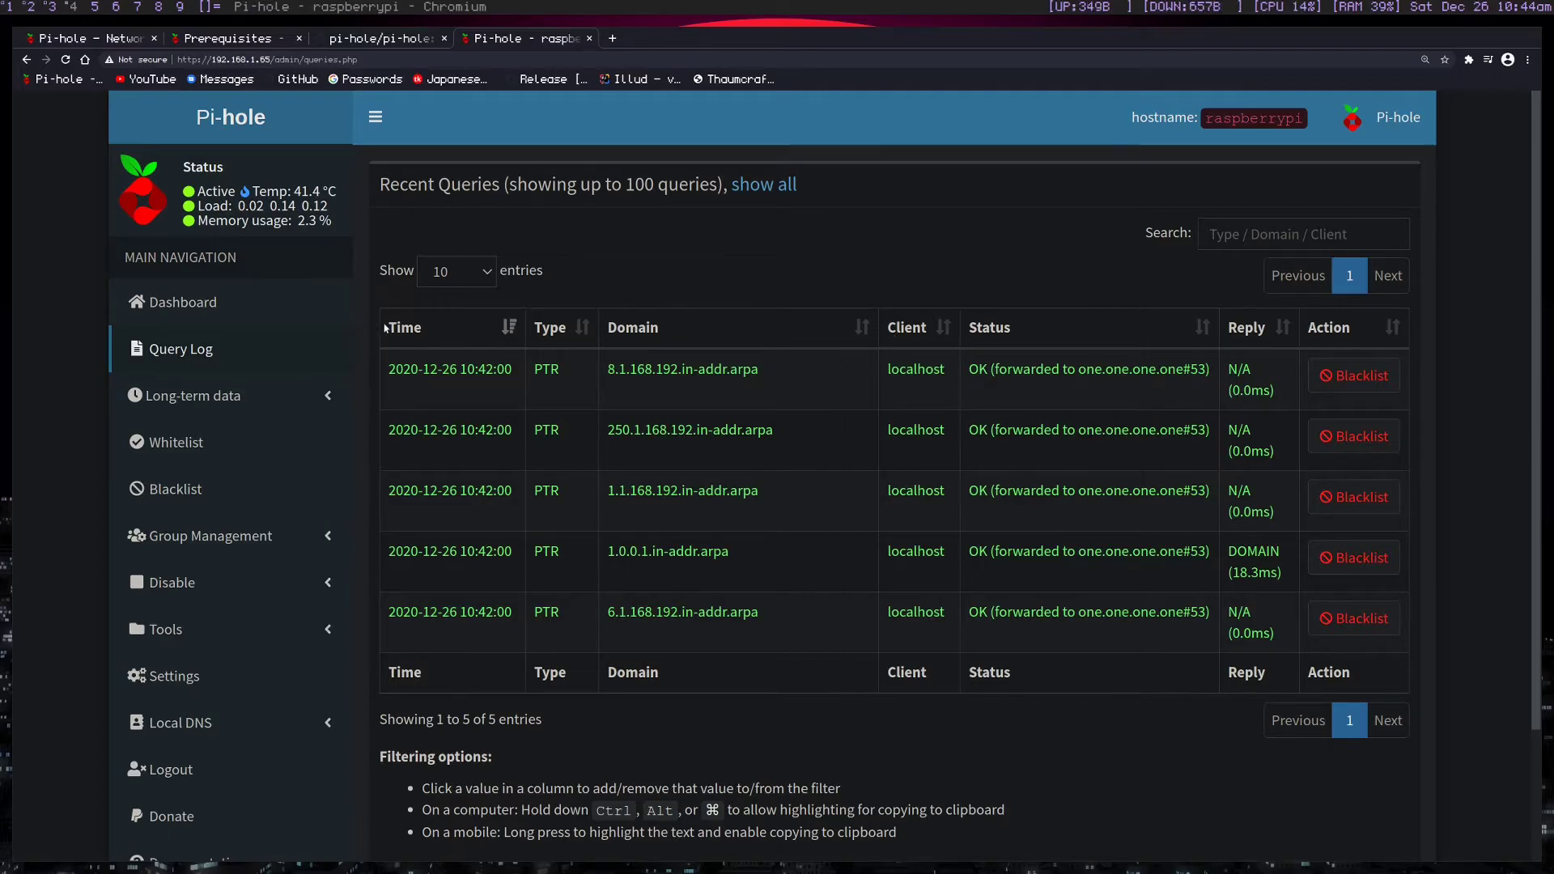
pyautogui.moveTo(599, 370); pyautogui.dragTo(776, 374)
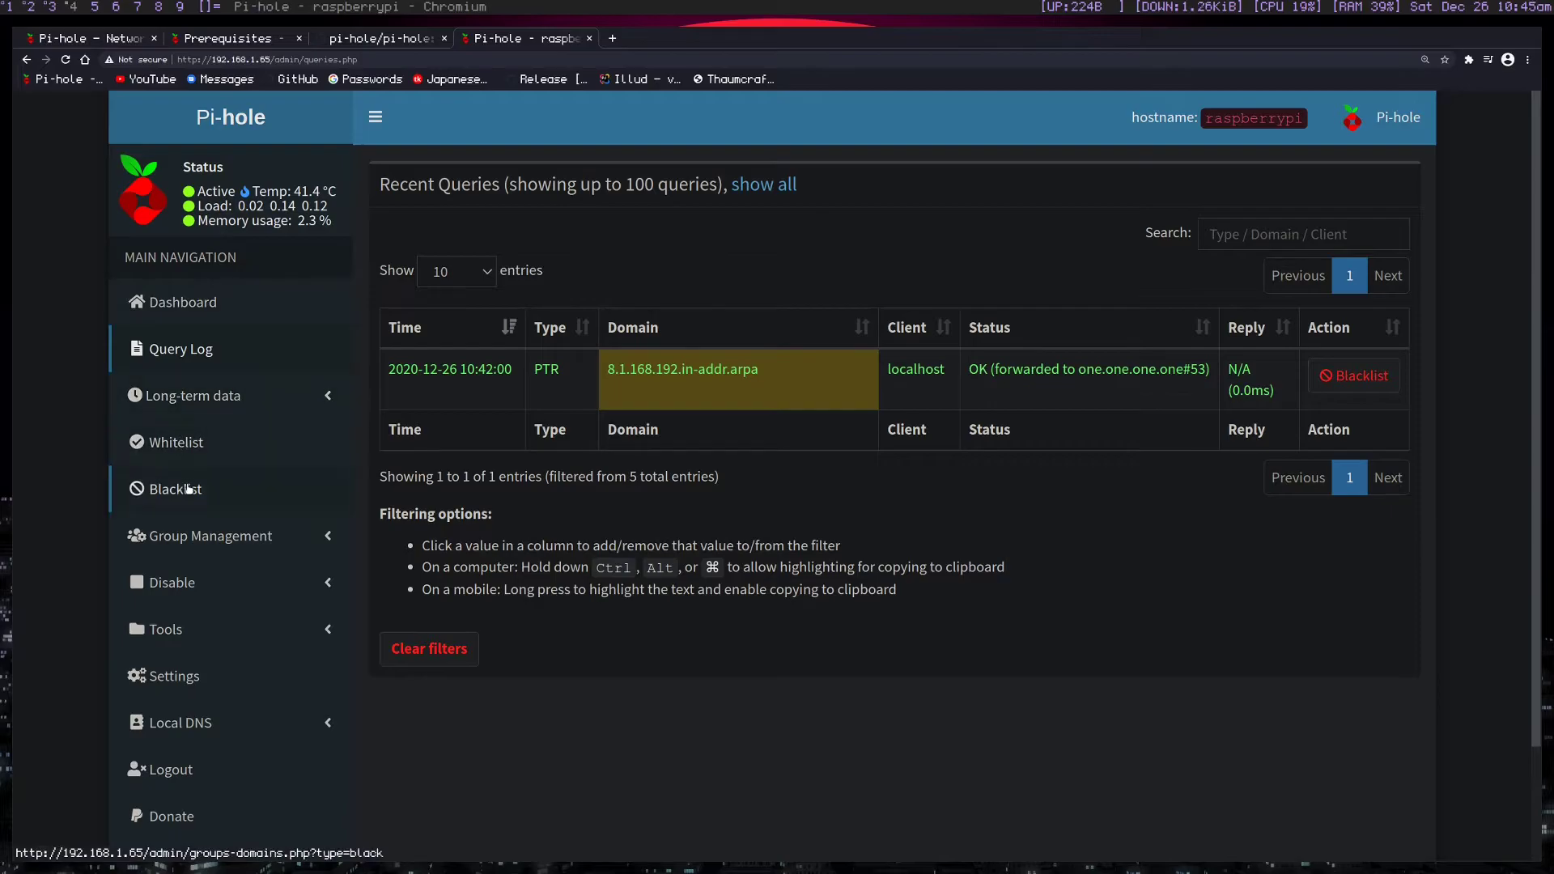
pyautogui.scroll(-2, 212, 644)
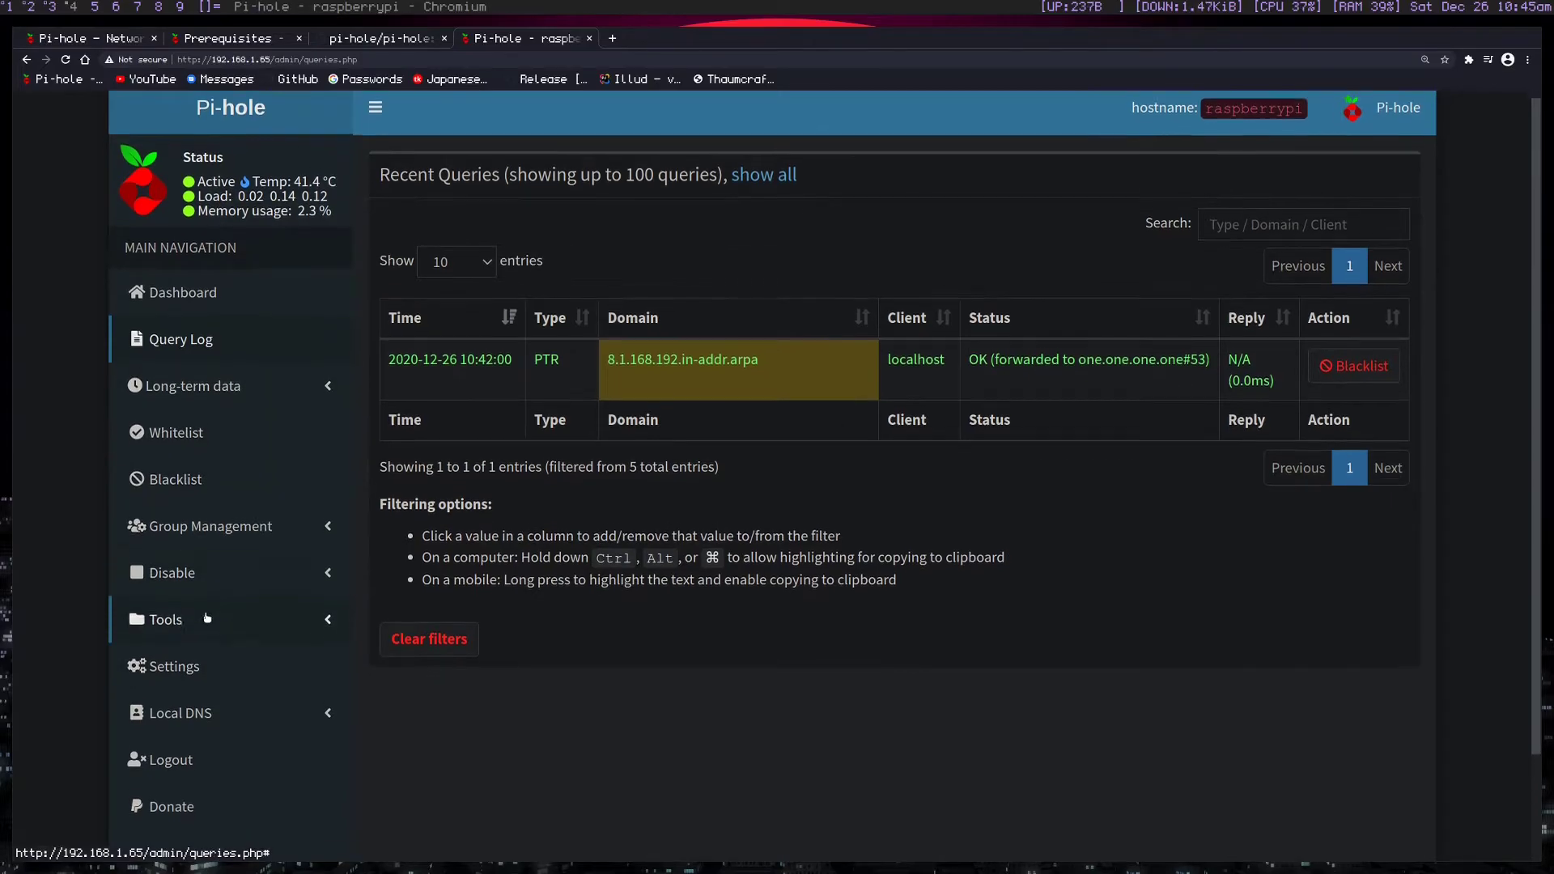
# Show the RegEx filter form under Group Management > Domains, then start a new tab toward 192.168.1.36.
pyautogui.click(228, 443)
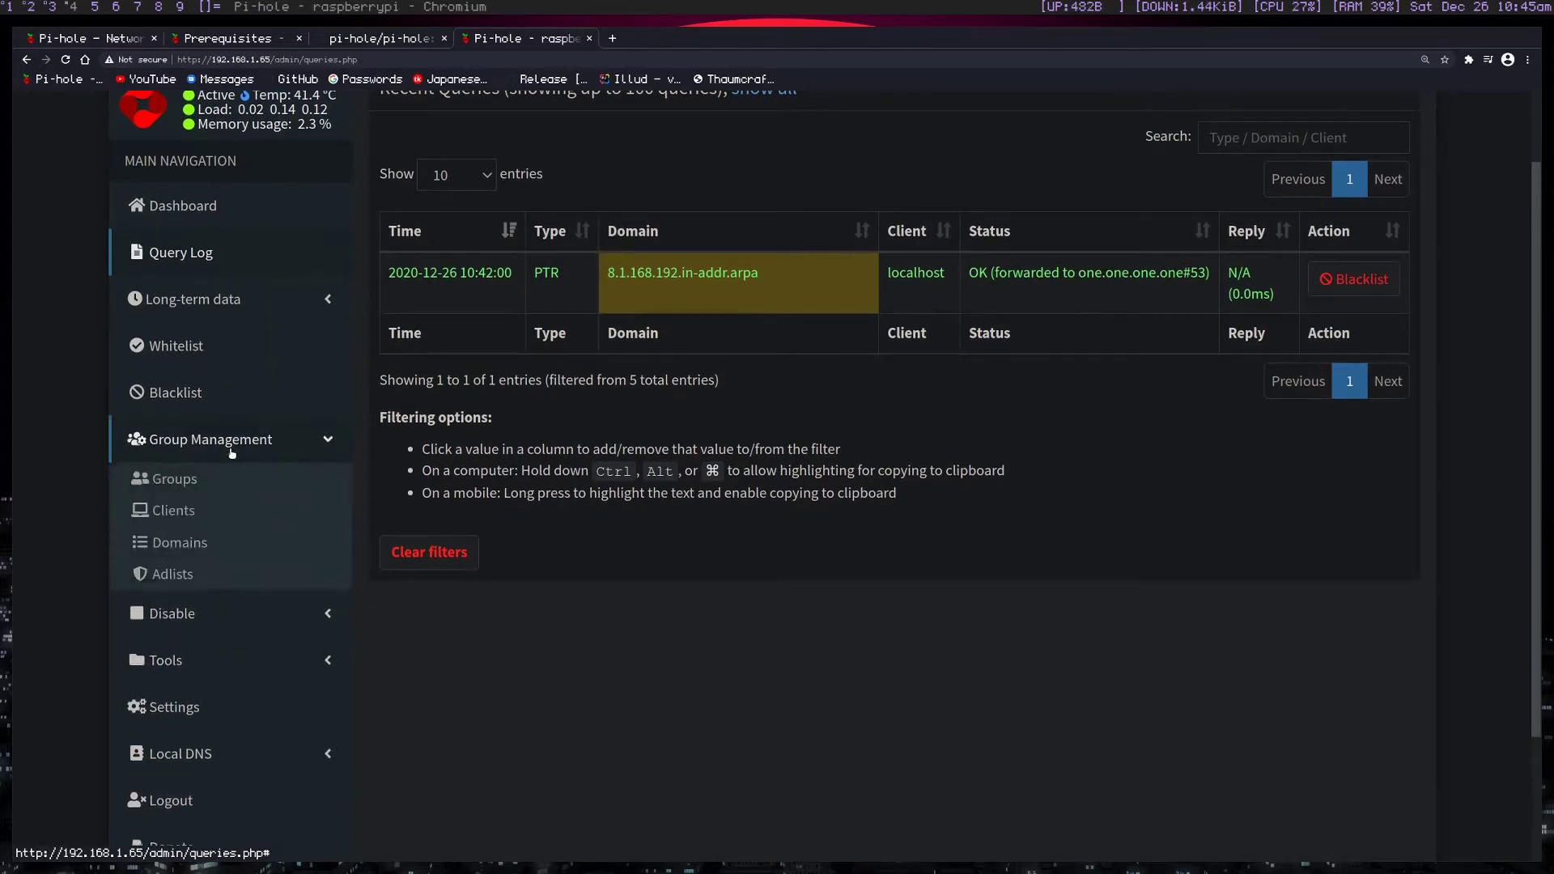
pyautogui.click(179, 550)
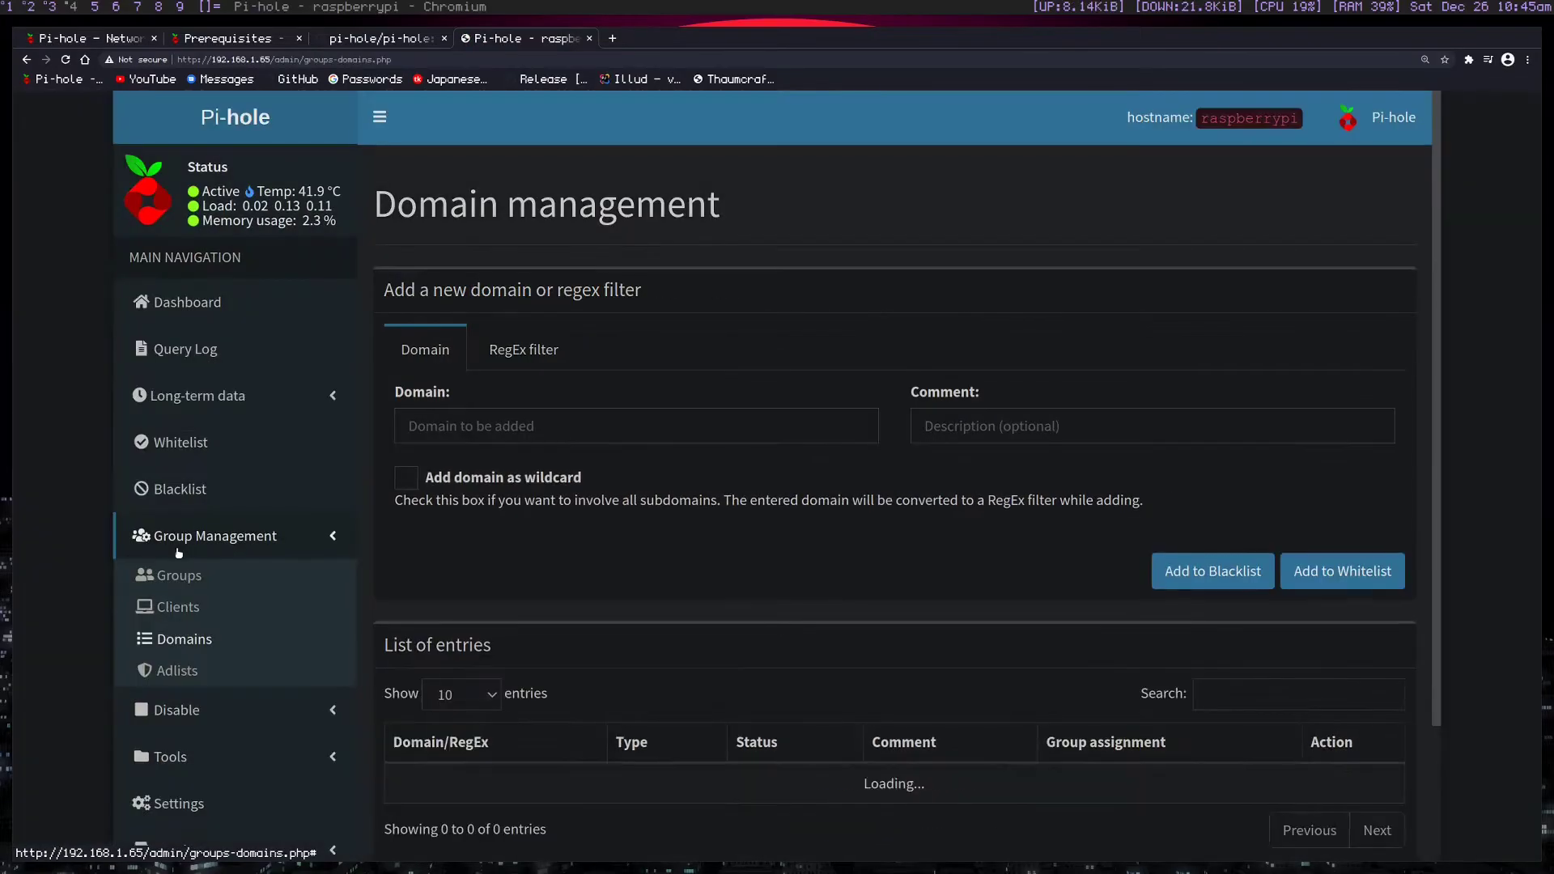
pyautogui.scroll(-2, 527, 256)
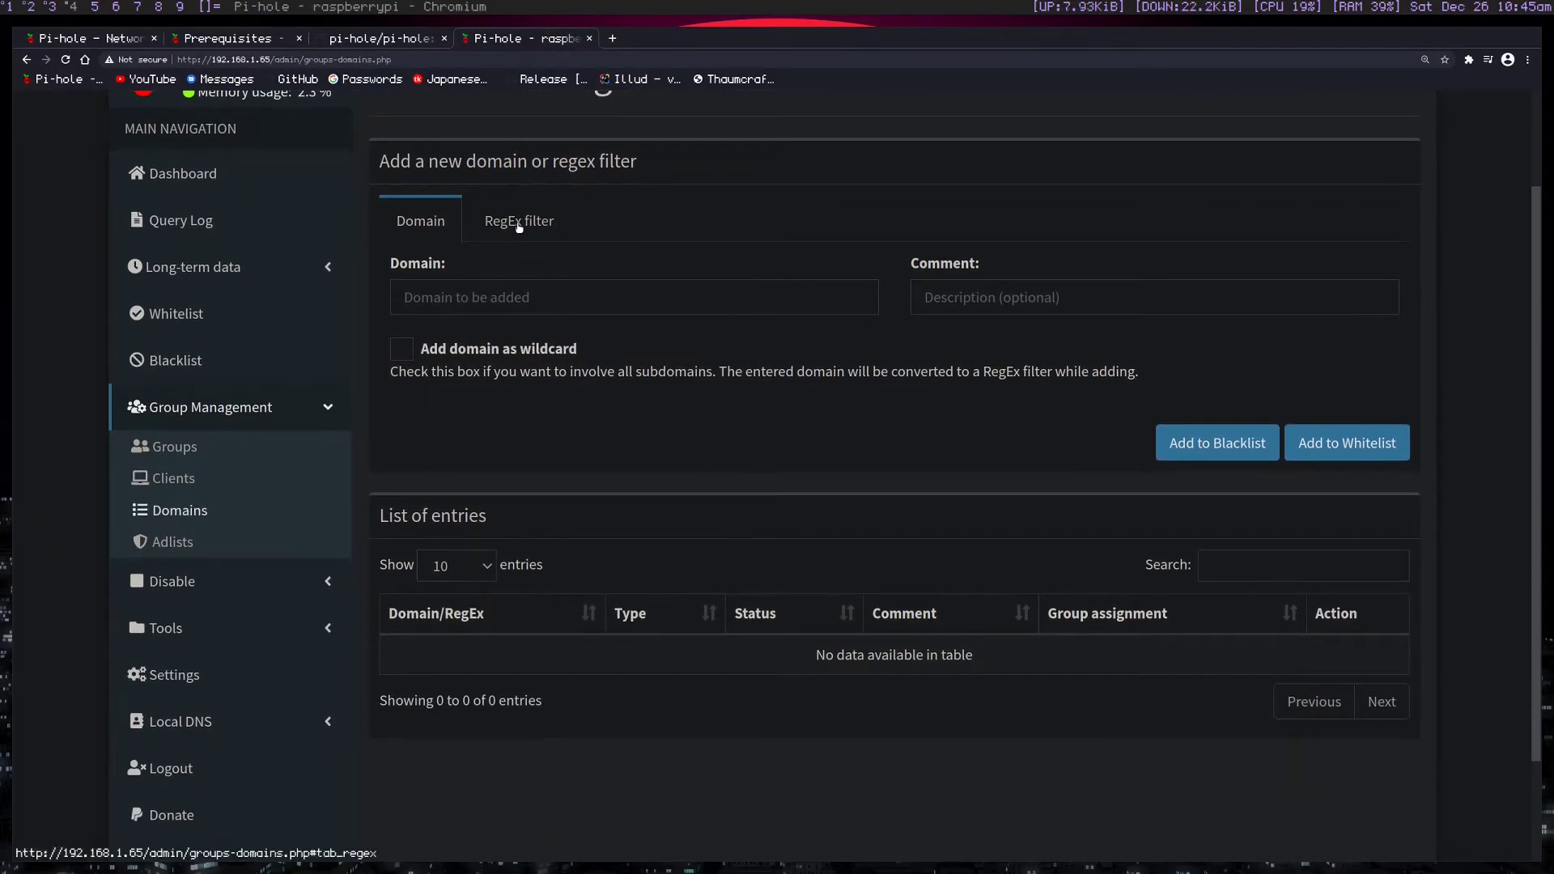
pyautogui.click(506, 221)
pyautogui.click(522, 222)
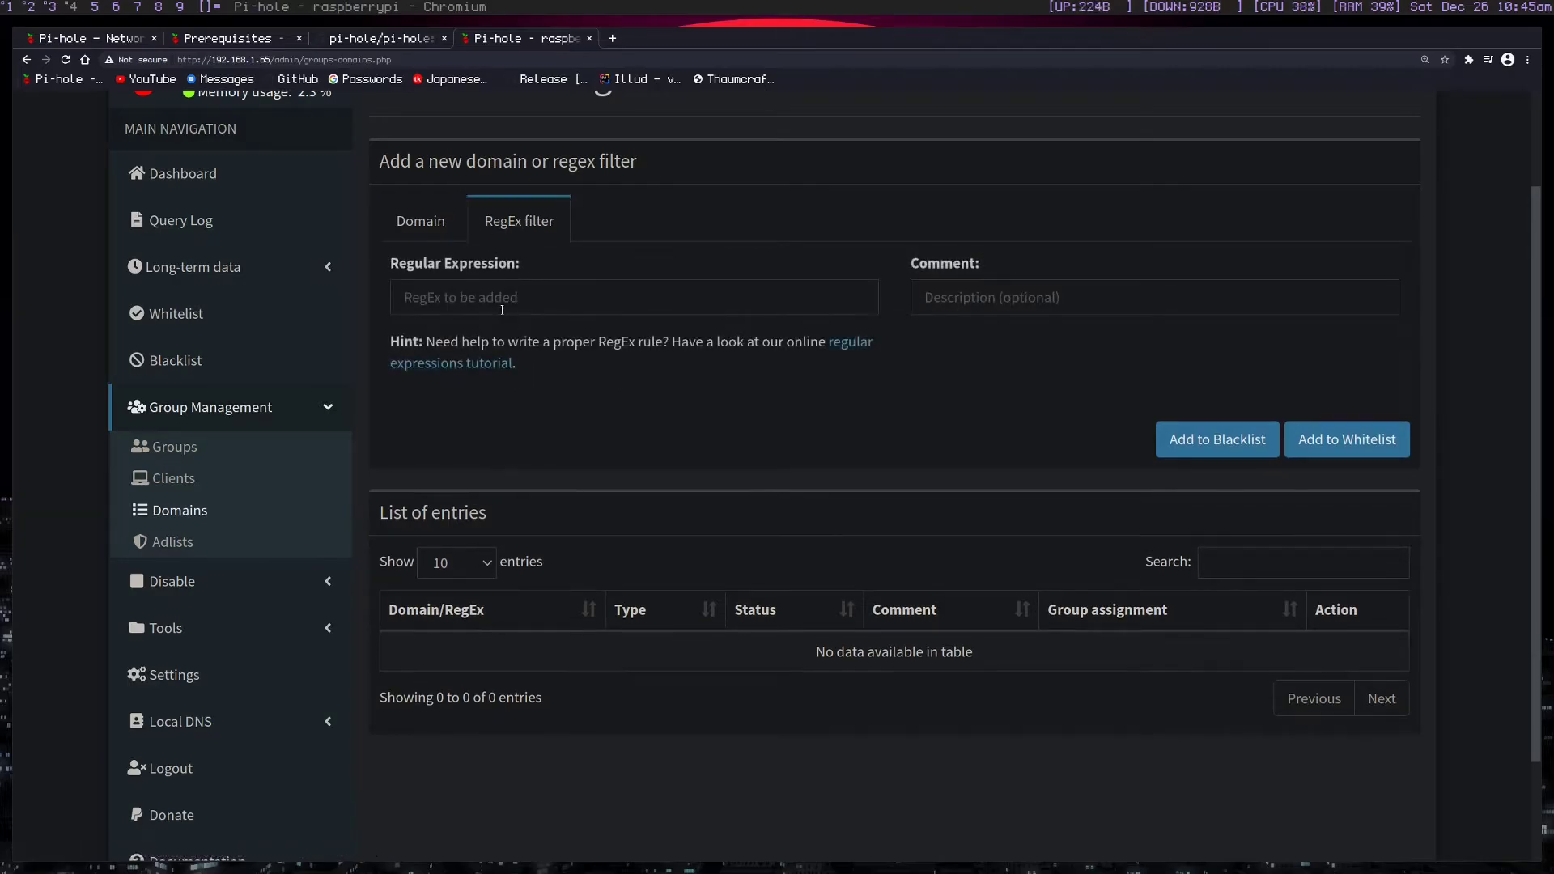
pyautogui.click(612, 38)
pyautogui.write('192.168.')
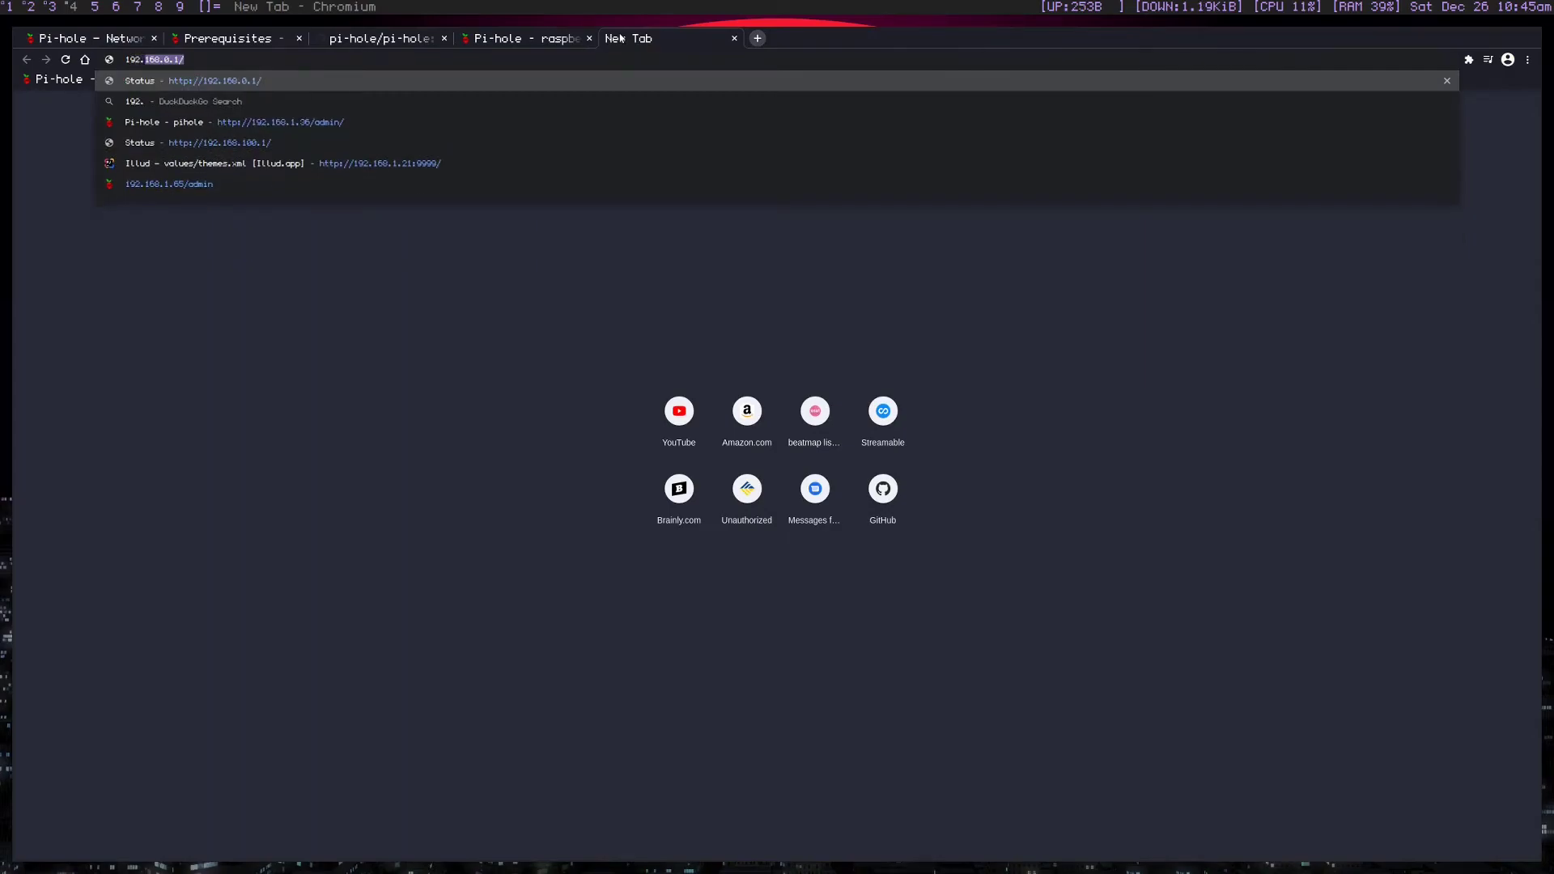
pyautogui.write('1.3')
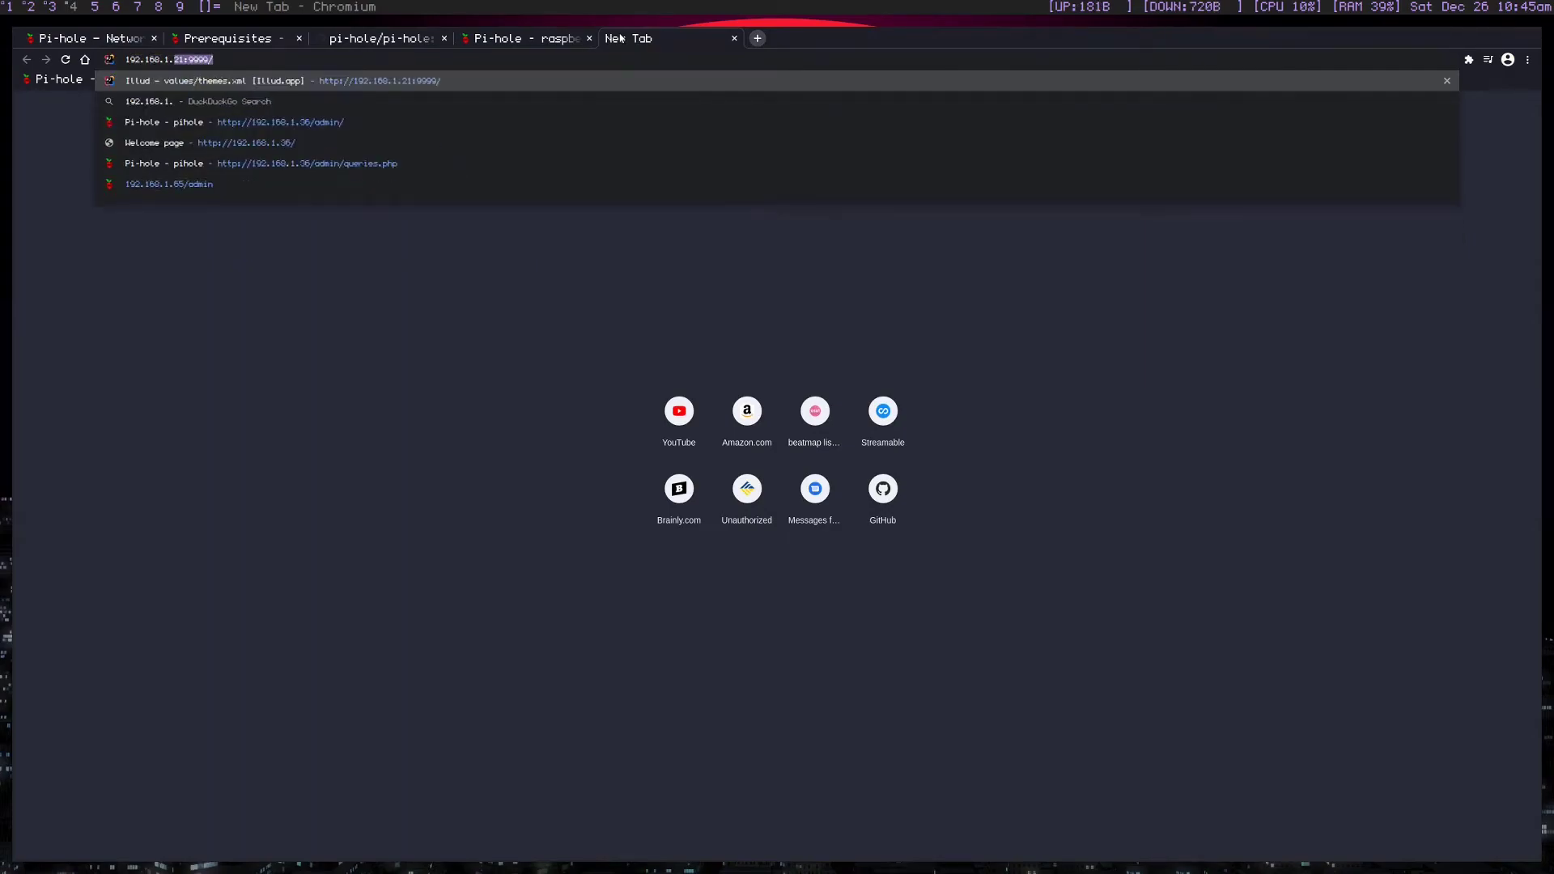
pyautogui.write('6/ad')
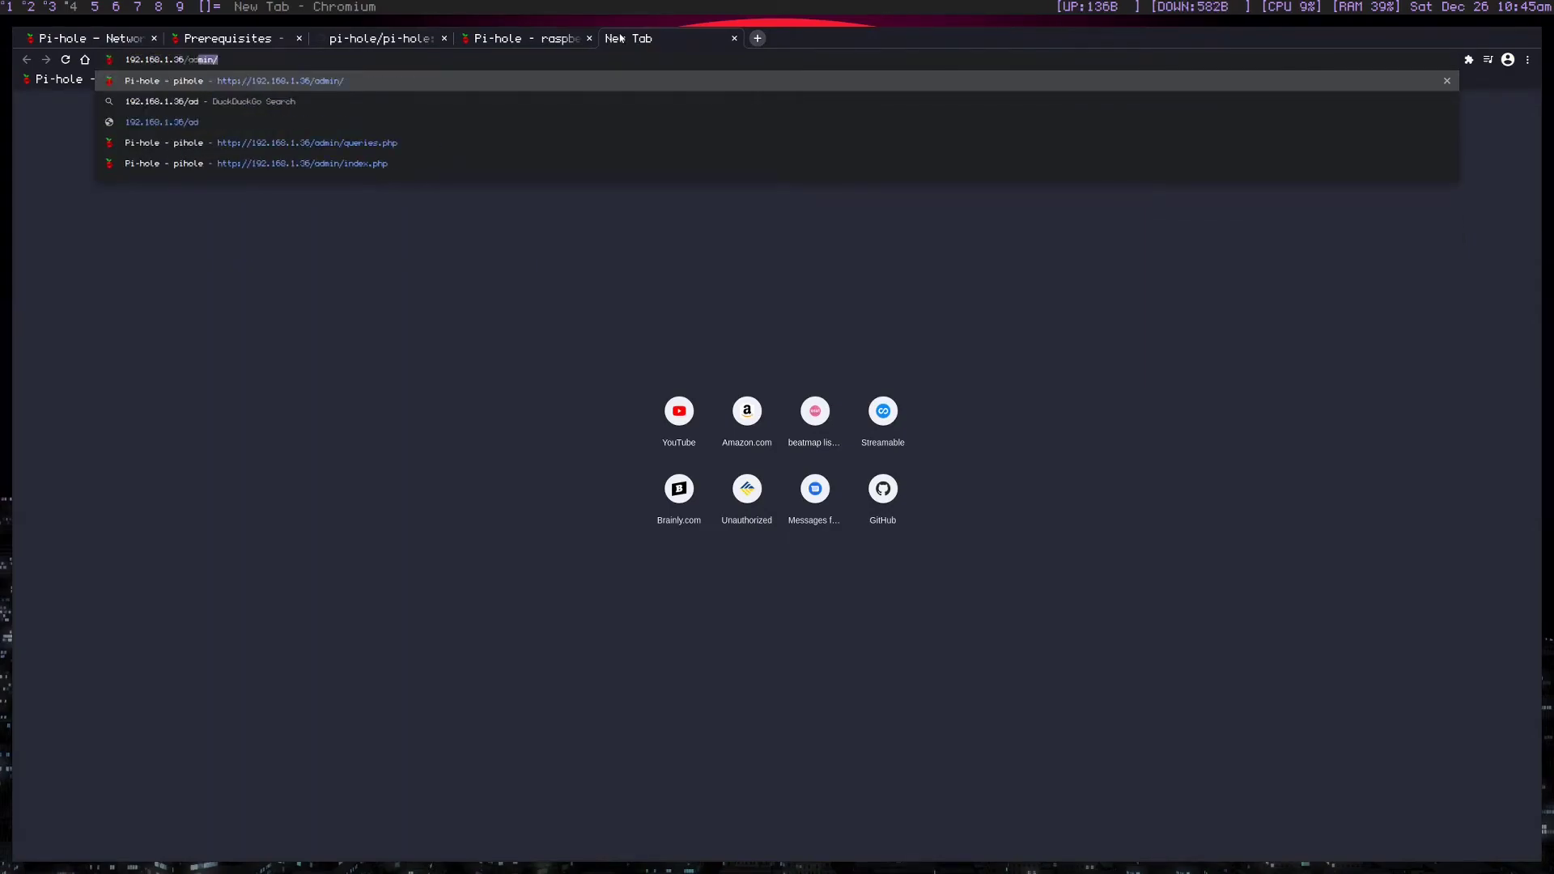
# Load 192.168.1.36/admin and log in with the admin password, remembered for 7 days.
pyautogui.press('Return')
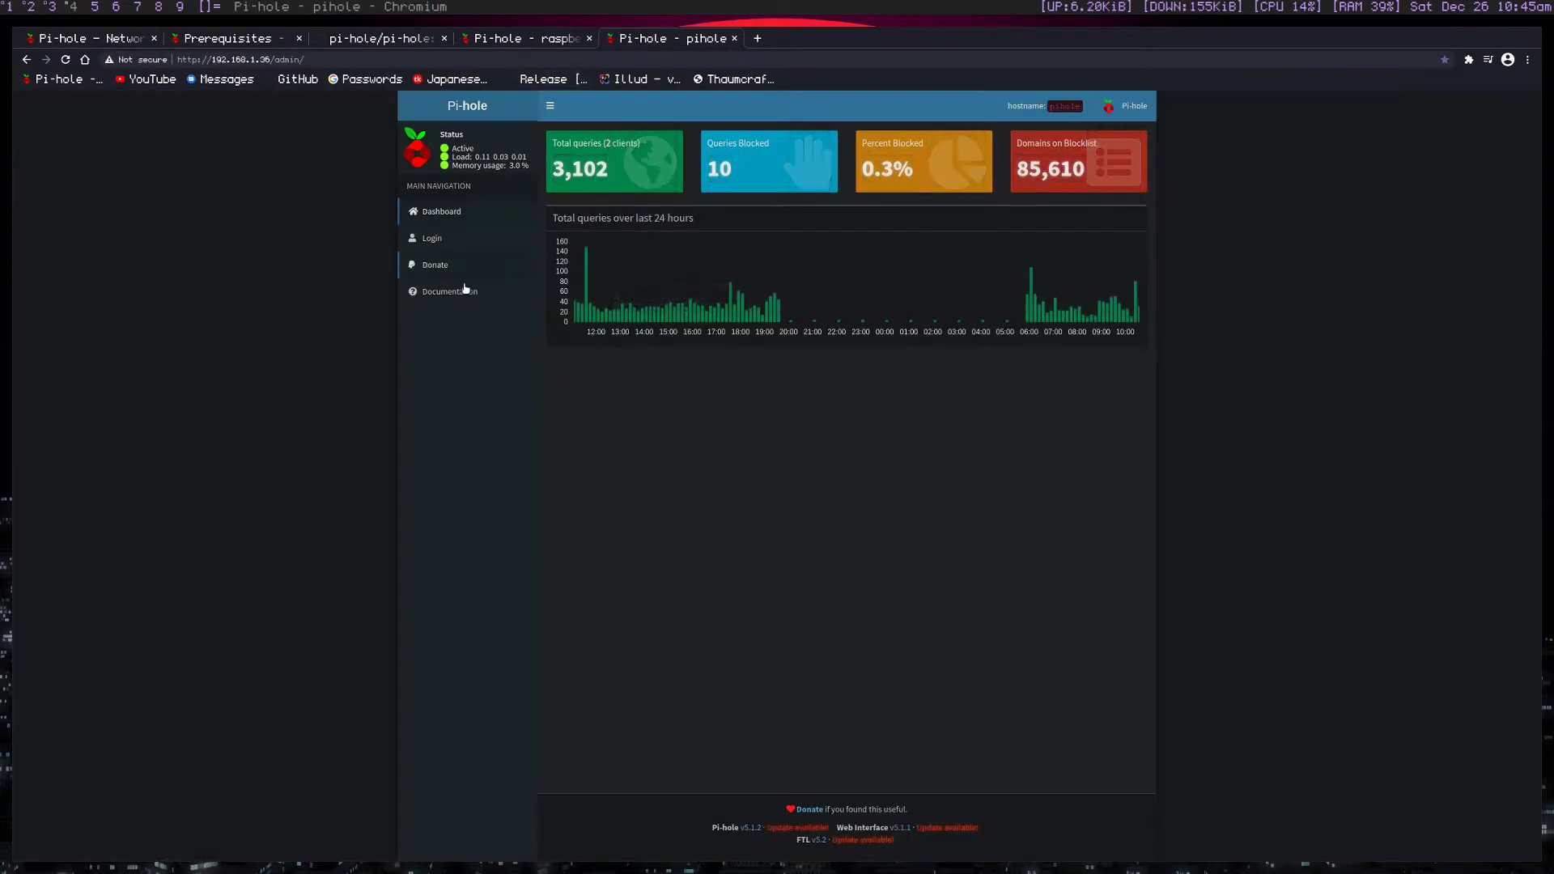
pyautogui.click(455, 239)
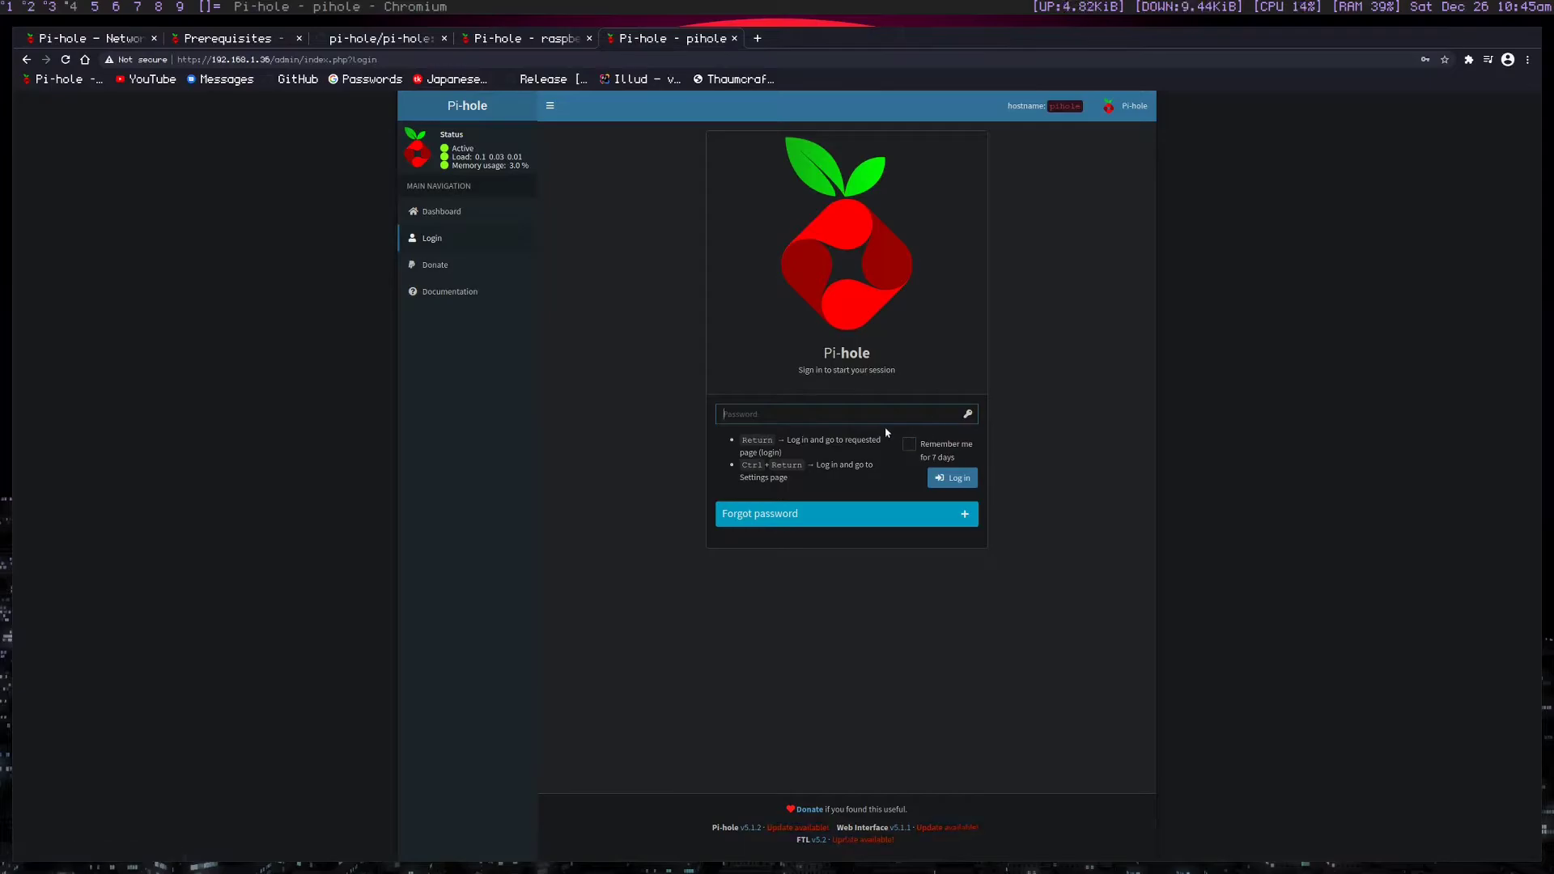
pyautogui.write('••••••••')
pyautogui.click(909, 444)
pyautogui.click(952, 478)
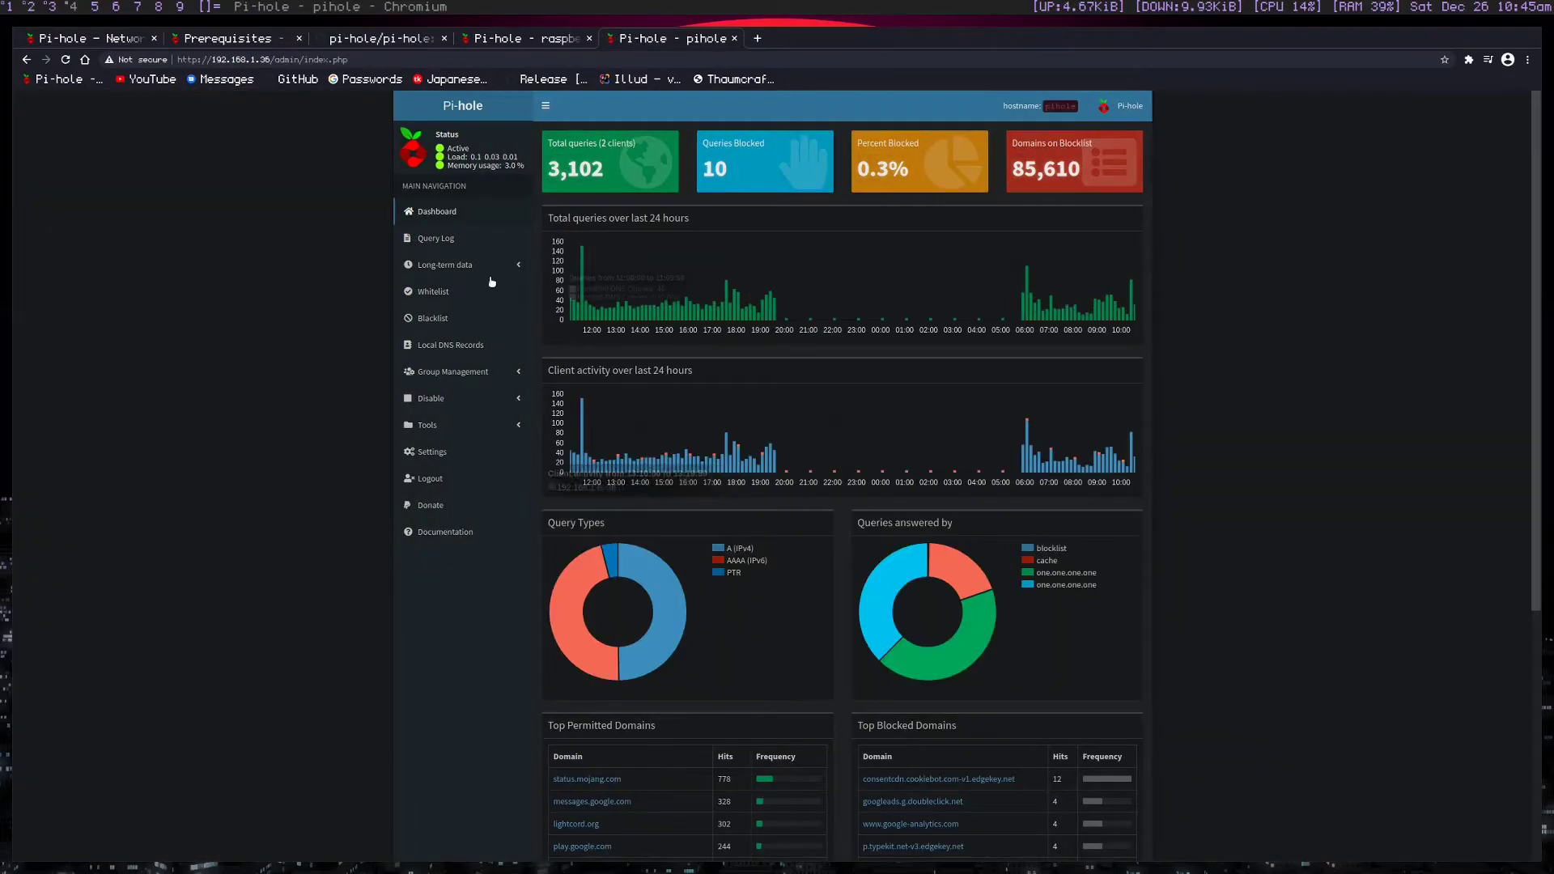
# Review the Query Log, picking out status.mojang.com, lightcord.org, raw.githubusercontent.com and sessionserver.mojang.com.
pyautogui.click(430, 243)
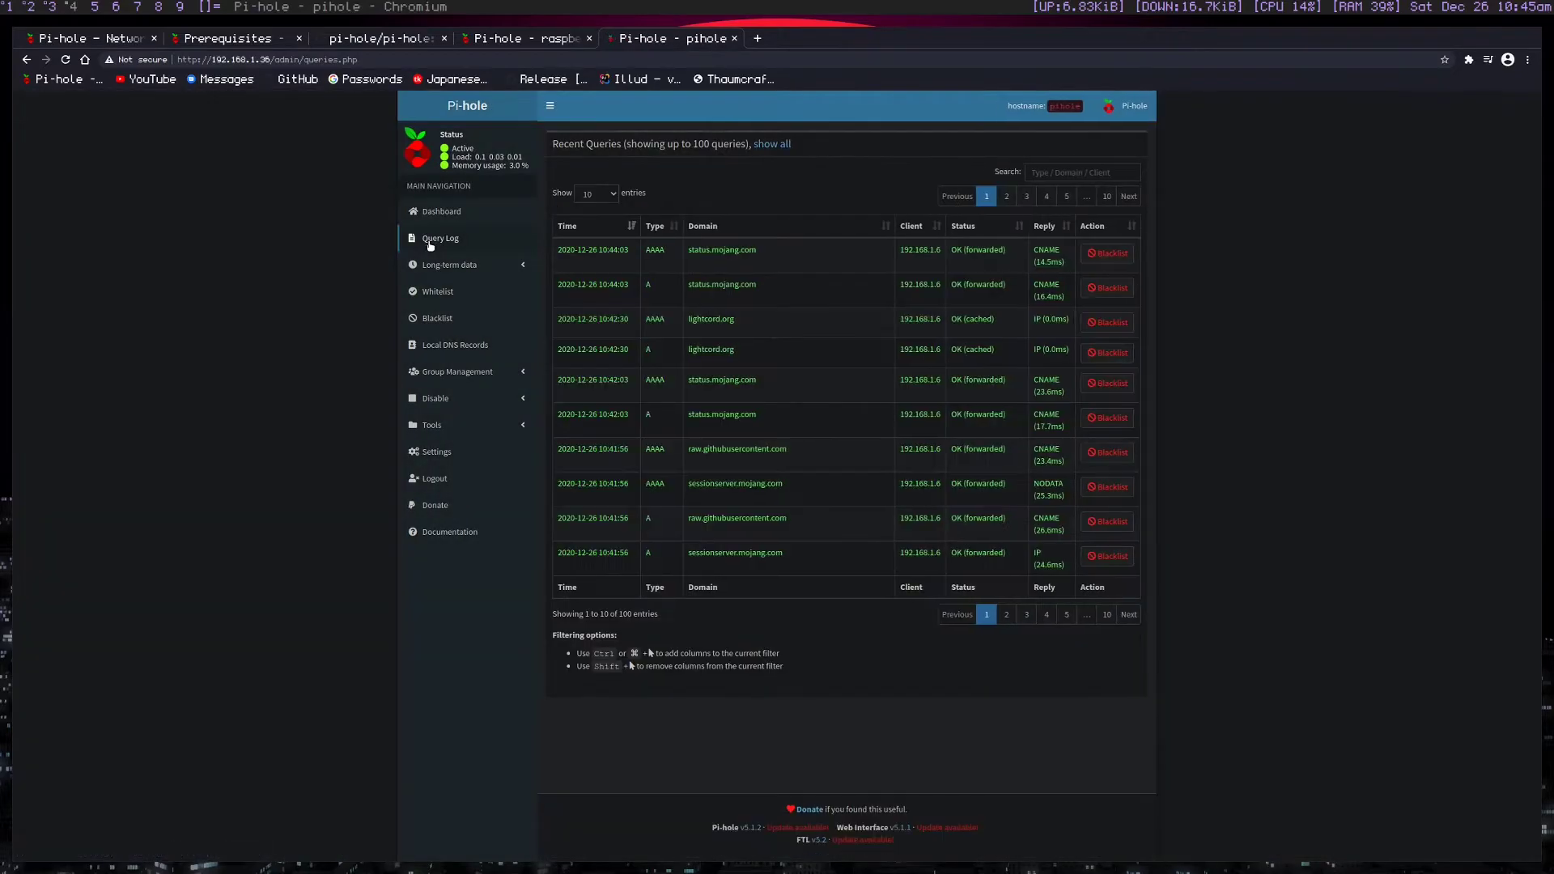
pyautogui.doubleClick(724, 251)
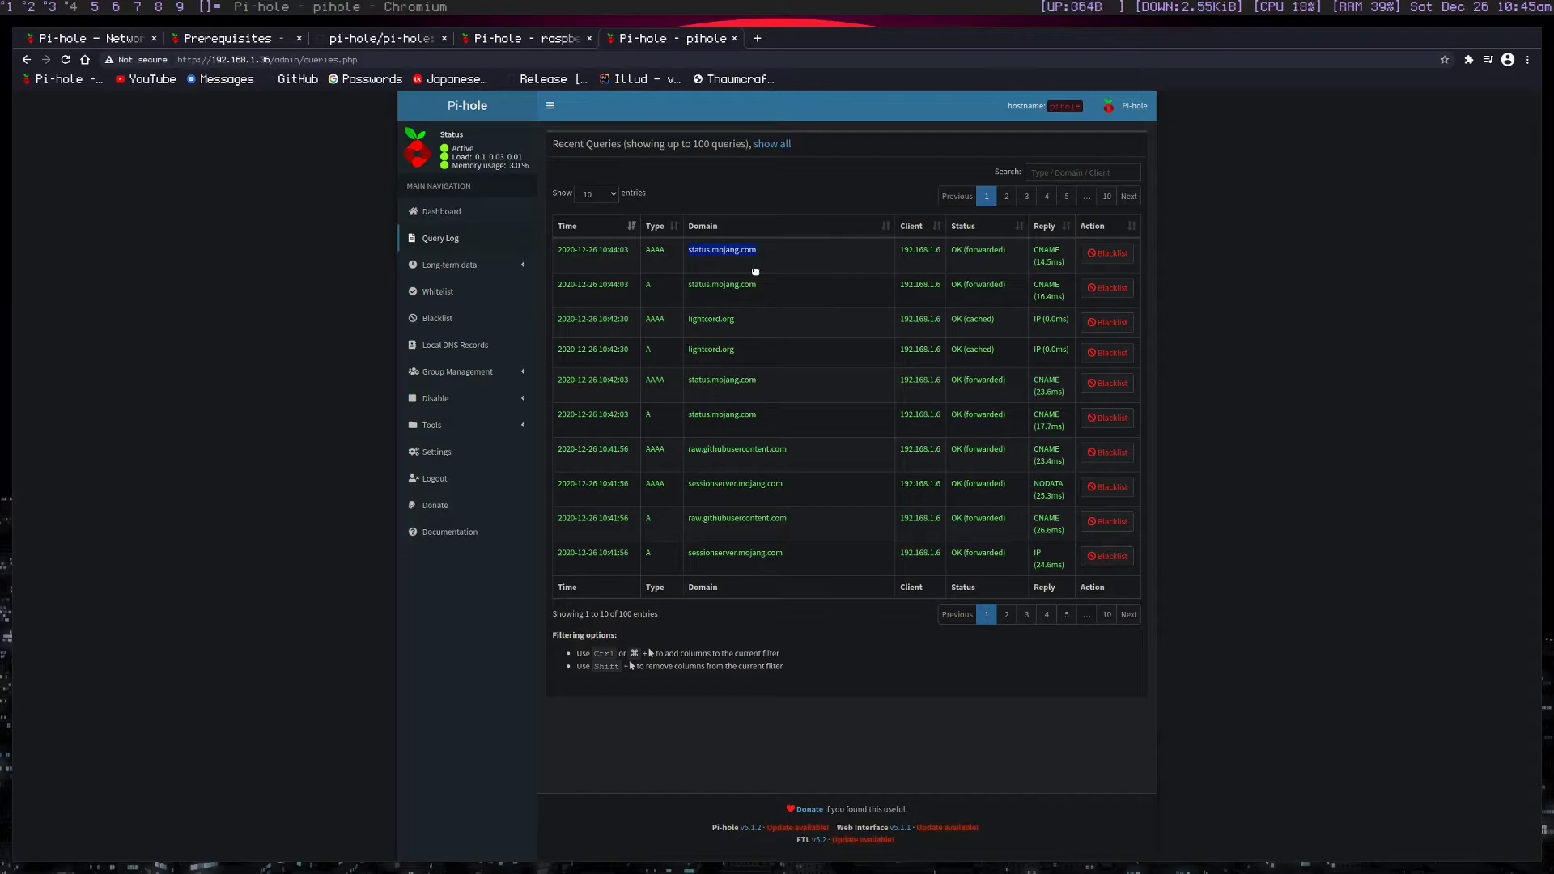
pyautogui.click(777, 207)
pyautogui.moveTo(769, 253); pyautogui.dragTo(684, 258)
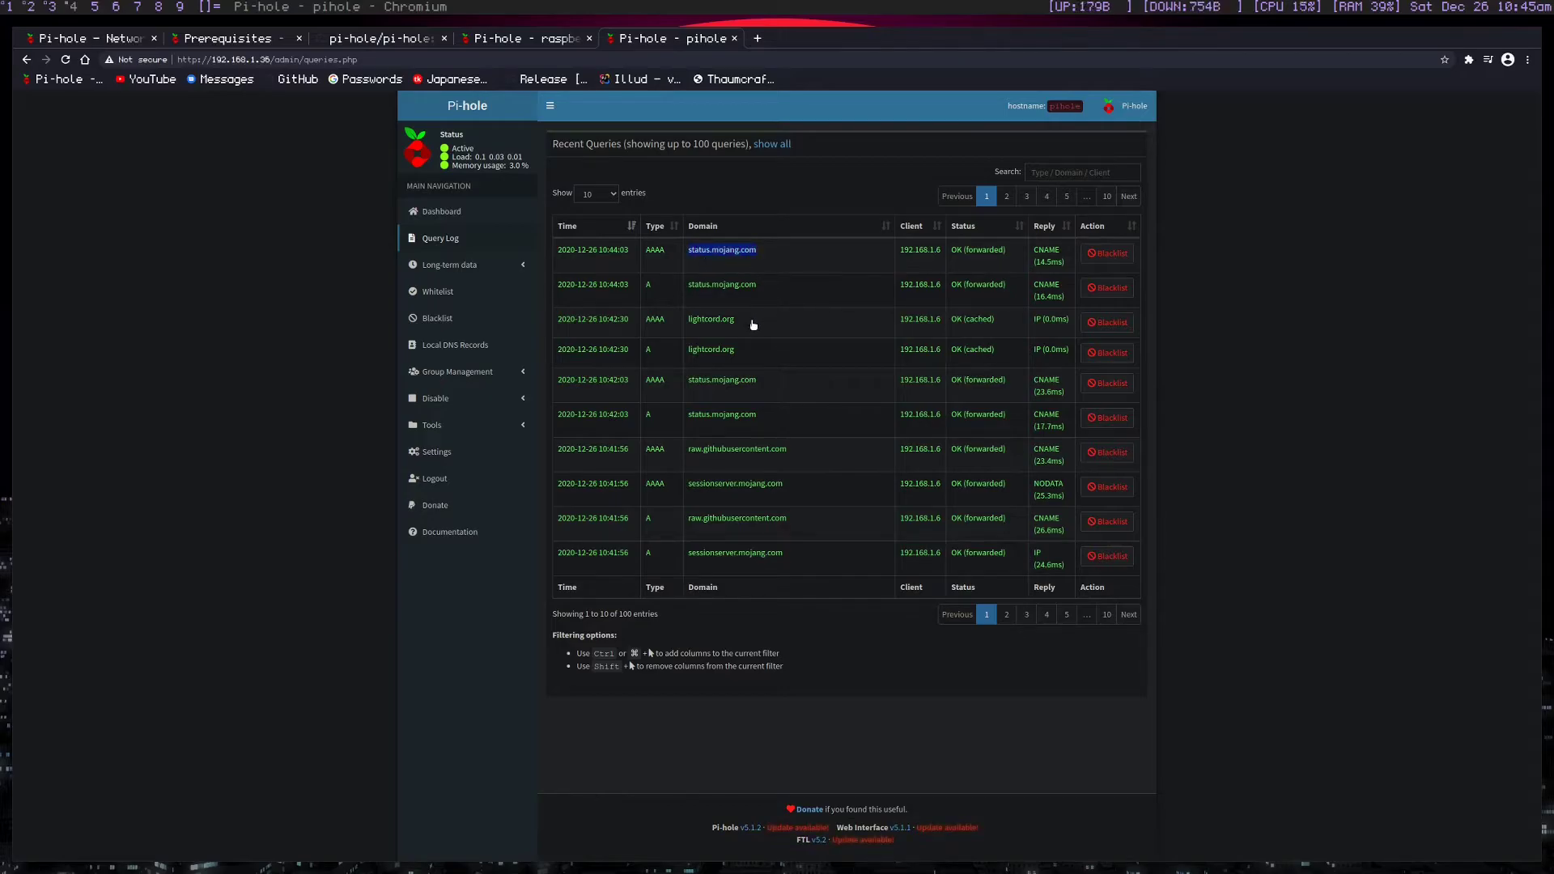
pyautogui.moveTo(761, 321); pyautogui.dragTo(662, 324)
pyautogui.moveTo(806, 458); pyautogui.dragTo(688, 456)
pyautogui.moveTo(800, 489); pyautogui.dragTo(686, 487)
pyautogui.moveTo(802, 533); pyautogui.dragTo(688, 556)
pyautogui.click(833, 633)
# Open Group Management > Domains with the page zoomed to 150%.
pyautogui.click(465, 379)
pyautogui.hotkey('ctrl', '+')
pyautogui.hotkey('ctrl', '+')
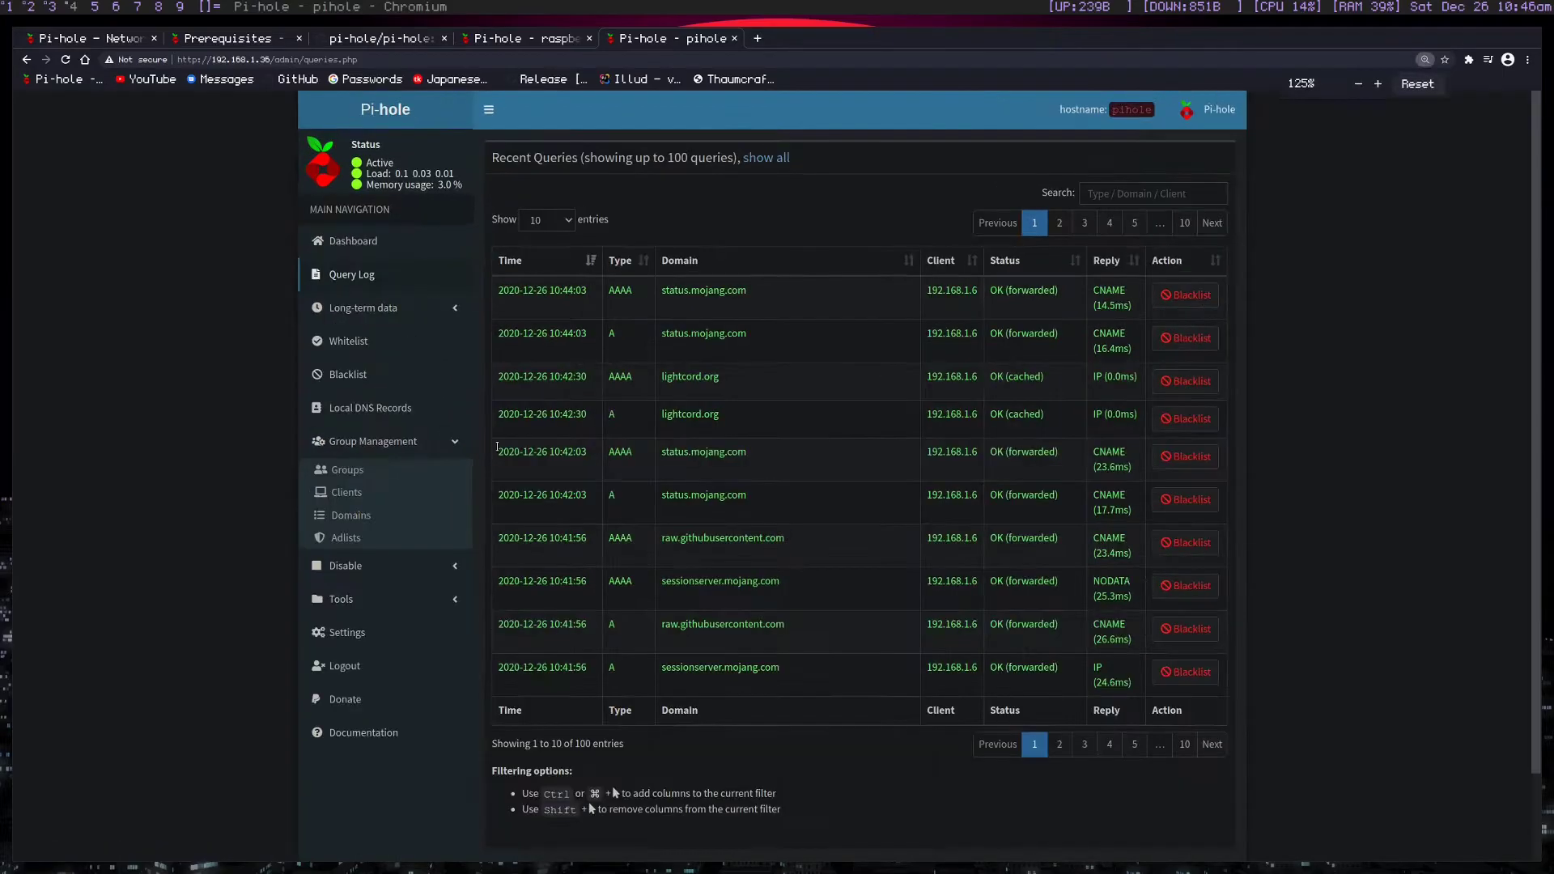
pyautogui.click(349, 514)
pyautogui.hotkey('ctrl', '+')
pyautogui.scroll(-3, 628, 364)
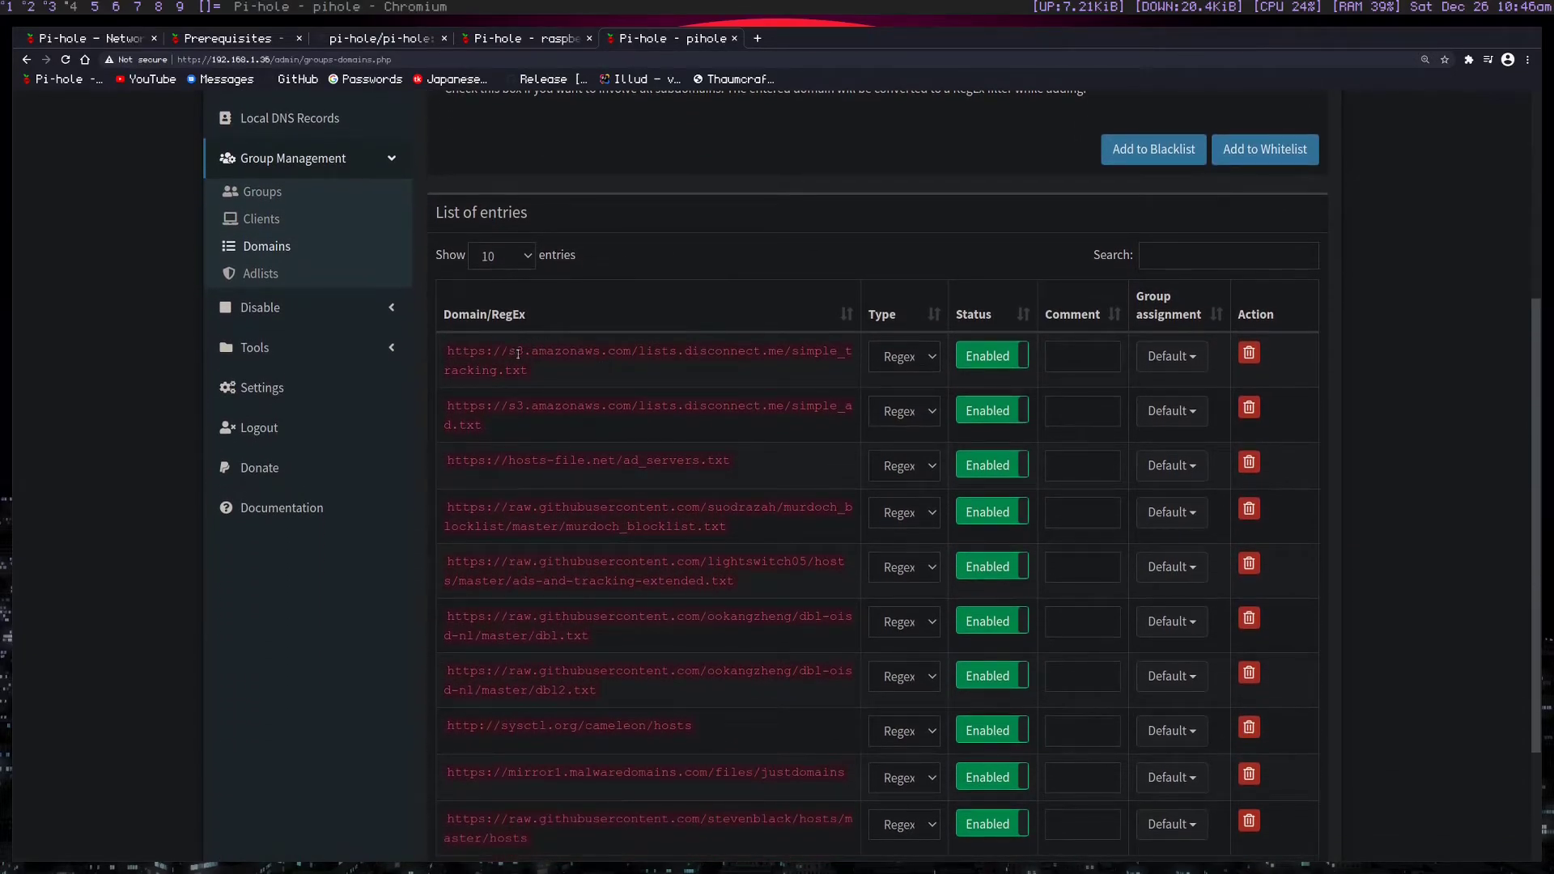
pyautogui.moveTo(518, 354); pyautogui.dragTo(668, 567)
pyautogui.click(659, 469)
pyautogui.scroll(-1, 660, 470)
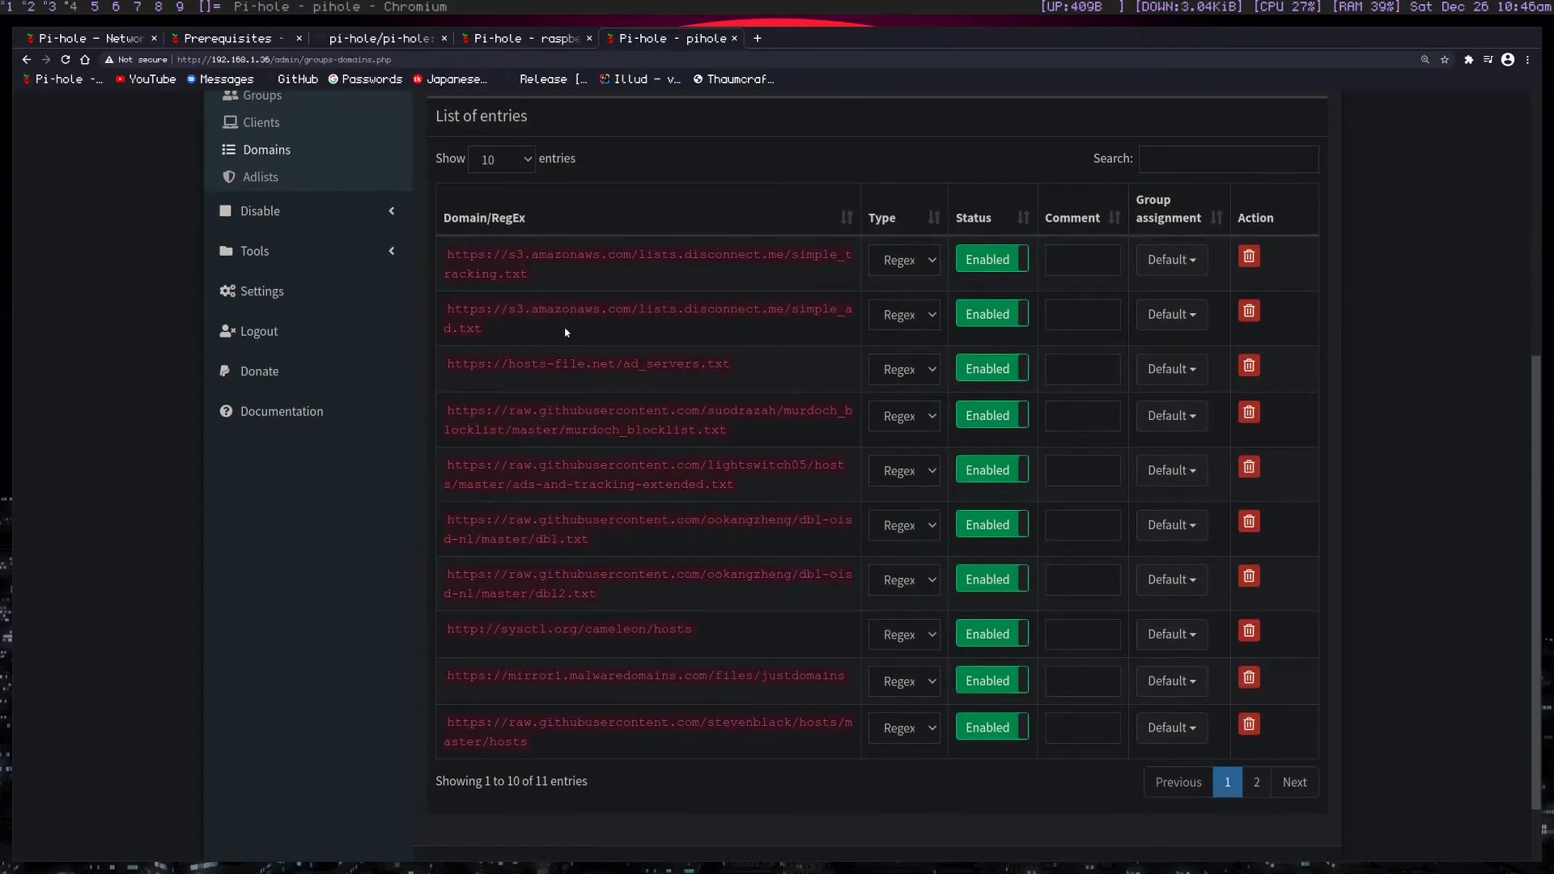
pyautogui.moveTo(602, 367); pyautogui.dragTo(732, 366)
pyautogui.click(623, 363)
pyautogui.moveTo(623, 363); pyautogui.dragTo(702, 363)
pyautogui.click(655, 381)
pyautogui.scroll(-2, 648, 372)
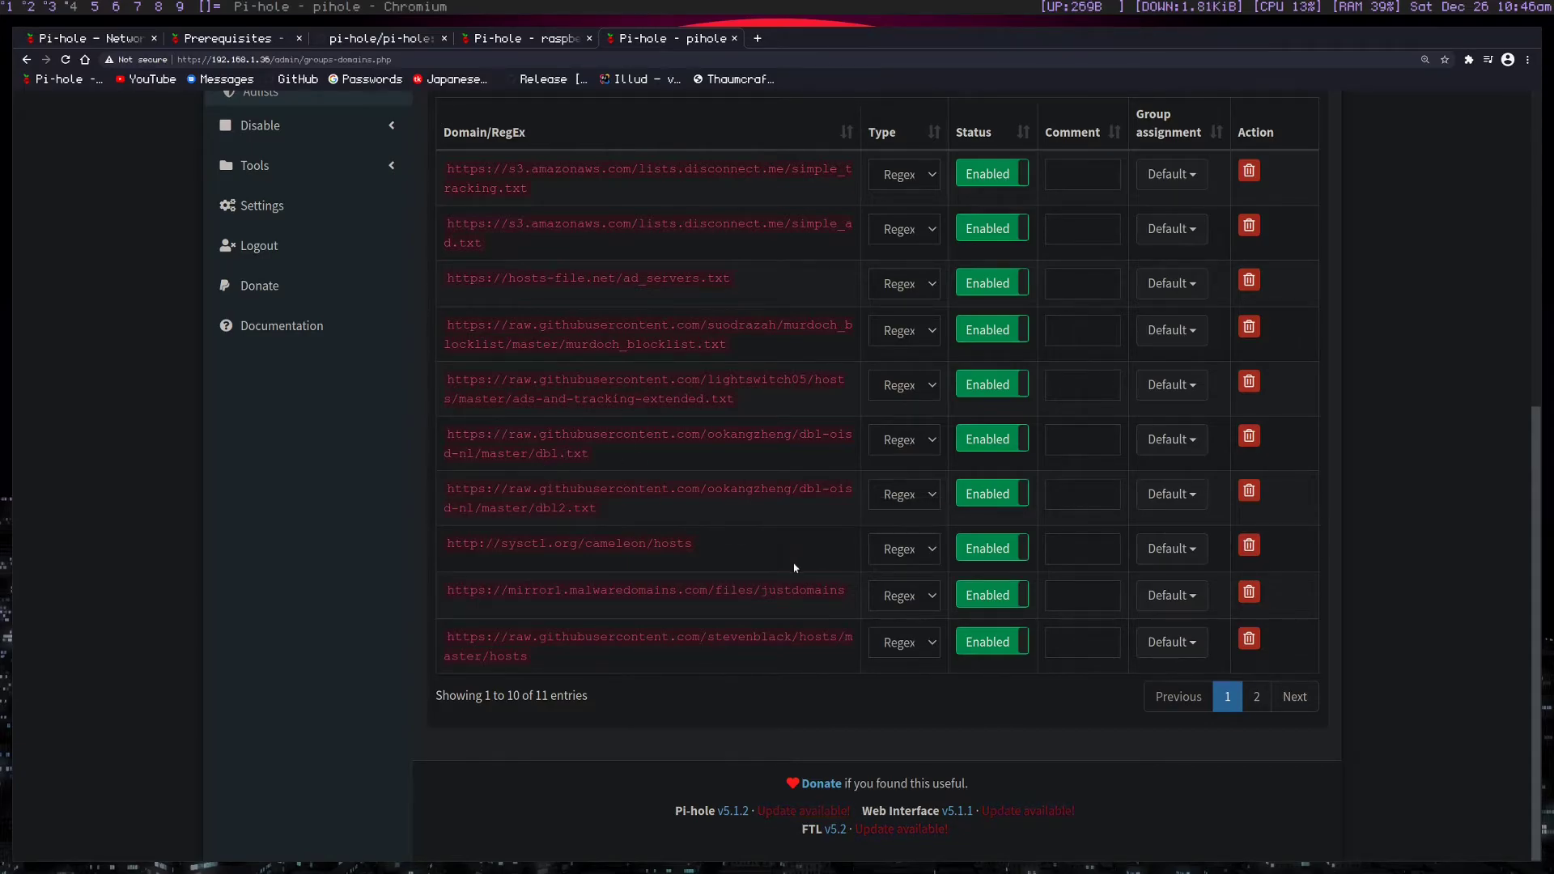
pyautogui.hotkey('ctrl', '+')
pyautogui.hotkey('ctrl', '+')
pyautogui.hotkey('ctrl', '+')
pyautogui.hotkey('ctrl', '+')
pyautogui.hotkey('ctrl', '+')
pyautogui.hotkey('ctrl', '+')
pyautogui.hotkey('ctrl', '+')
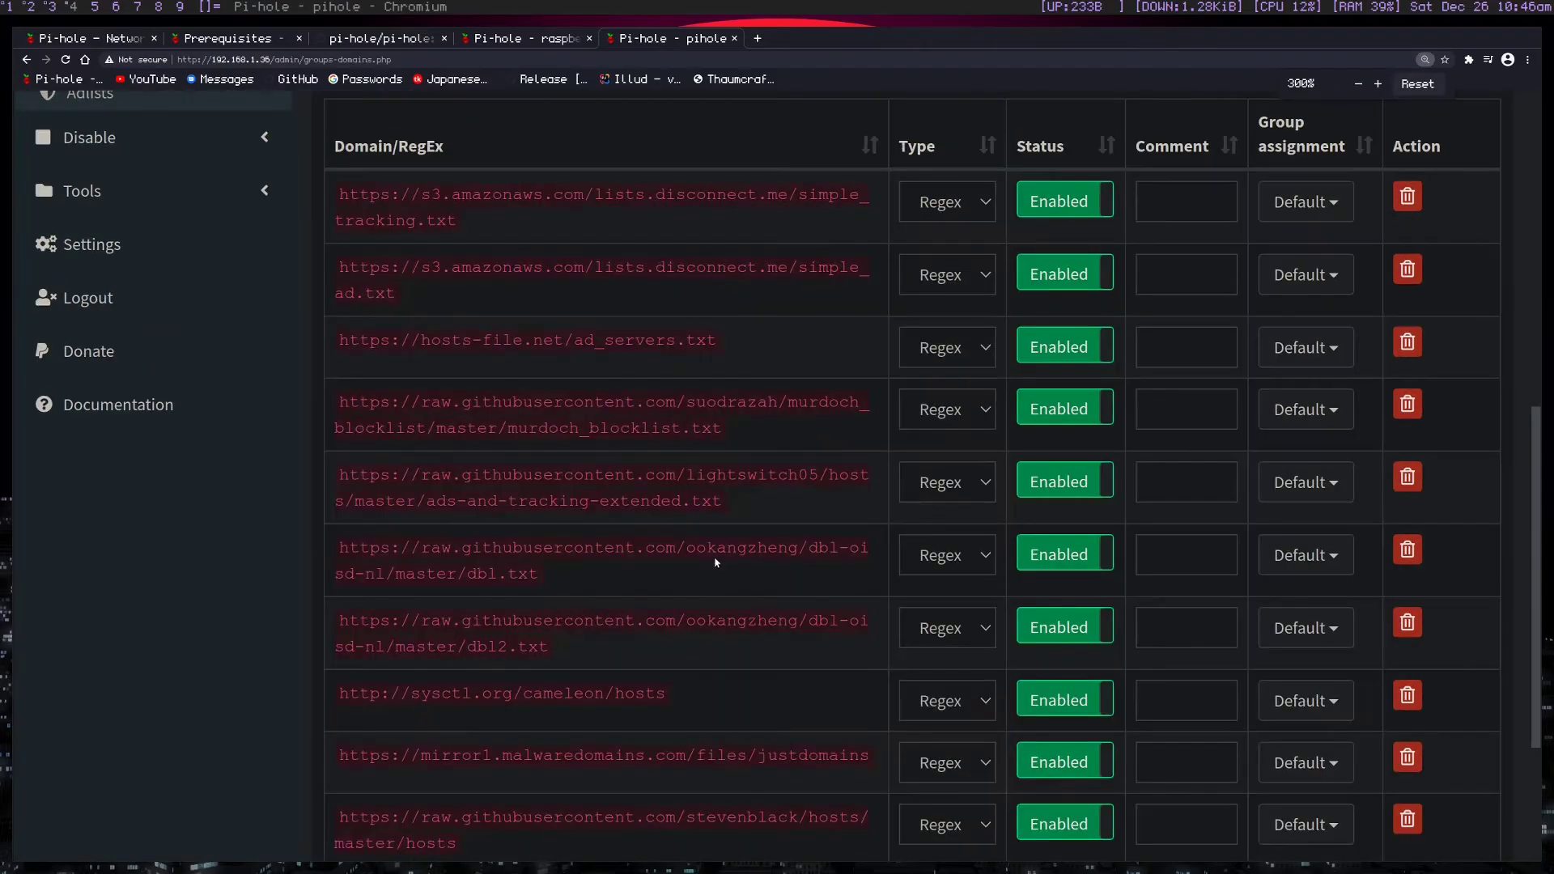
pyautogui.hotkey('ctrl', '-')
pyautogui.hotkey('ctrl', '-')
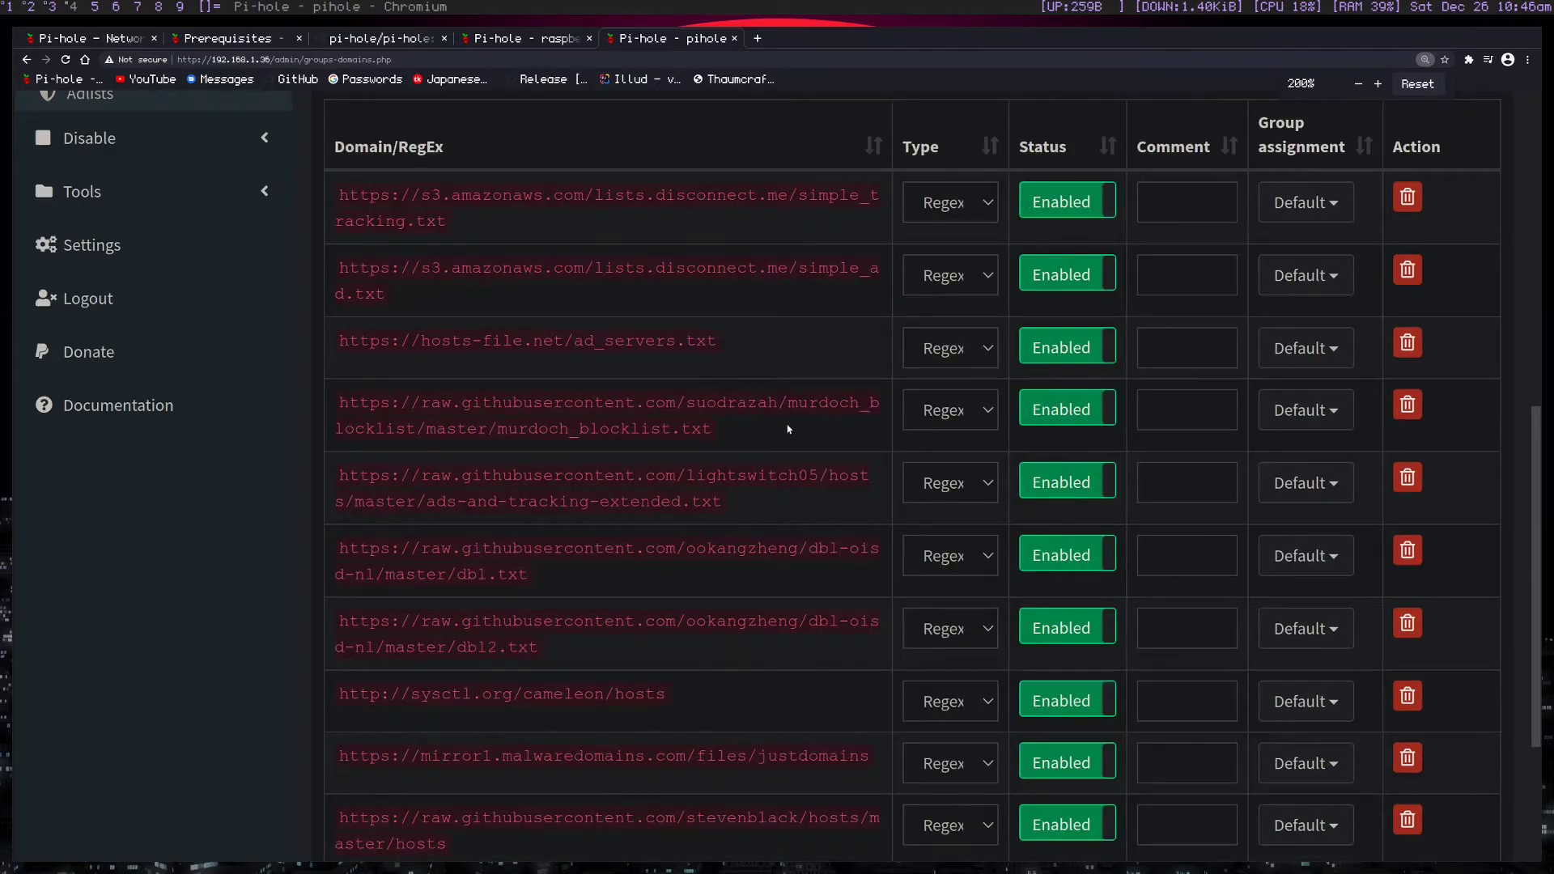
pyautogui.scroll(-1, 876, 354)
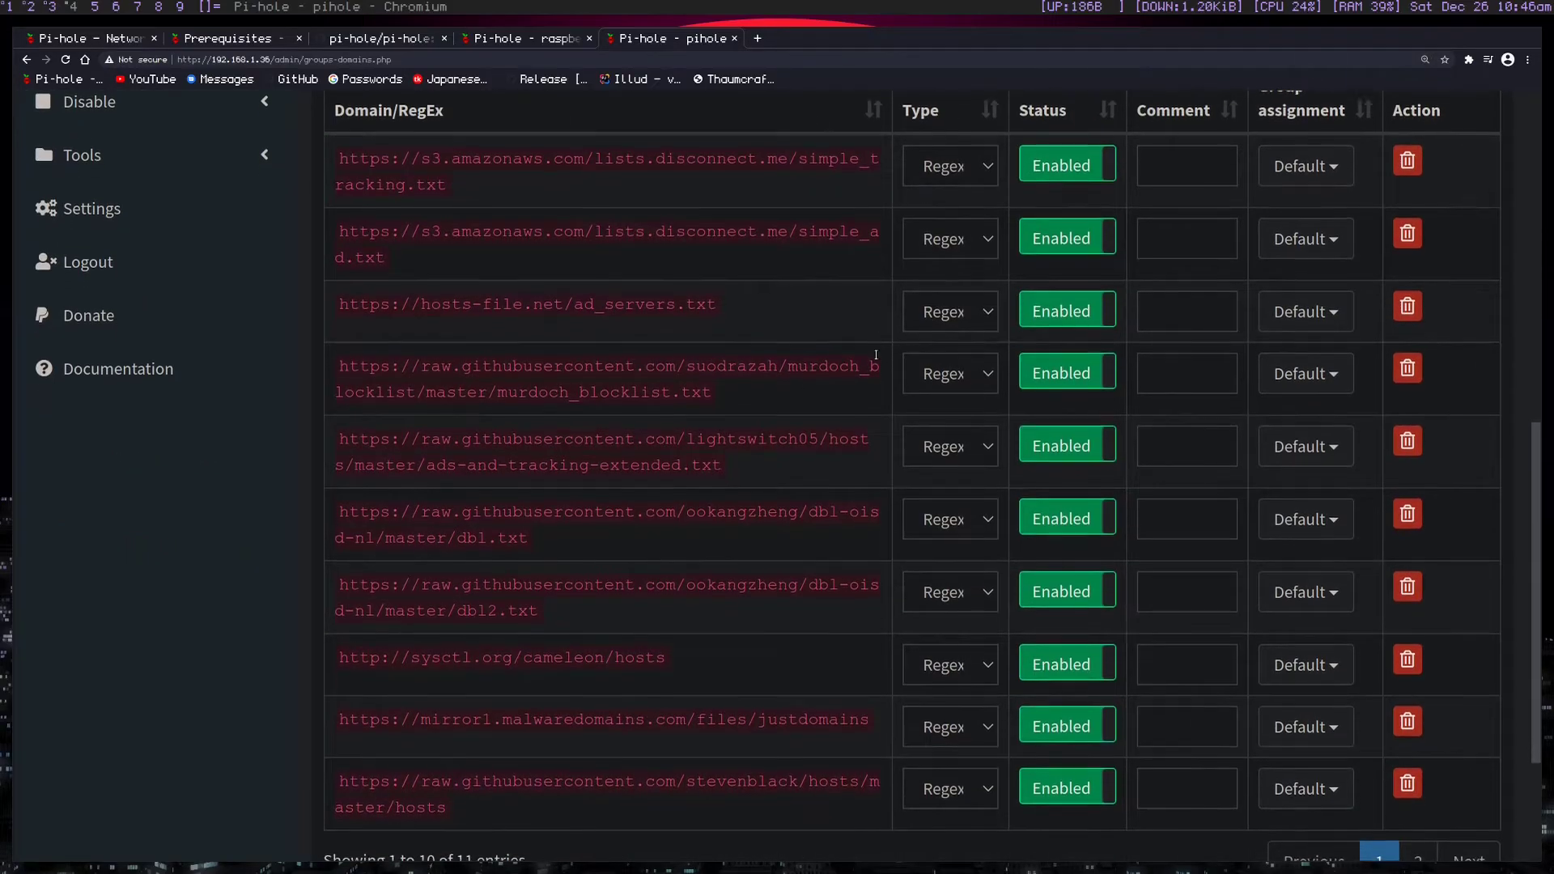
pyautogui.scroll(-1, 876, 354)
pyautogui.click(1419, 802)
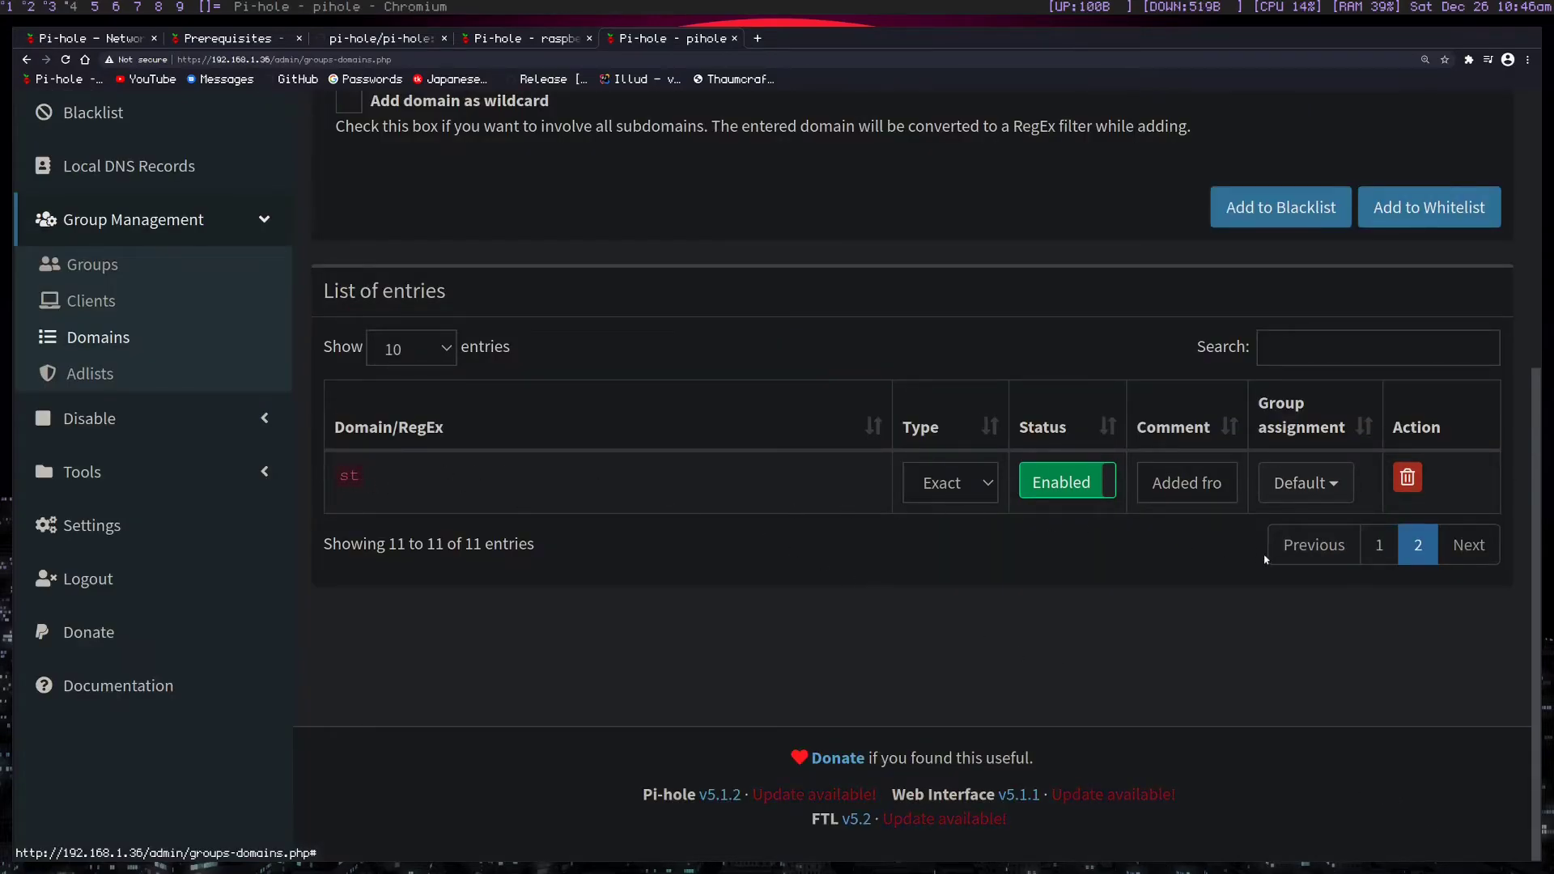
pyautogui.hotkey('ctrl', '-')
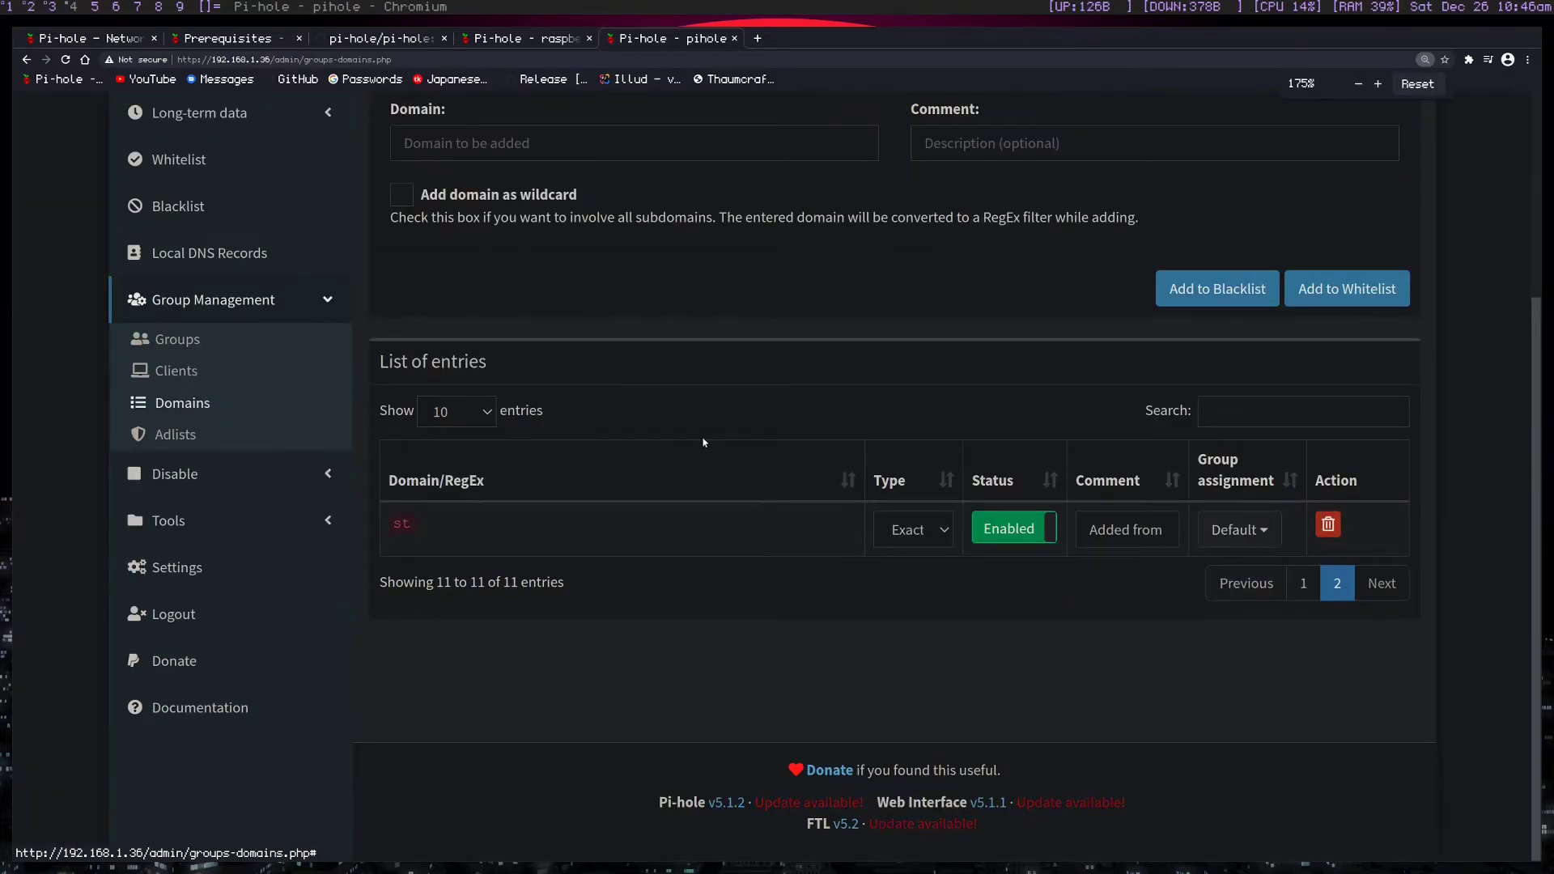
pyautogui.click(1234, 582)
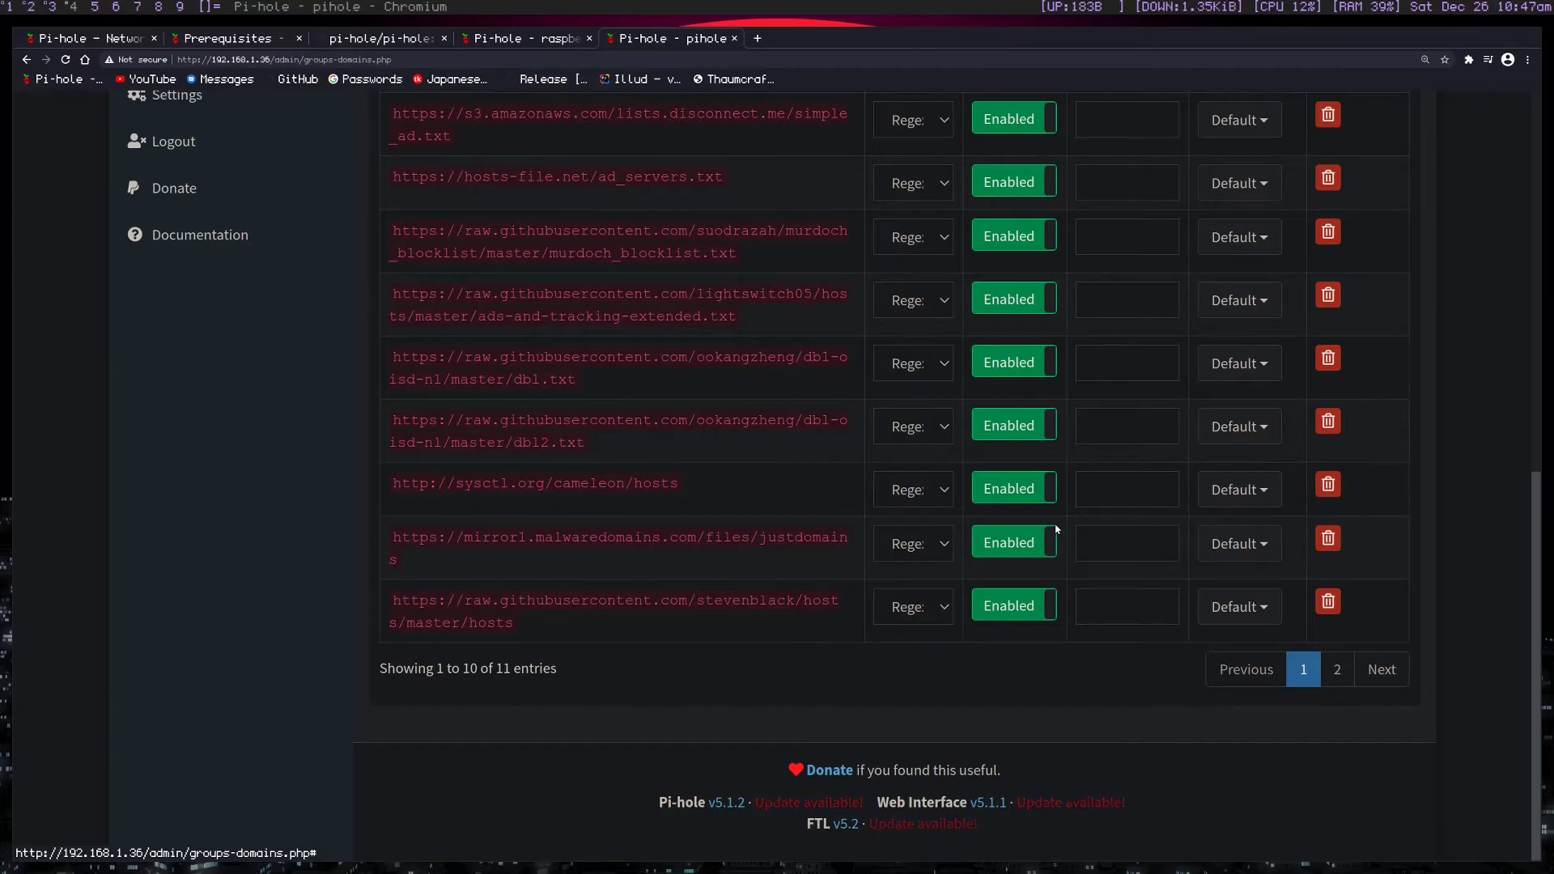
pyautogui.scroll(2, 539, 350)
pyautogui.scroll(1, 539, 350)
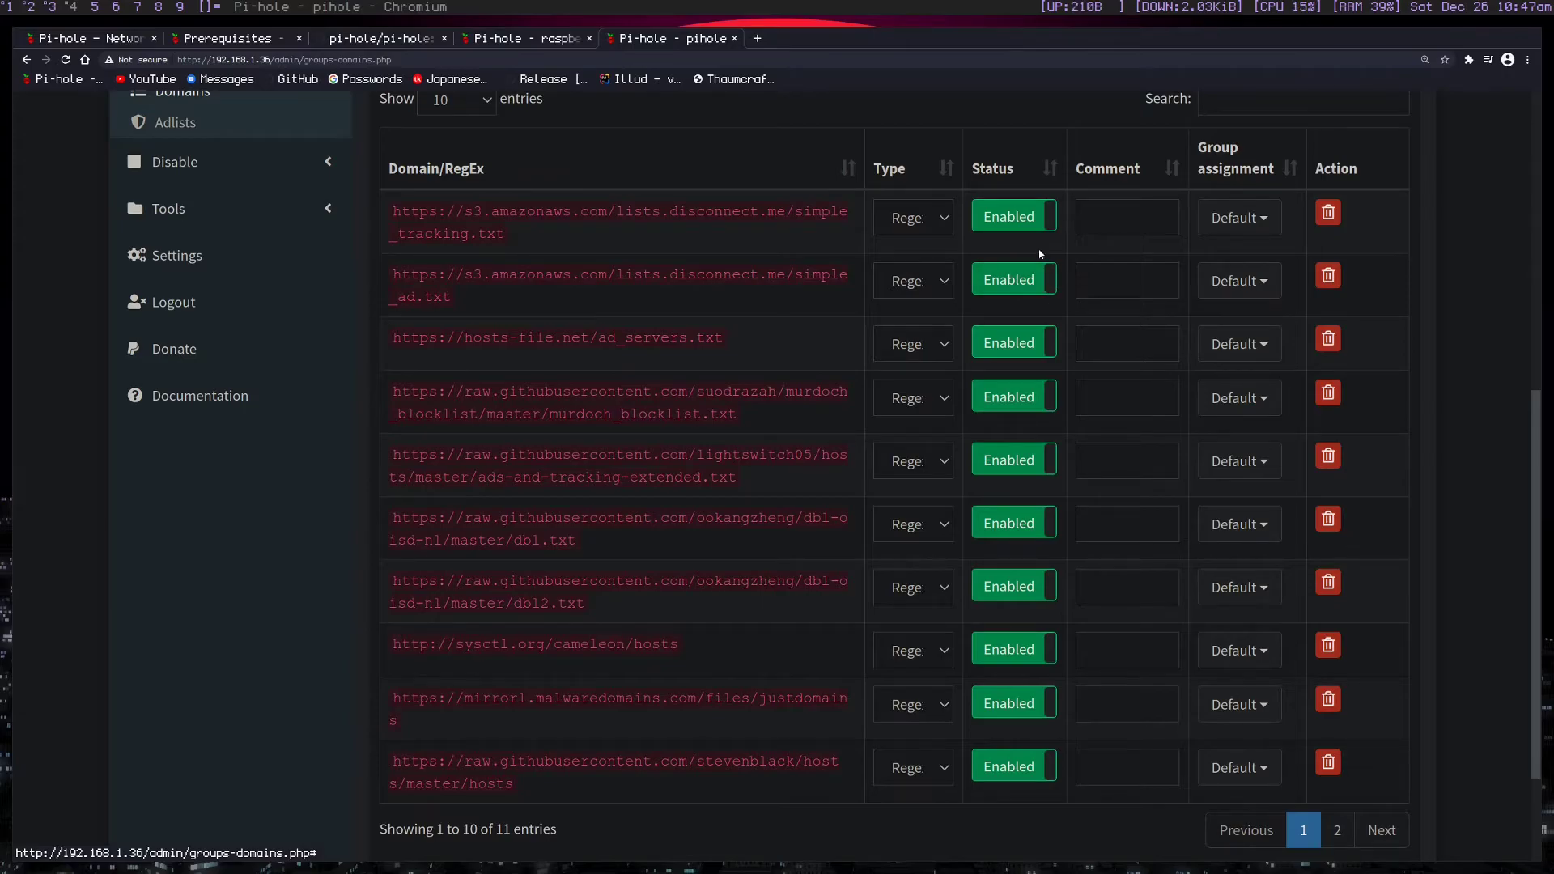
pyautogui.click(1469, 59)
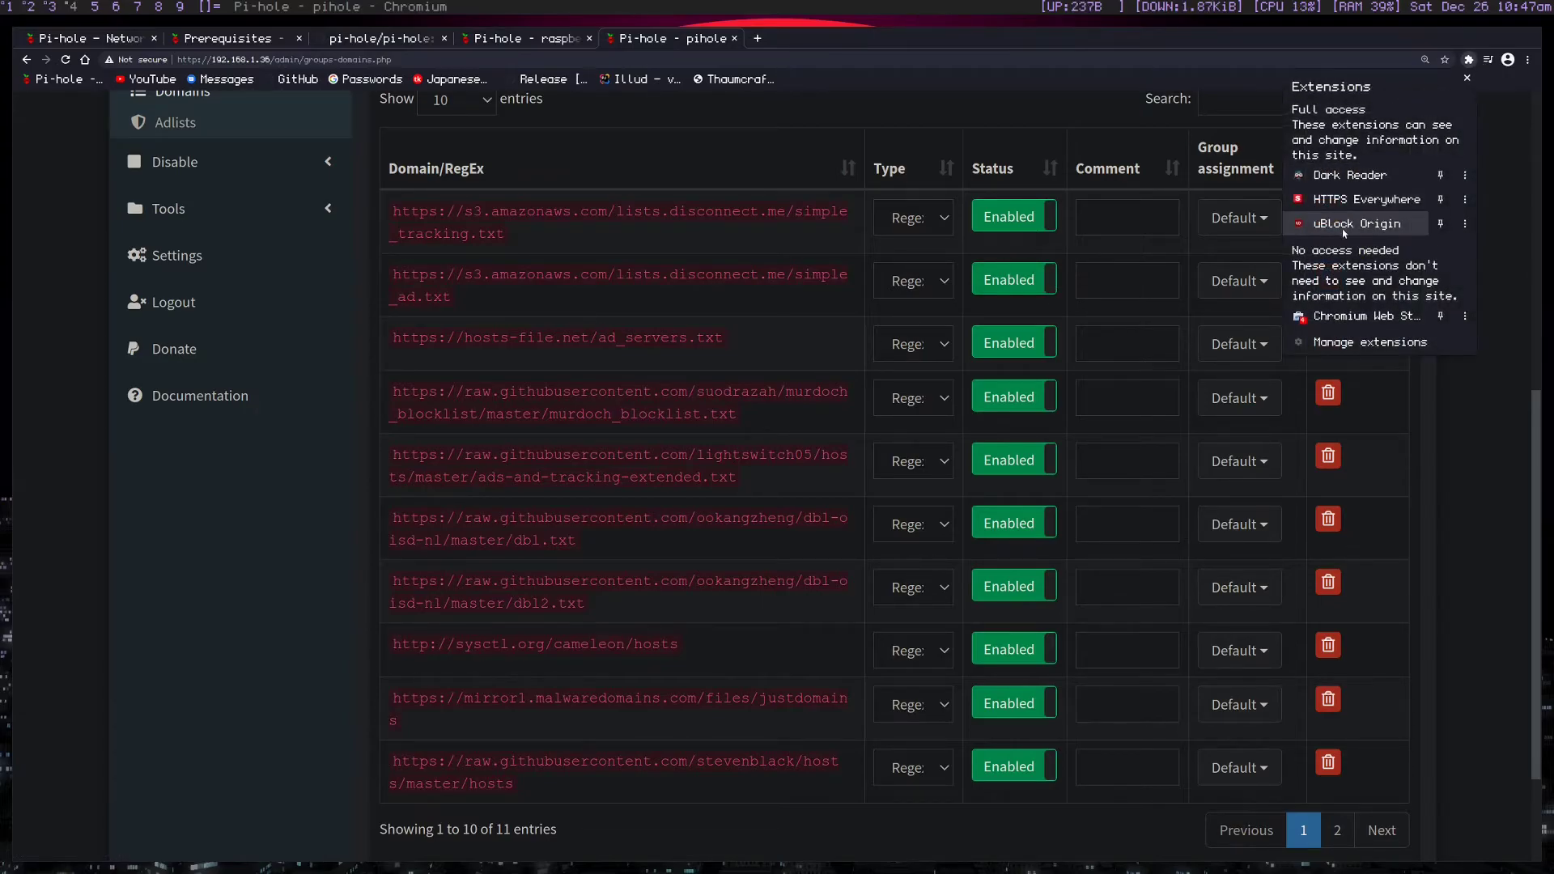
pyautogui.click(1267, 229)
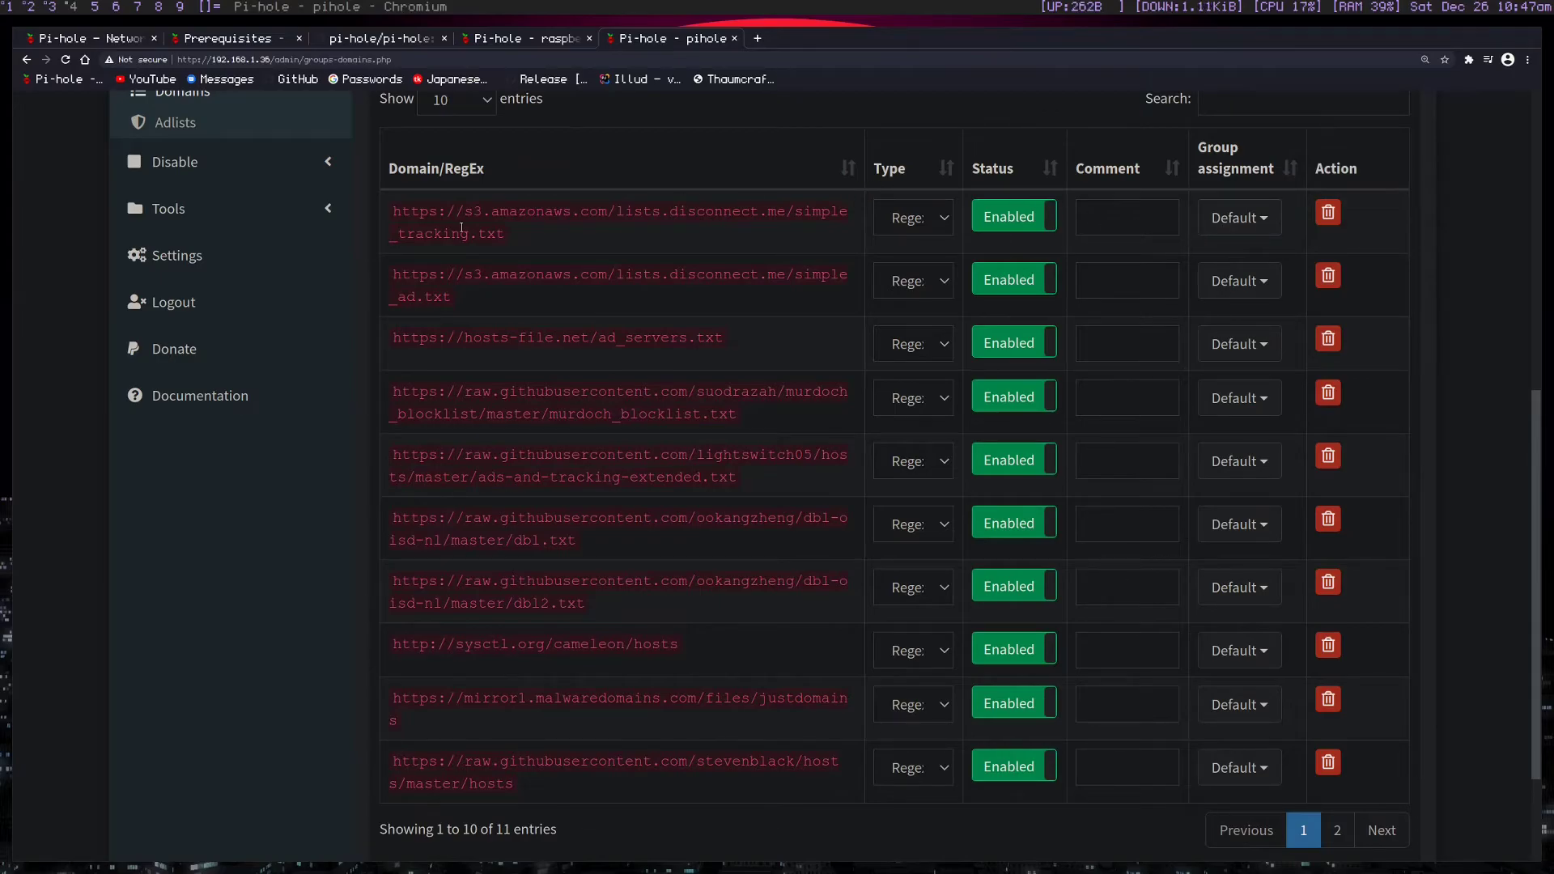
pyautogui.scroll(2, 215, 261)
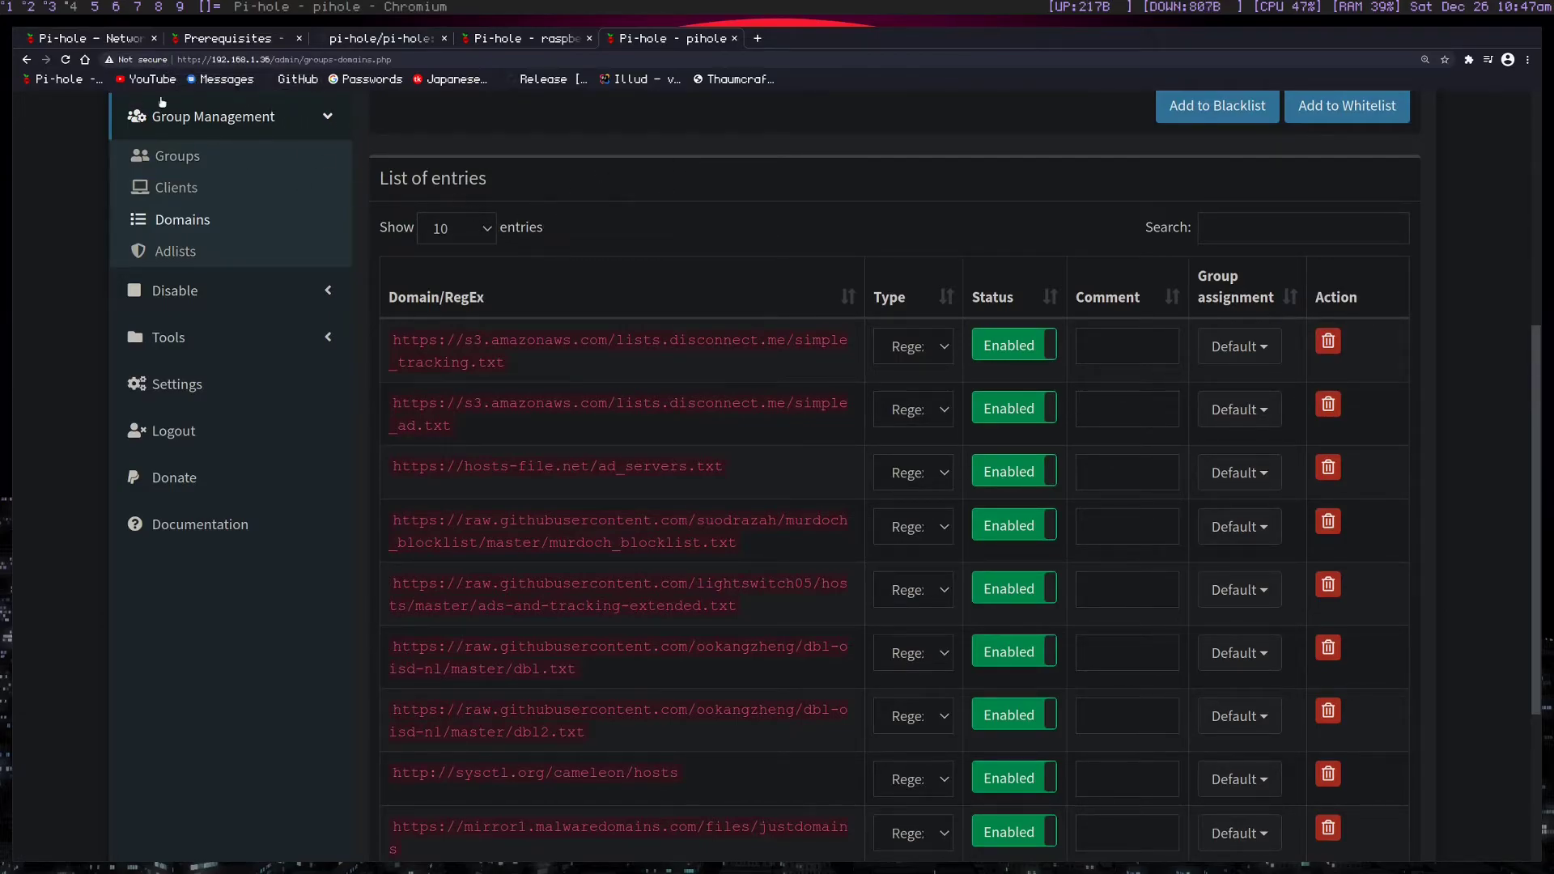
# In a new terminal, open /etc/resolv.conf as root with doas nvim.
pyautogui.press('super+shift+c')
pyautogui.press('super+shift+Return')
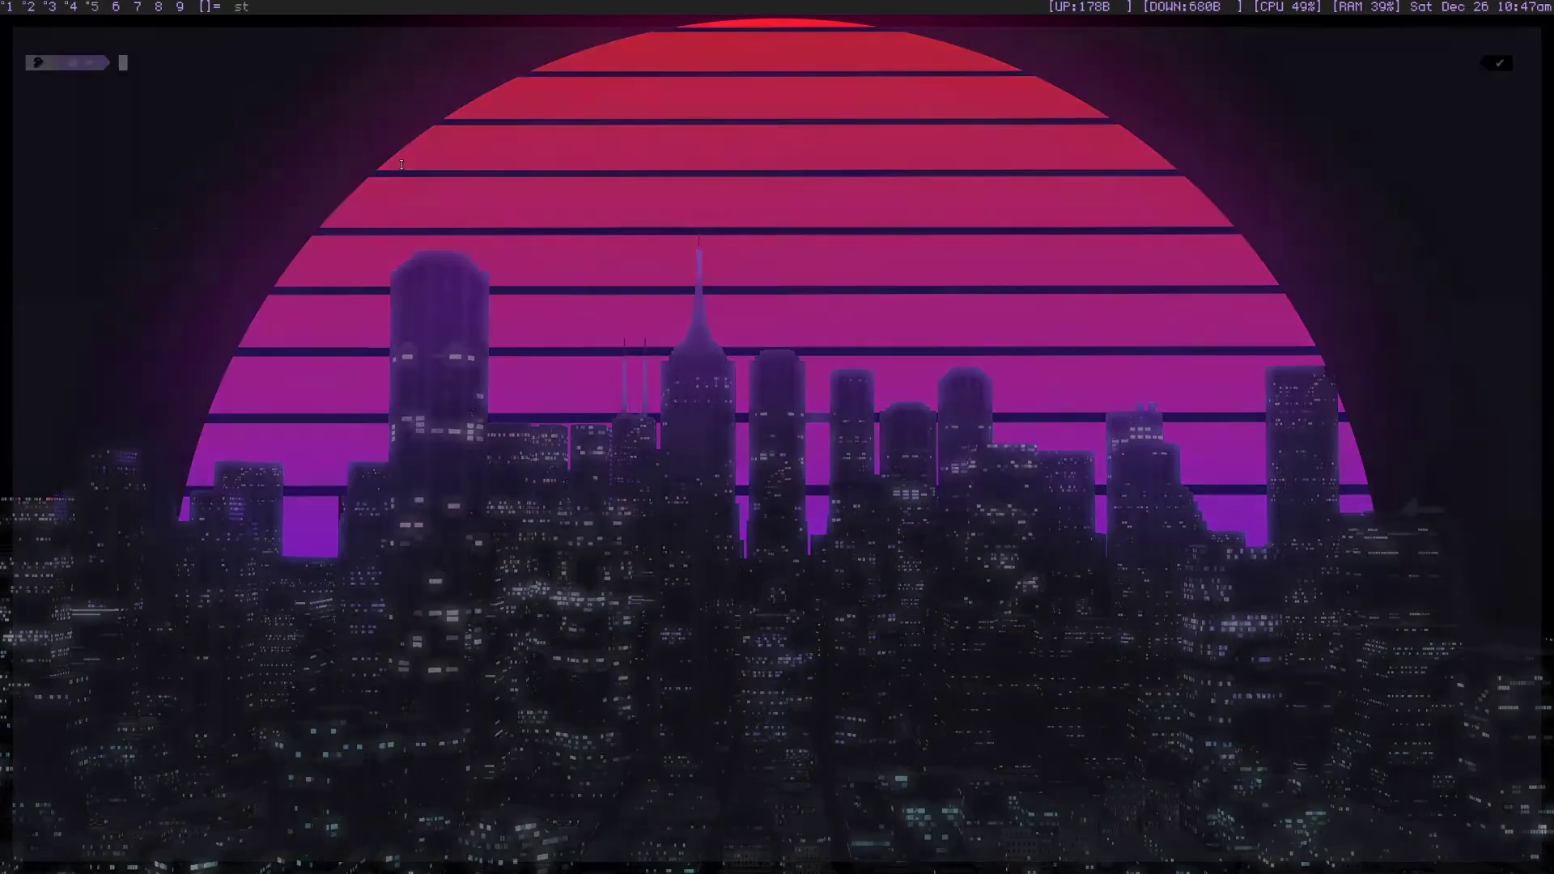
pyautogui.write('doas nvim /etc/')
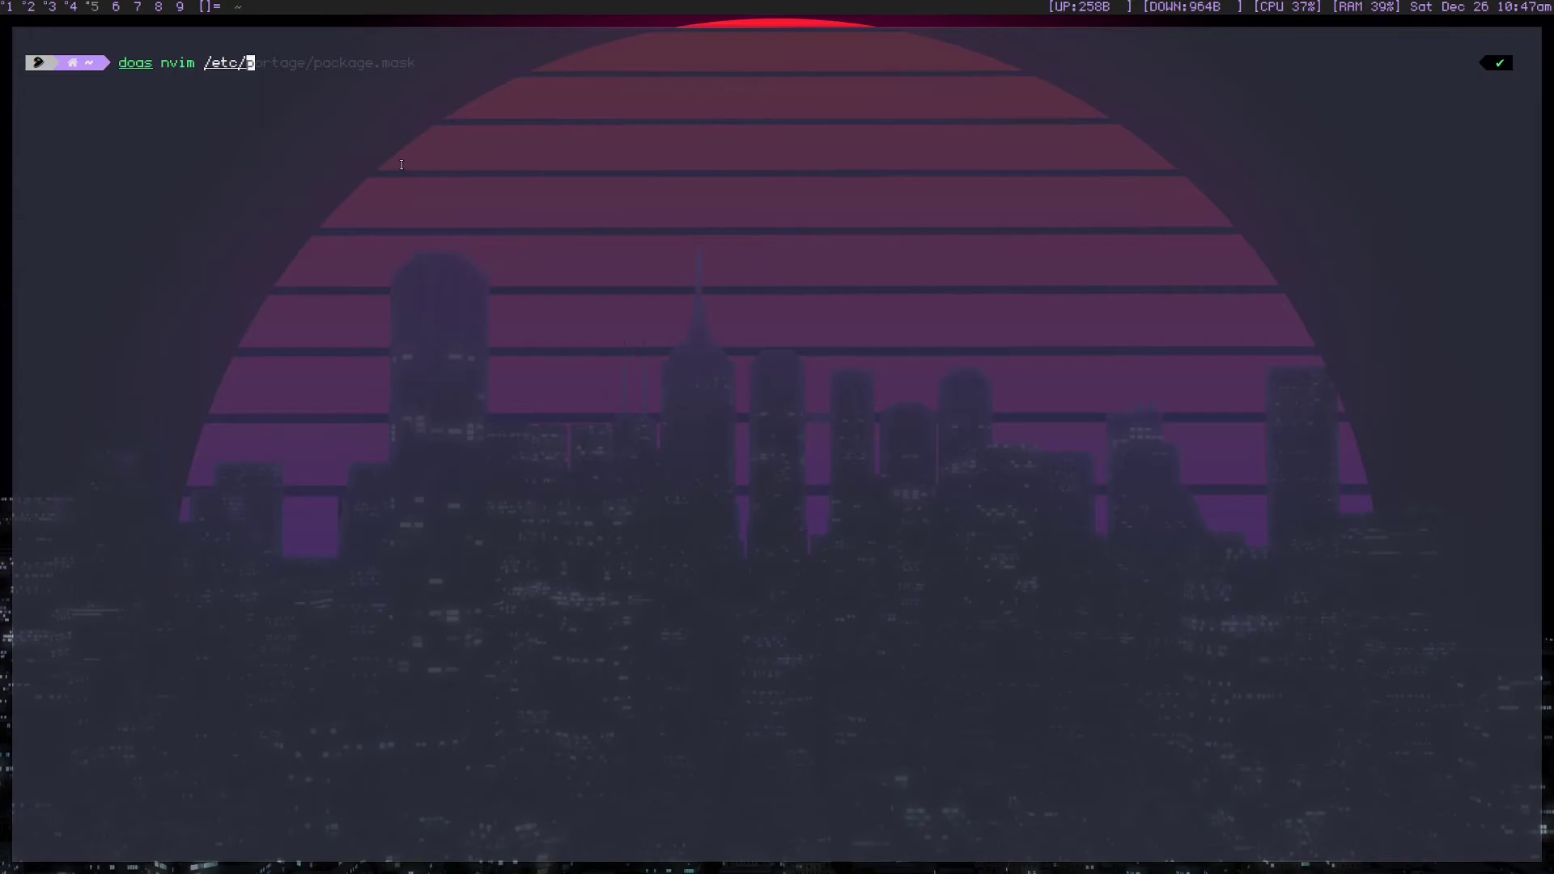
pyautogui.write('resolv.conf')
pyautogui.press('Return')
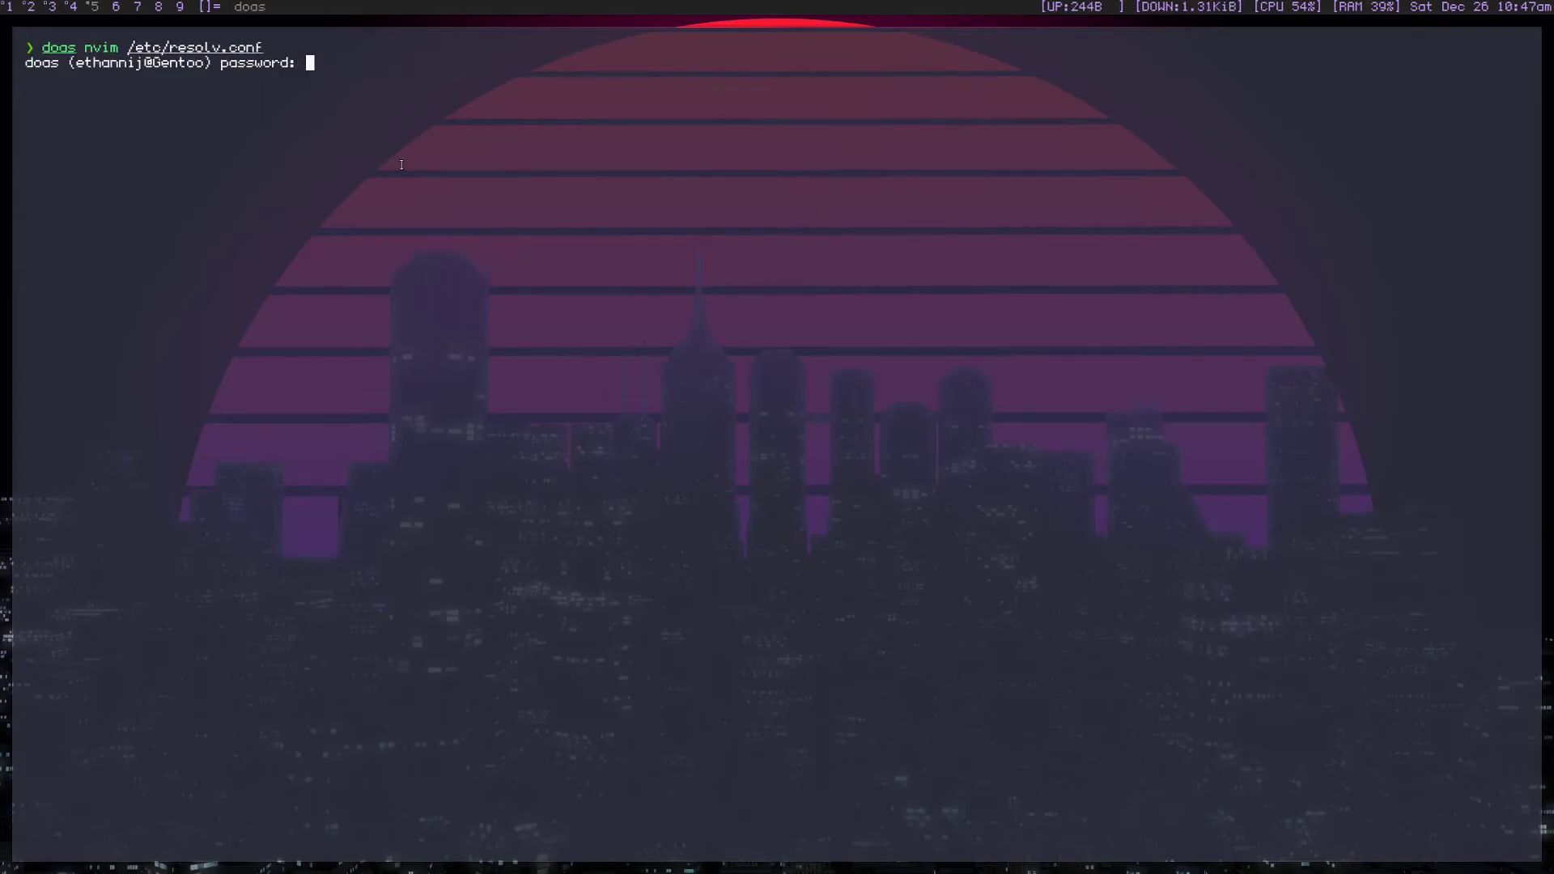
pyautogui.press('Return')
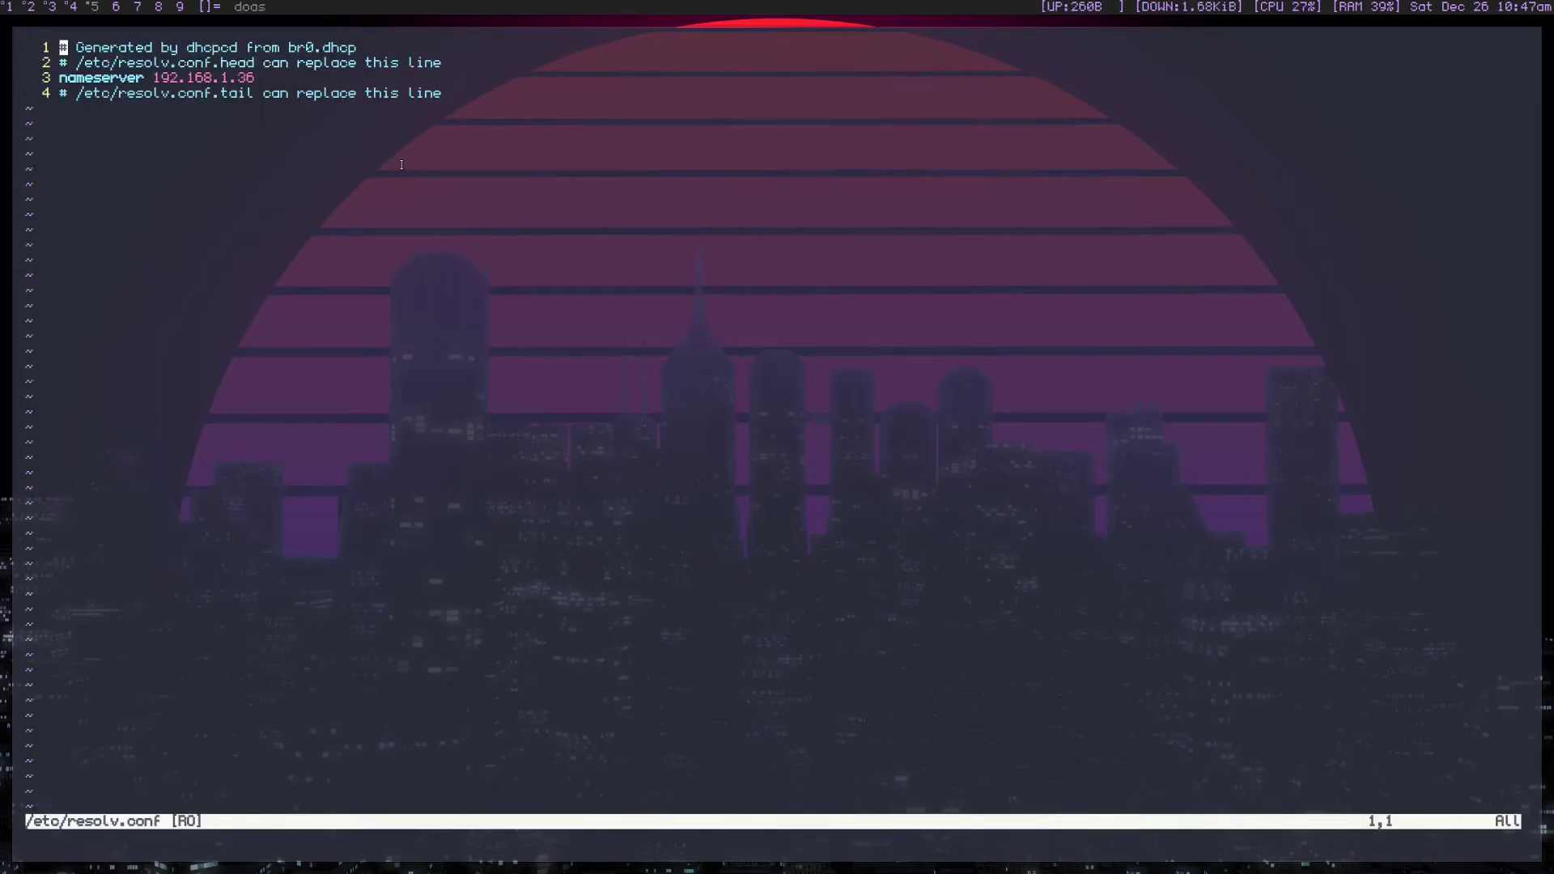
# Enlarge the terminal font and highlight the nameserver address 192.168.1.36.
pyautogui.hotkey('ctrl', 'shift', 'pageup')
pyautogui.hotkey('ctrl', 'shift', 'pageup')
pyautogui.hotkey('ctrl', 'shift', 'pageup')
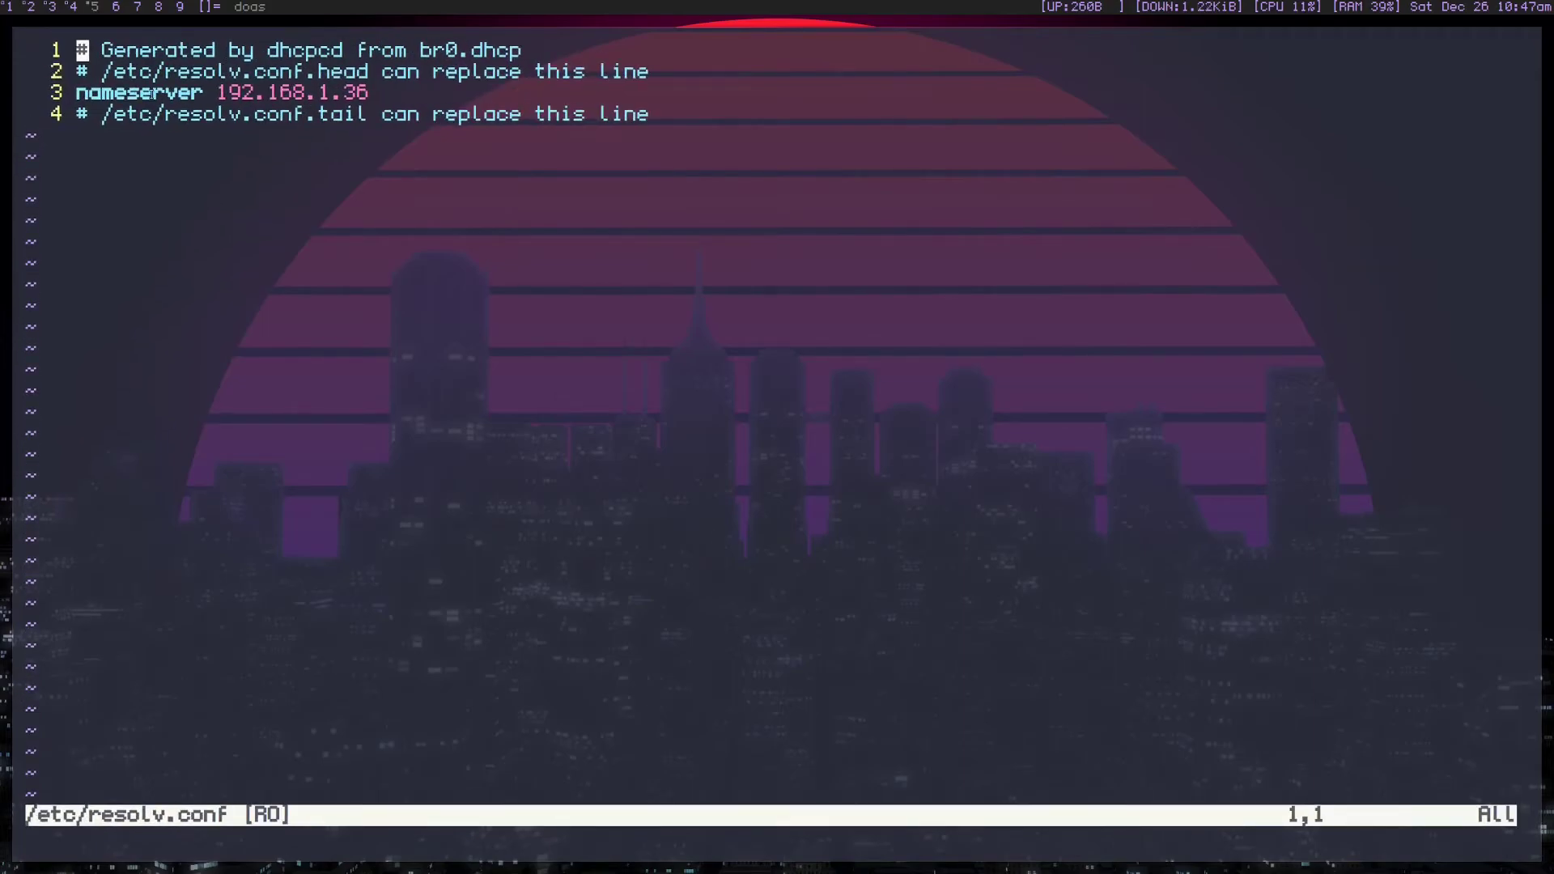
pyautogui.moveTo(75, 96); pyautogui.dragTo(257, 95)
pyautogui.click(129, 95)
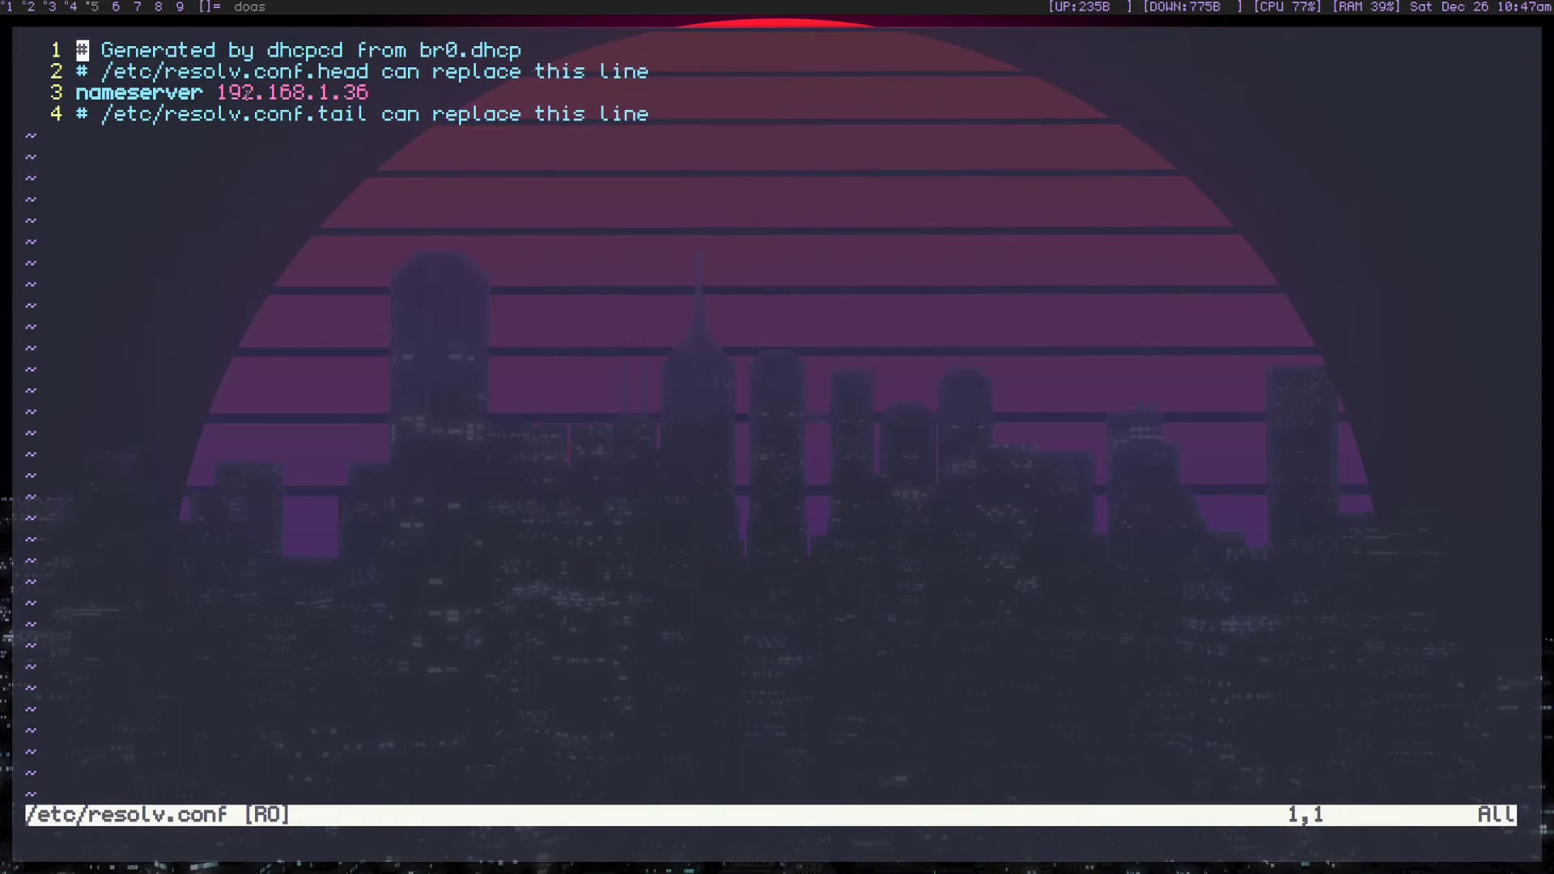
pyautogui.moveTo(216, 92); pyautogui.dragTo(365, 92)
pyautogui.click(366, 92)
pyautogui.doubleClick(364, 93)
pyautogui.click(364, 92)
# Quit nvim and run 'doas chattr +i /etc/resolv.conf' to make the file immutable.
pyautogui.write(':q')
pyautogui.press('Return')
pyautogui.write('doas ')
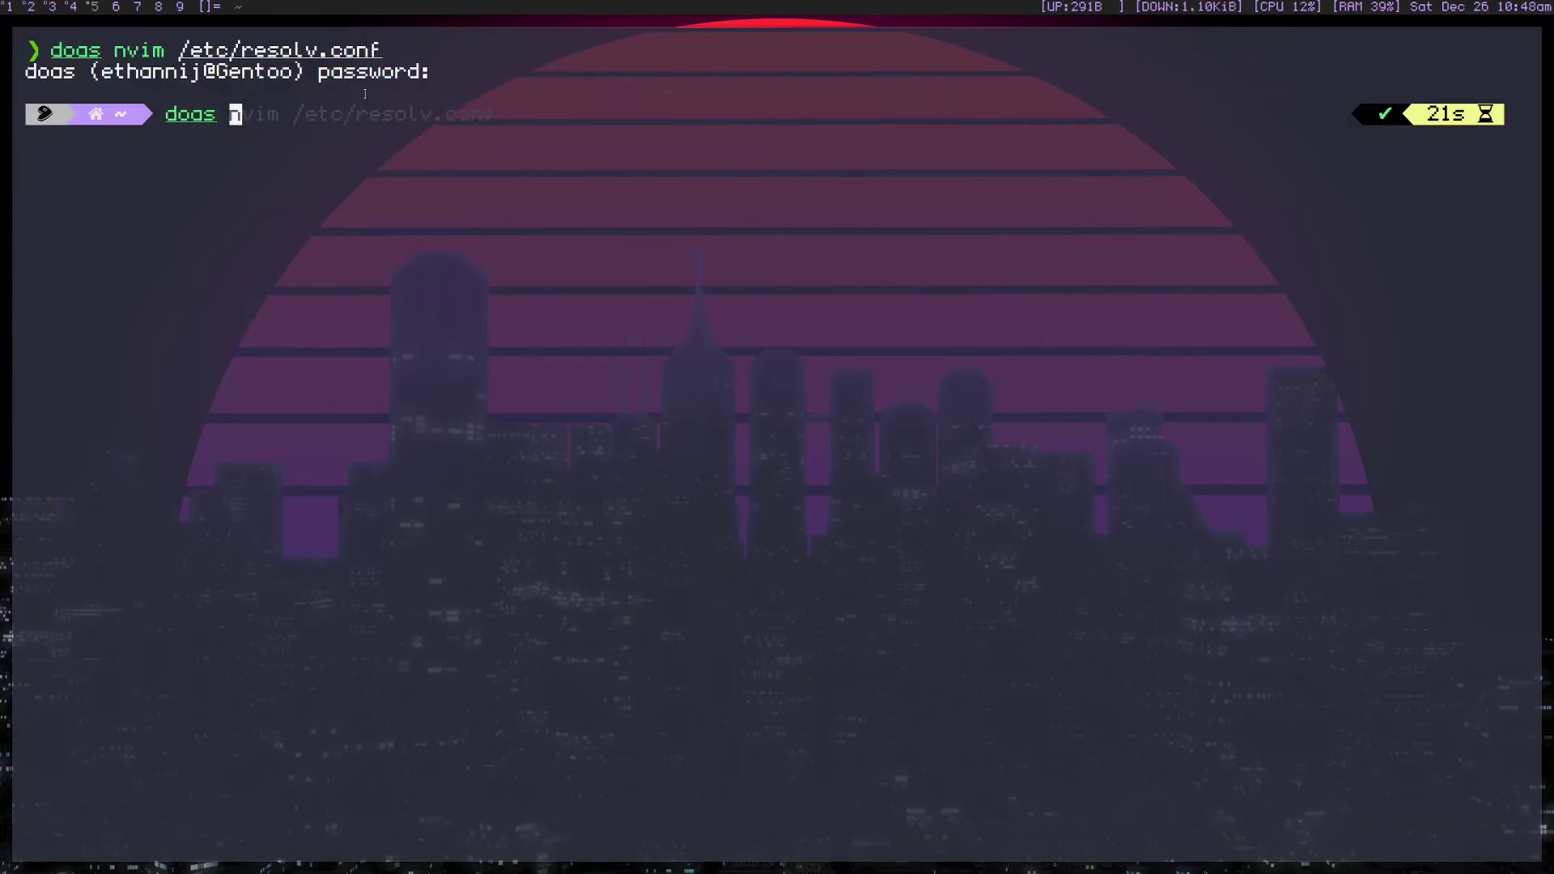
pyautogui.write('chattr ')
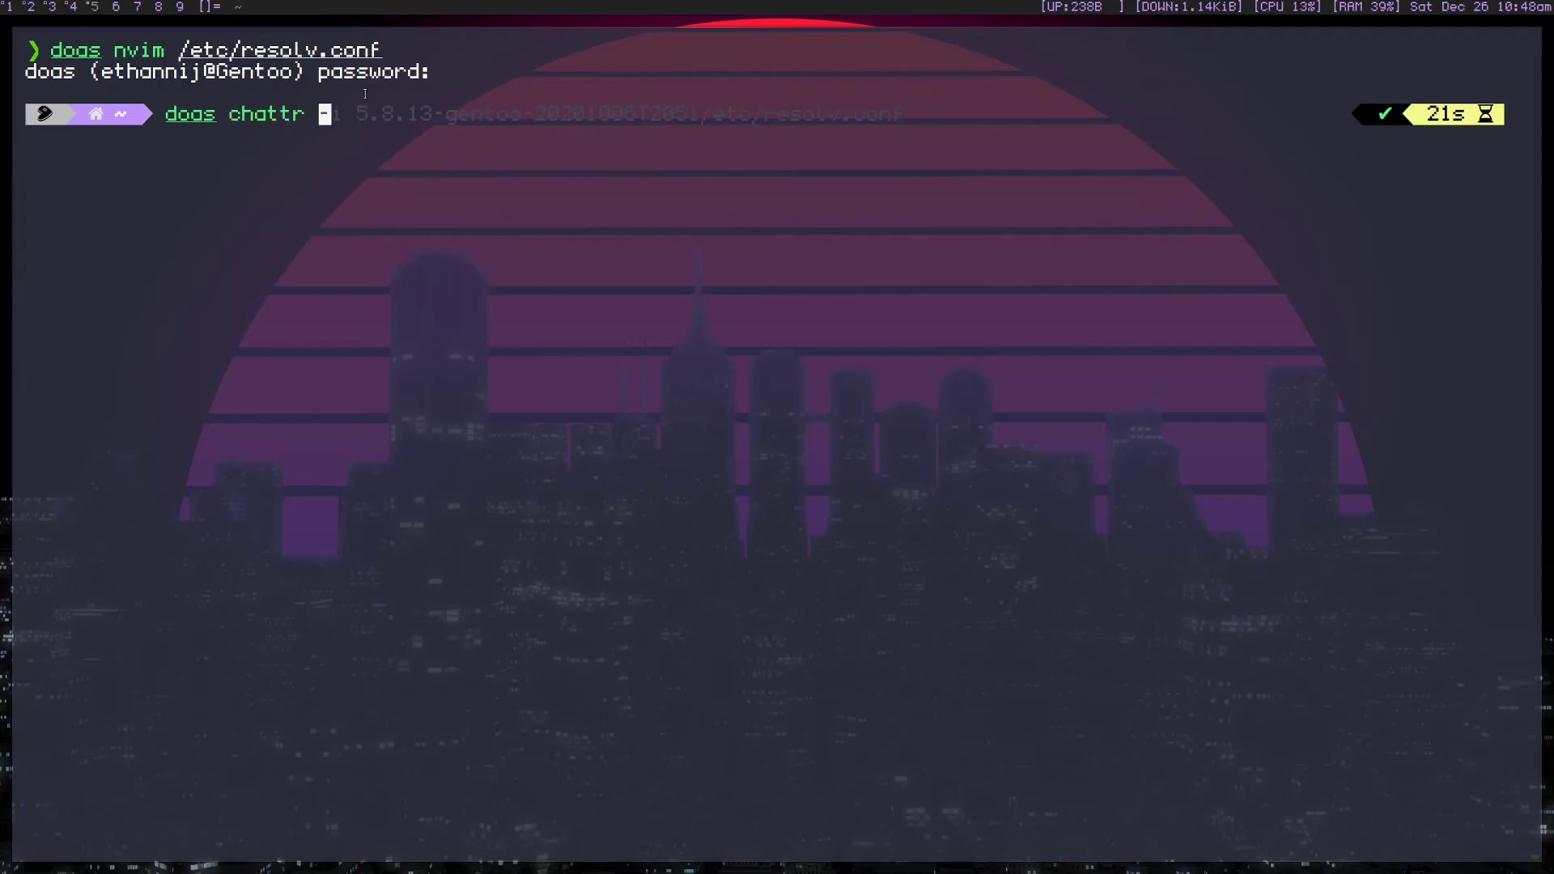
pyautogui.write('-i')
pyautogui.press('BackSpace')
pyautogui.press('BackSpace')
pyautogui.write('-i')
pyautogui.press('BackSpace')
pyautogui.press('BackSpace')
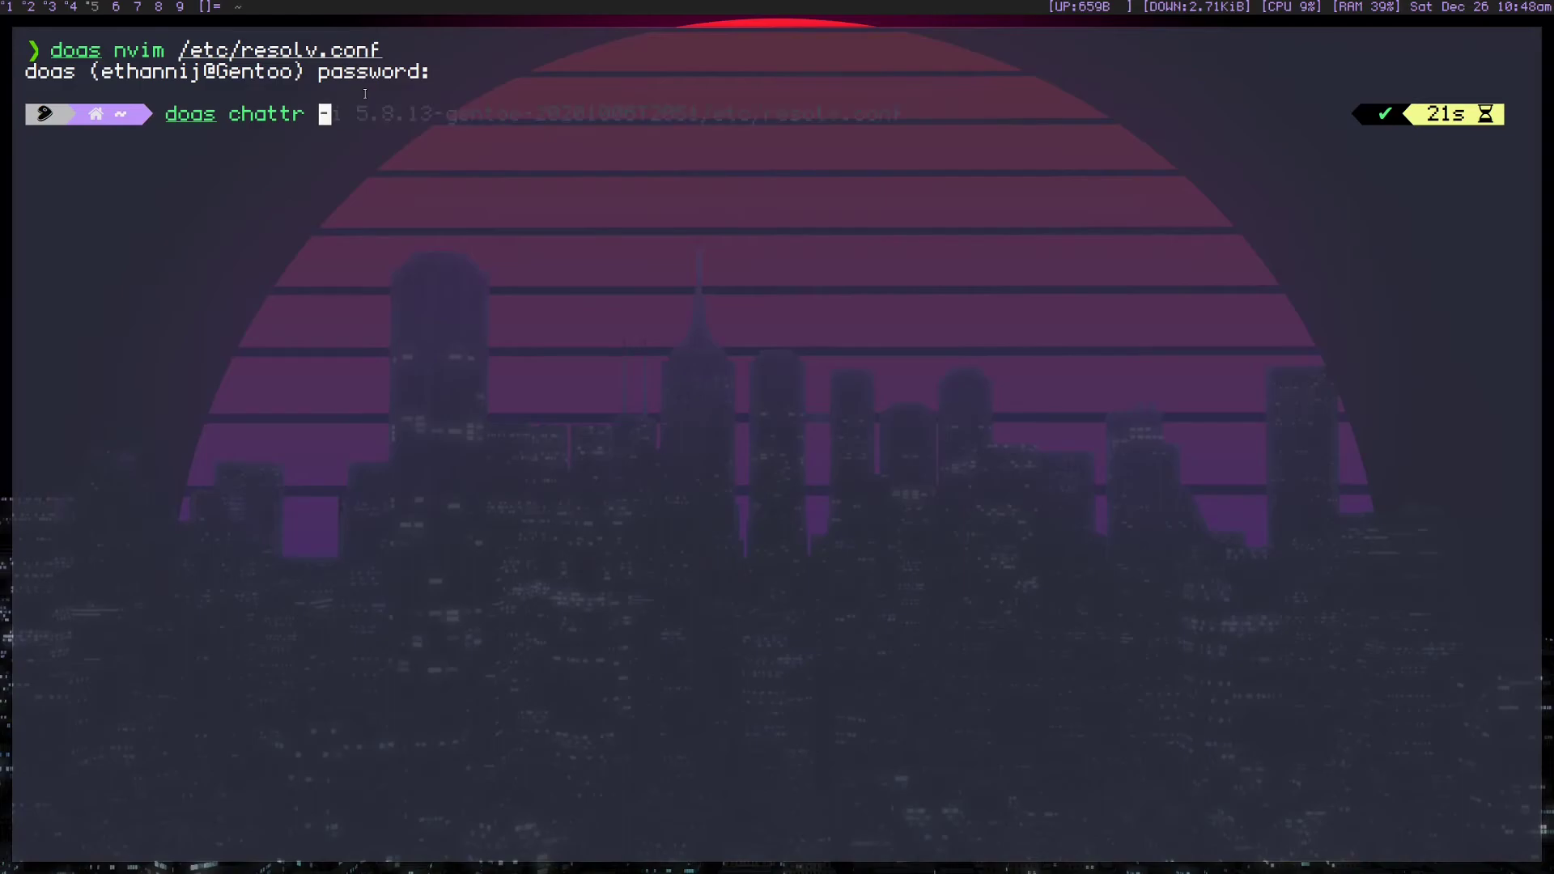
pyautogui.write('+i /etc/resolv.conf')
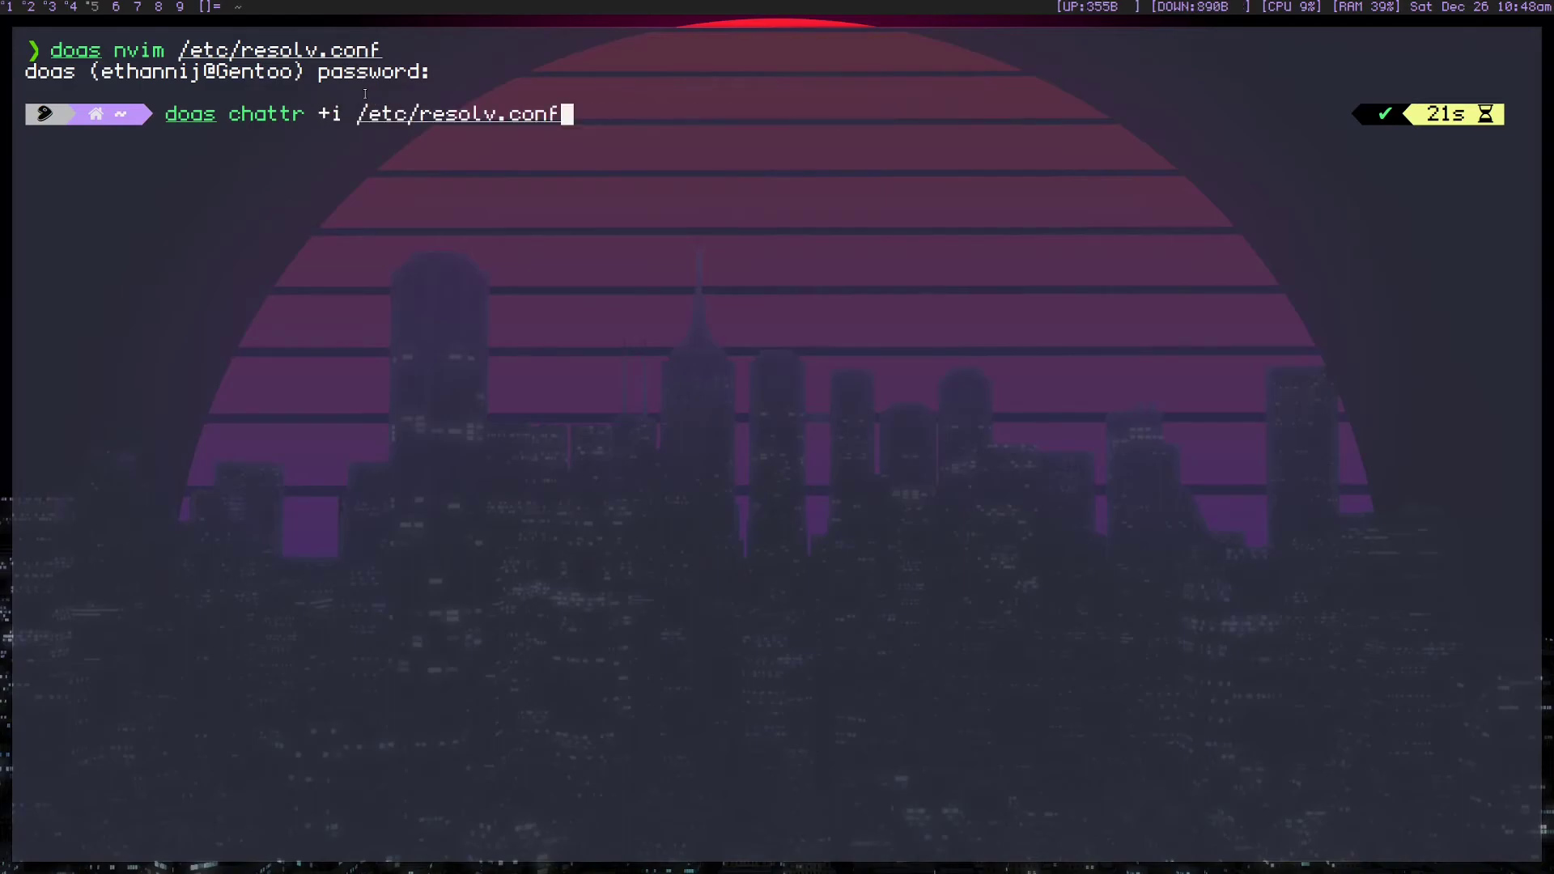
pyautogui.press('Return')
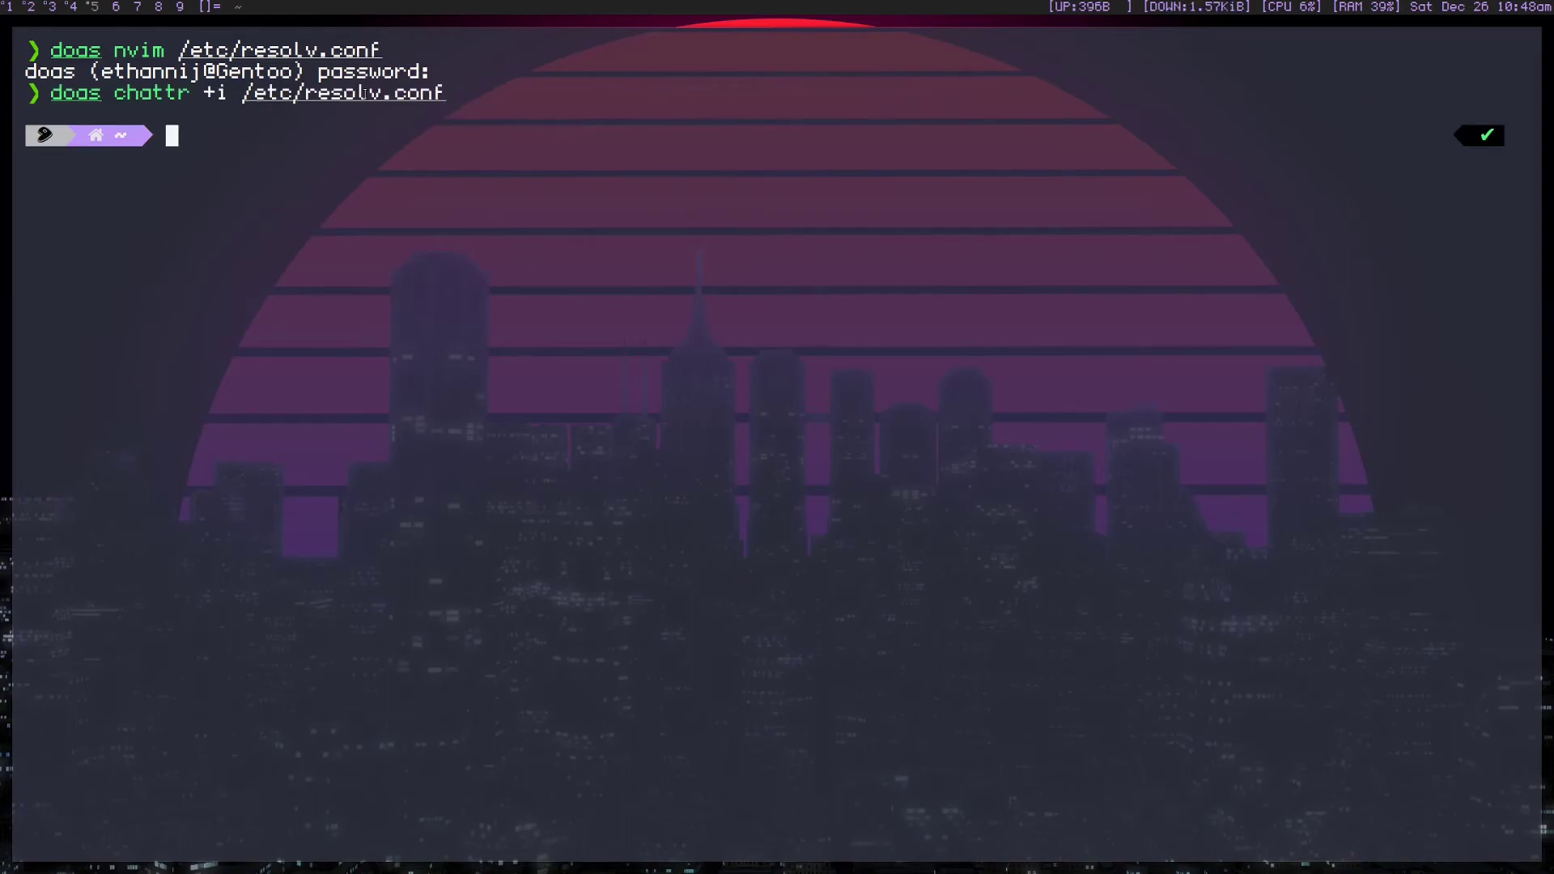
# Read the immutable 'i' attribute description in the chattr manual page.
pyautogui.write('man chattr')
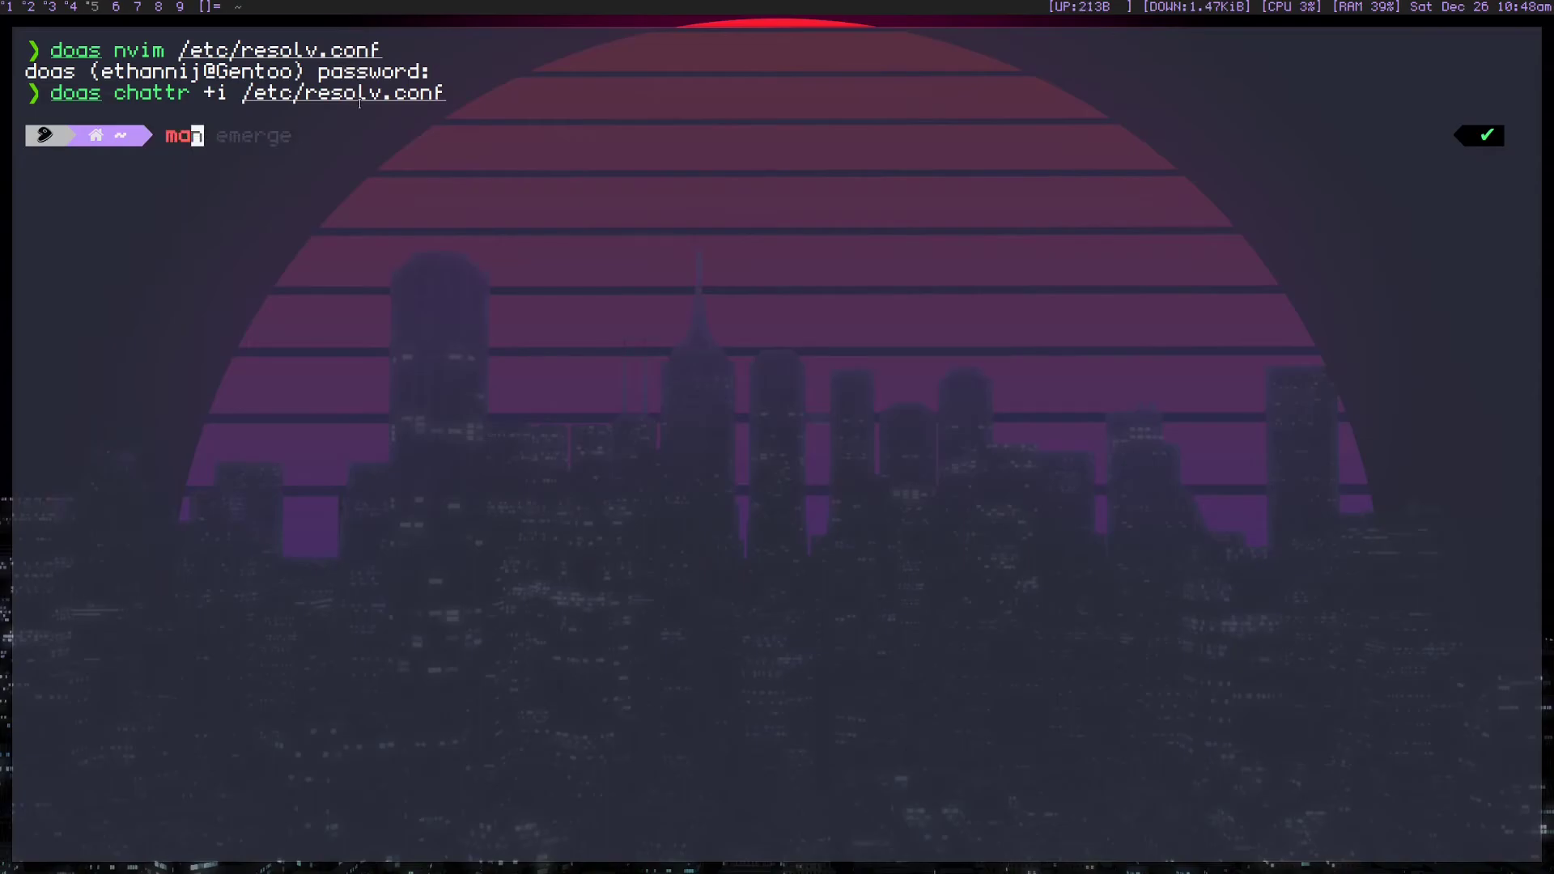
pyautogui.press('Return')
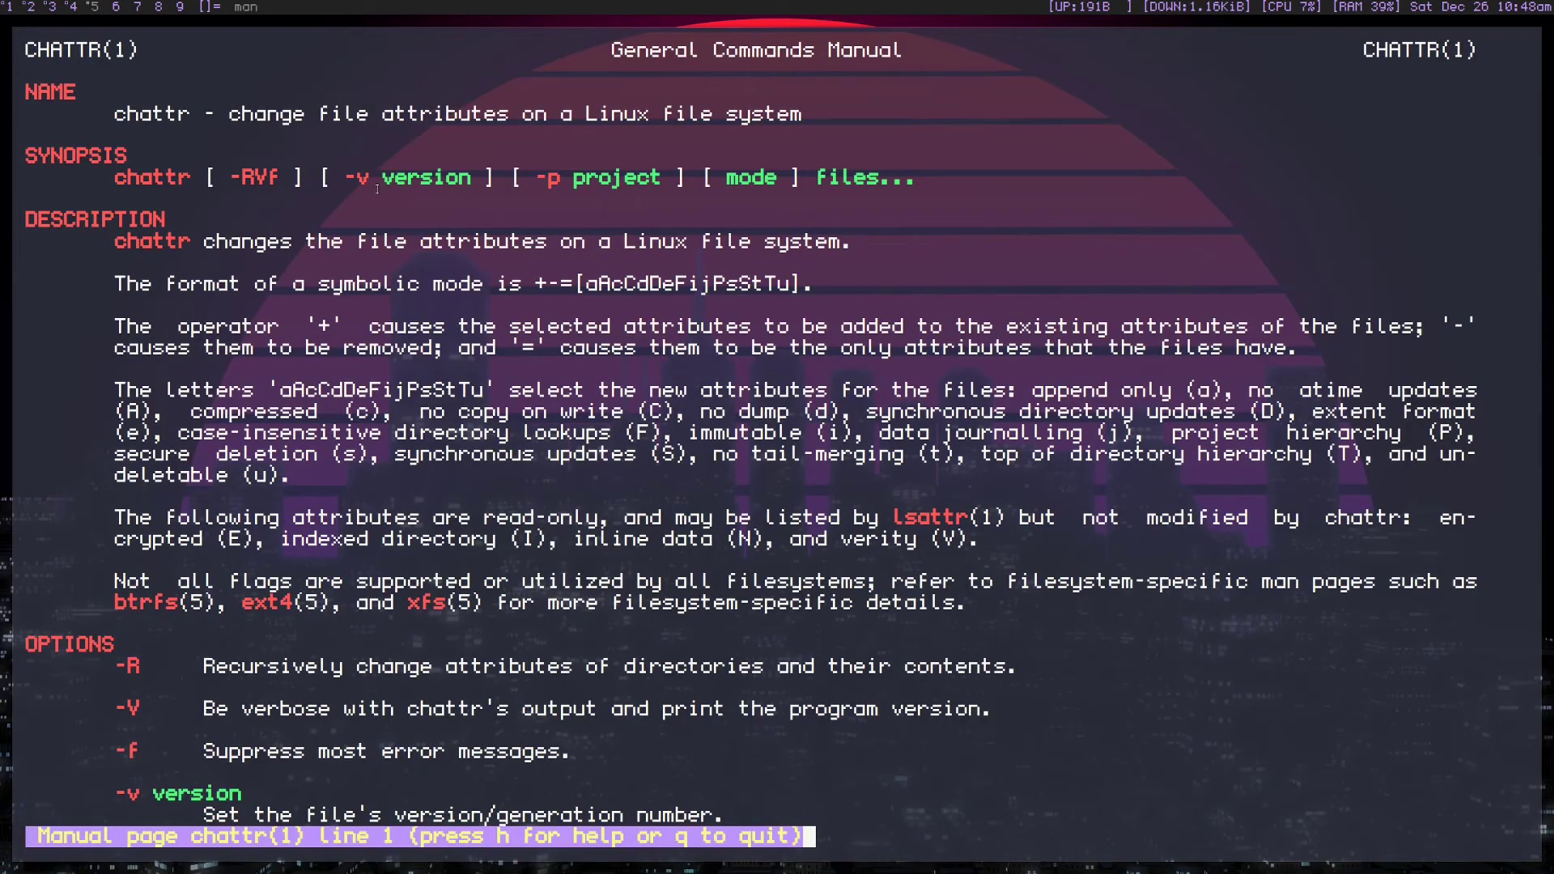
pyautogui.press('Down')
pyautogui.press('Down')
pyautogui.press('Down')
pyautogui.press('Down')
pyautogui.press('Down')
pyautogui.press('Down')
pyautogui.press('Down')
pyautogui.press('Down')
pyautogui.press('Down')
pyautogui.press('Down')
pyautogui.press('Down')
pyautogui.press('Down')
pyautogui.press('Down')
pyautogui.press('Down')
pyautogui.press('Down')
pyautogui.press('Down')
pyautogui.press('Down')
pyautogui.press('Down')
pyautogui.press('Down')
pyautogui.press('Down')
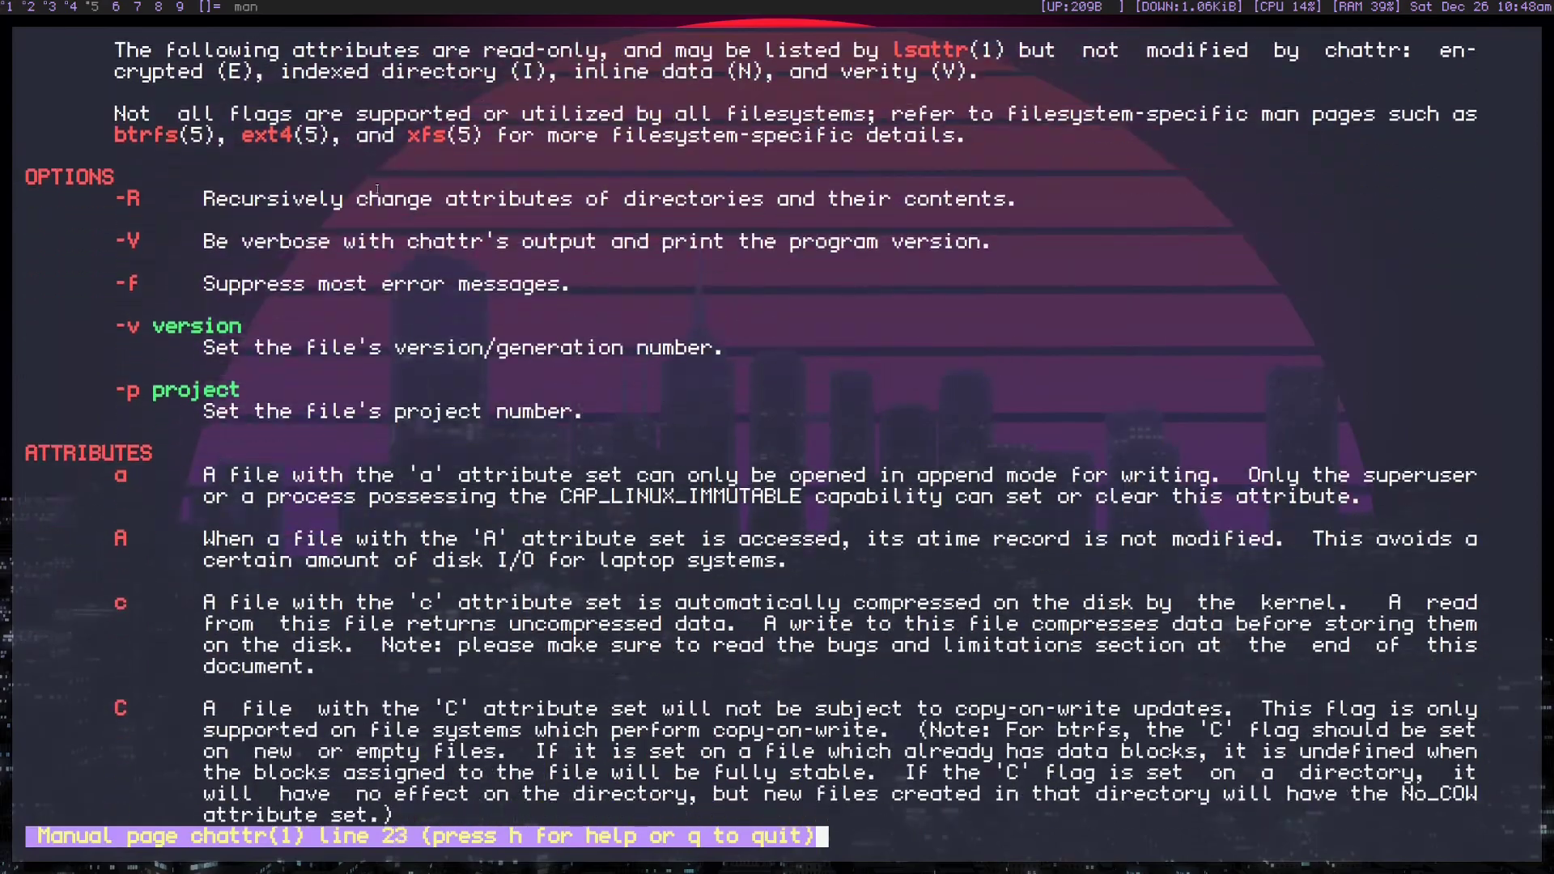
pyautogui.press('Down')
pyautogui.press('Down')
pyautogui.press('Down')
pyautogui.press('Down')
pyautogui.press('Down')
pyautogui.press('Down')
pyautogui.press('Down')
pyautogui.press('Down')
pyautogui.press('Down')
pyautogui.press('Down')
pyautogui.press('Down')
pyautogui.press('Down')
pyautogui.press('Down')
pyautogui.press('Down')
pyautogui.press('Down')
pyautogui.press('Down')
pyautogui.press('Down')
pyautogui.press('Down')
pyautogui.press('Down')
pyautogui.press('Down')
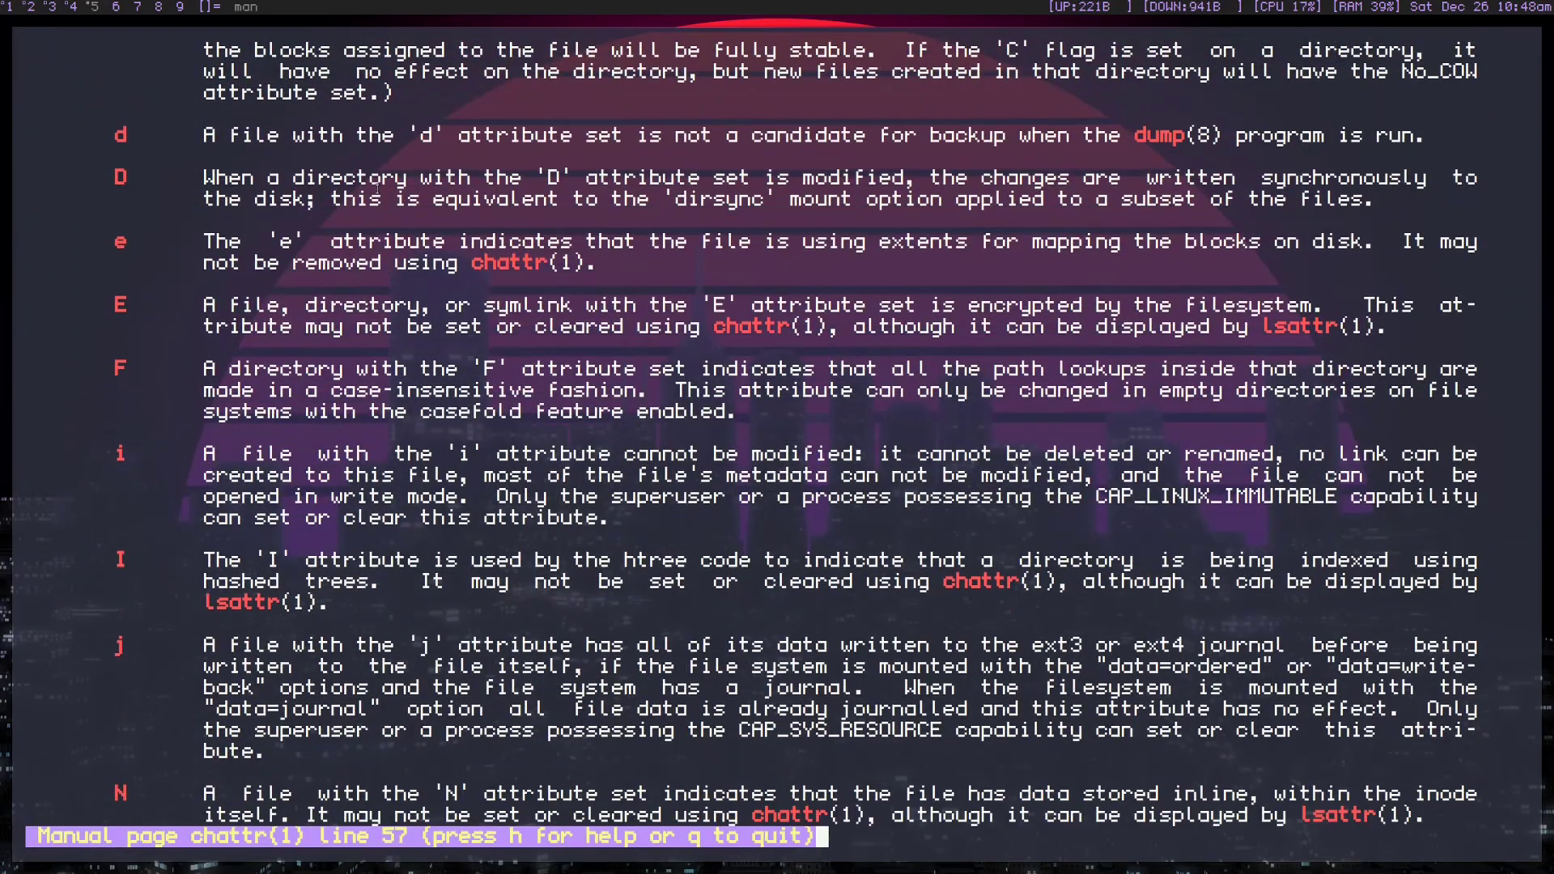
pyautogui.press('Down')
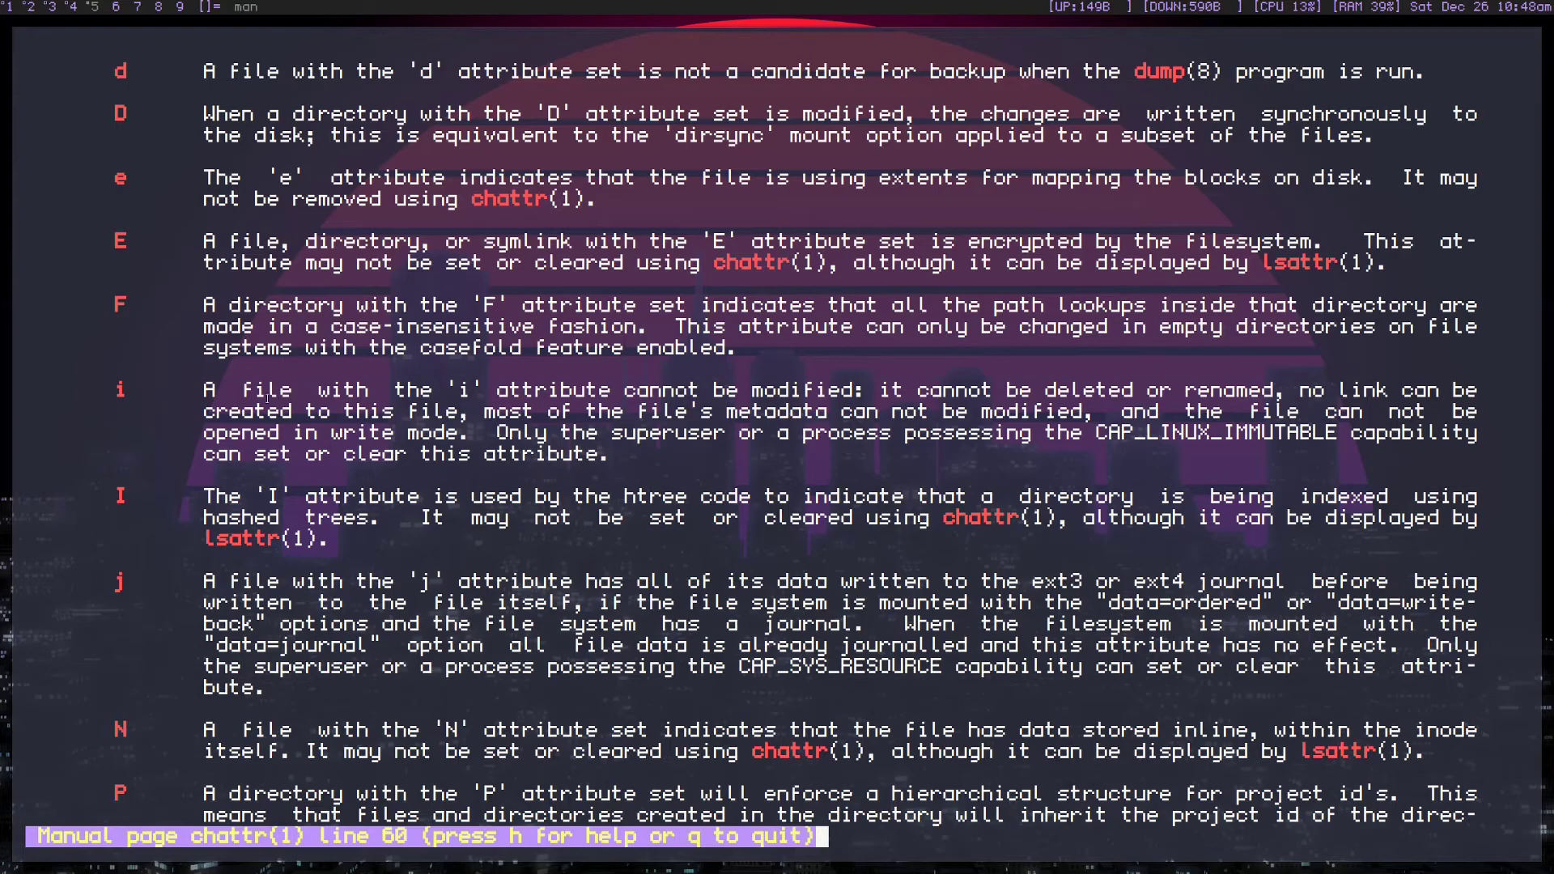
pyautogui.moveTo(139, 392); pyautogui.dragTo(210, 390)
pyautogui.press('q')
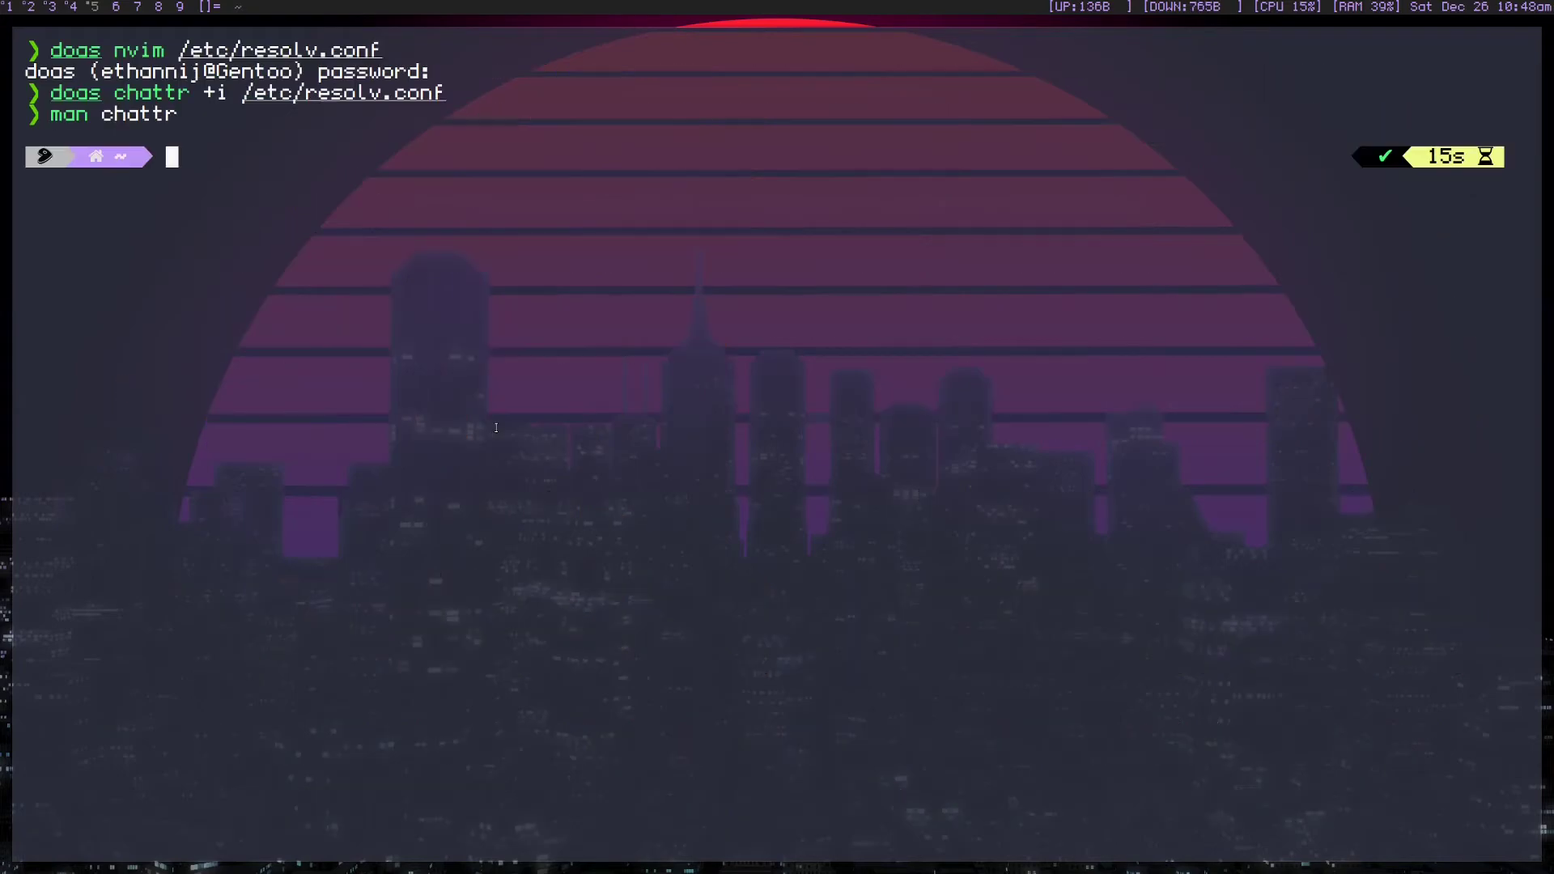
# Recall the previous command, cancel it, and highlight the chattr +i command in history.
pyautogui.press('Up')
pyautogui.moveTo(267, 92); pyautogui.dragTo(423, 93)
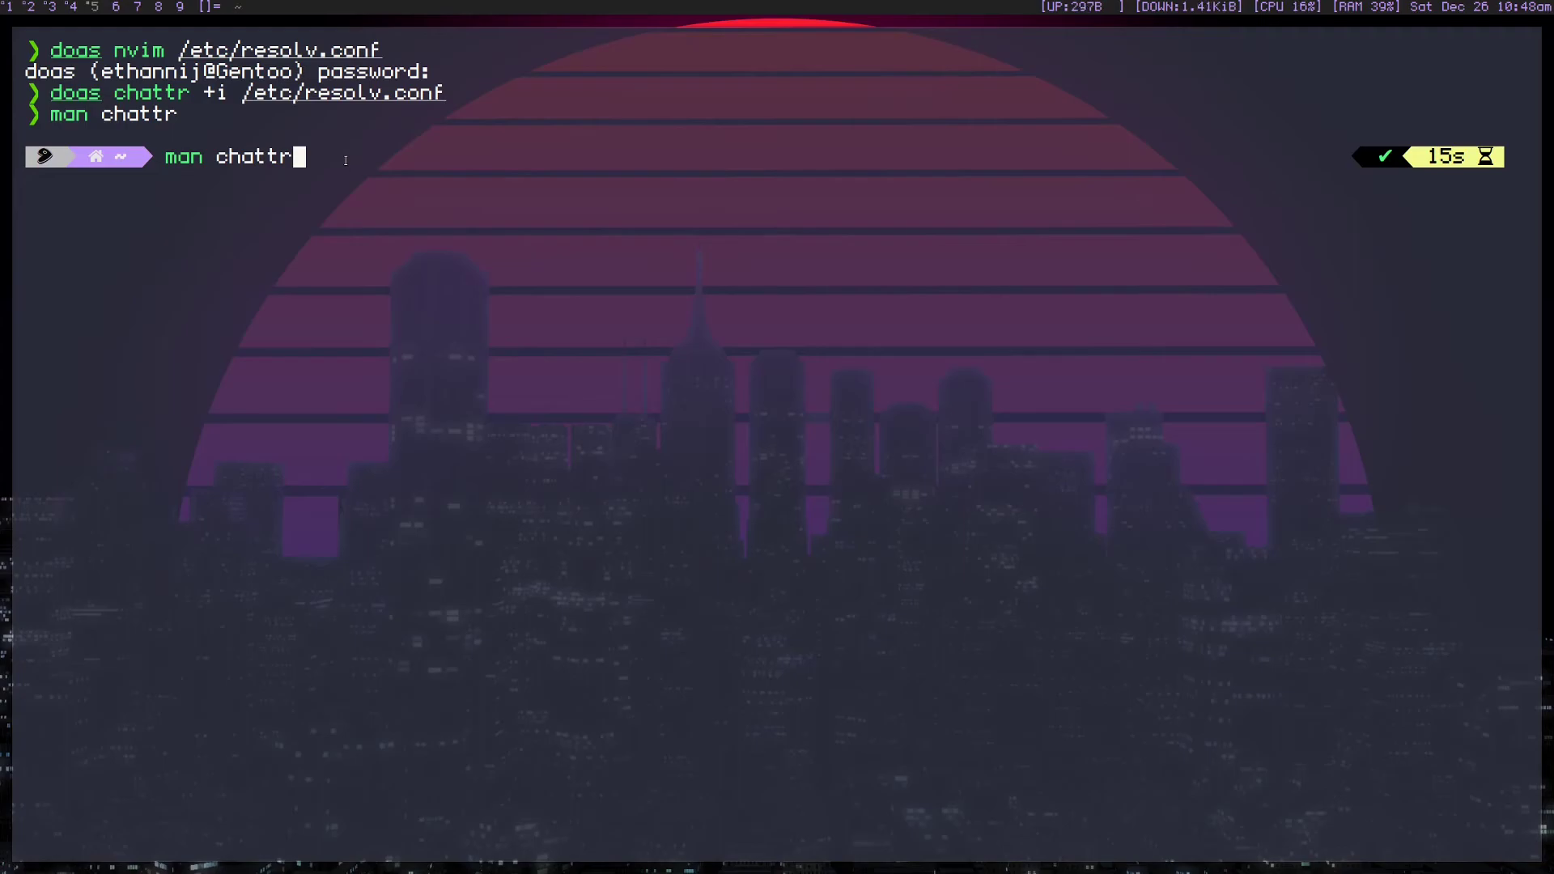
pyautogui.hotkey('ctrl', 'c')
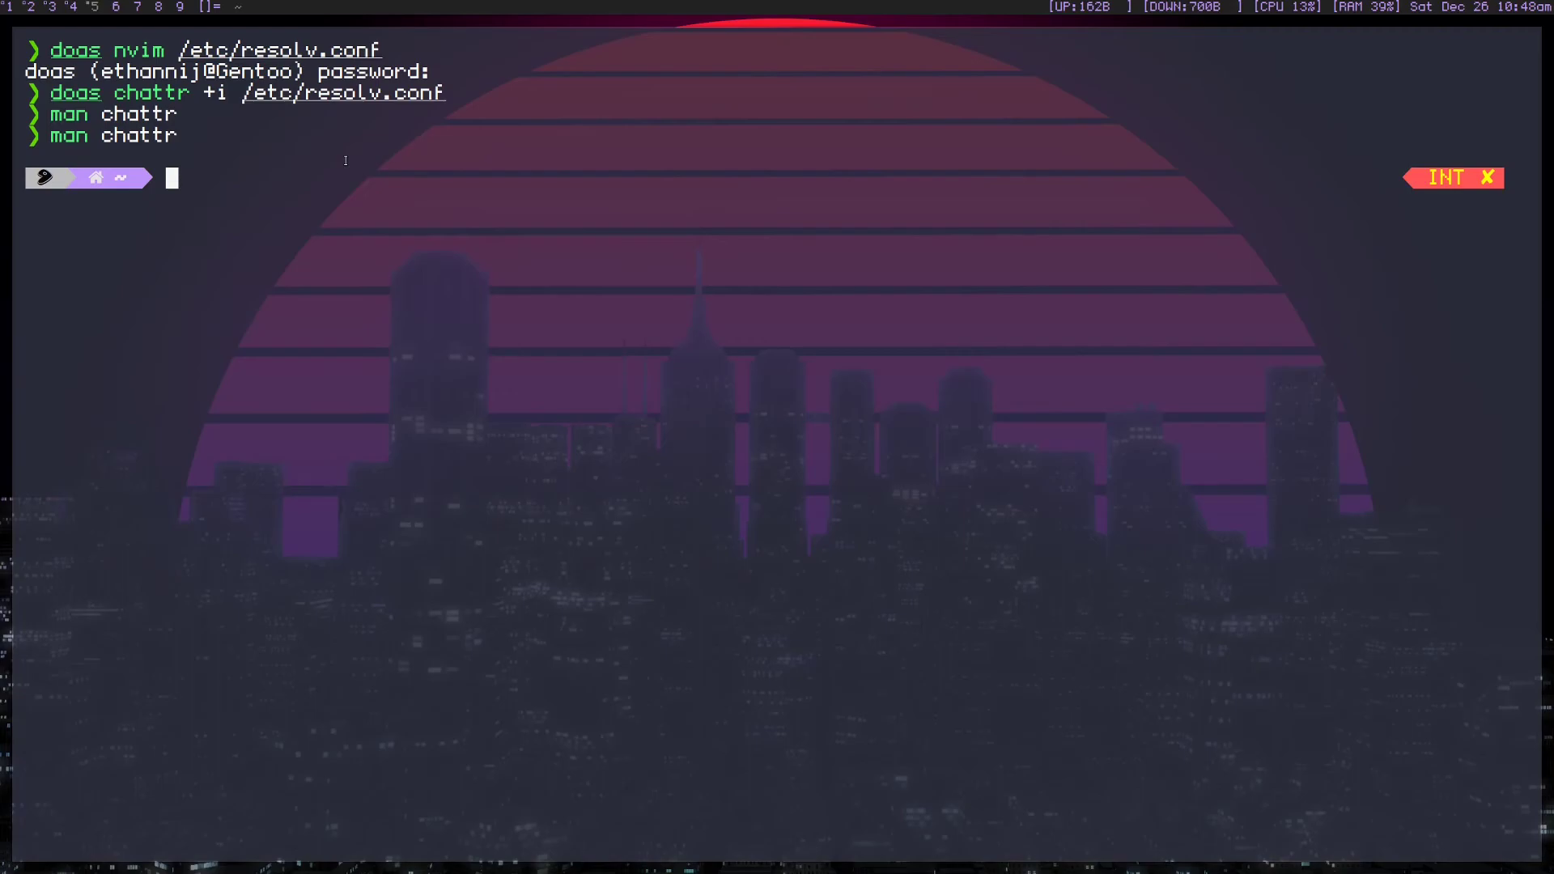
pyautogui.moveTo(50, 95); pyautogui.dragTo(275, 94)
# Scroll up the Pi-hole Domains page in Chromium and open the Query Log.
pyautogui.click(247, 93)
pyautogui.click(76, 7)
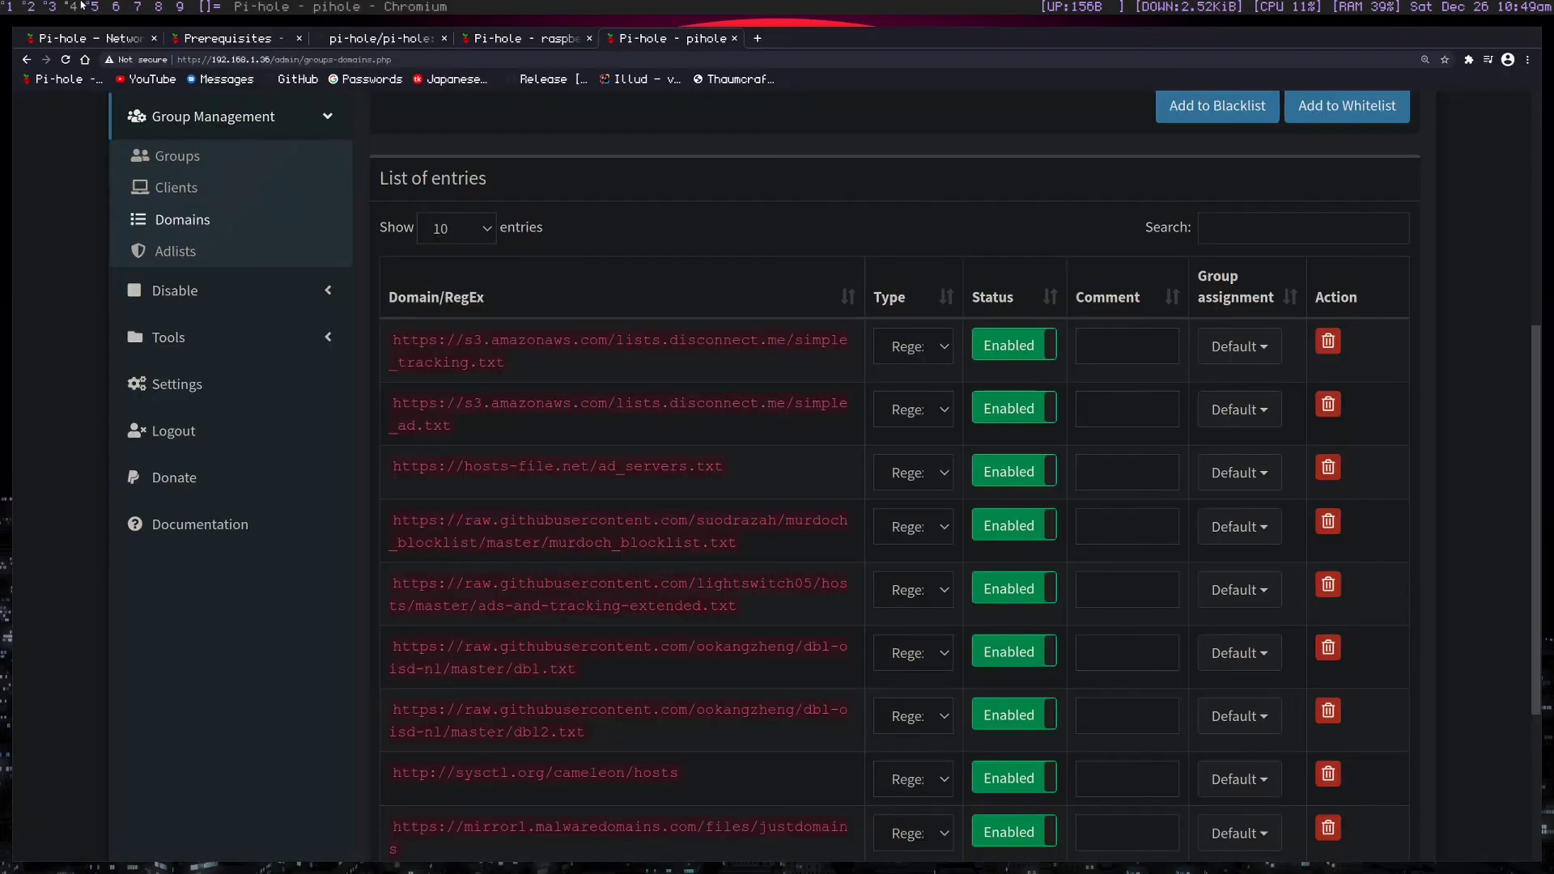
pyautogui.scroll(2, 73, 7)
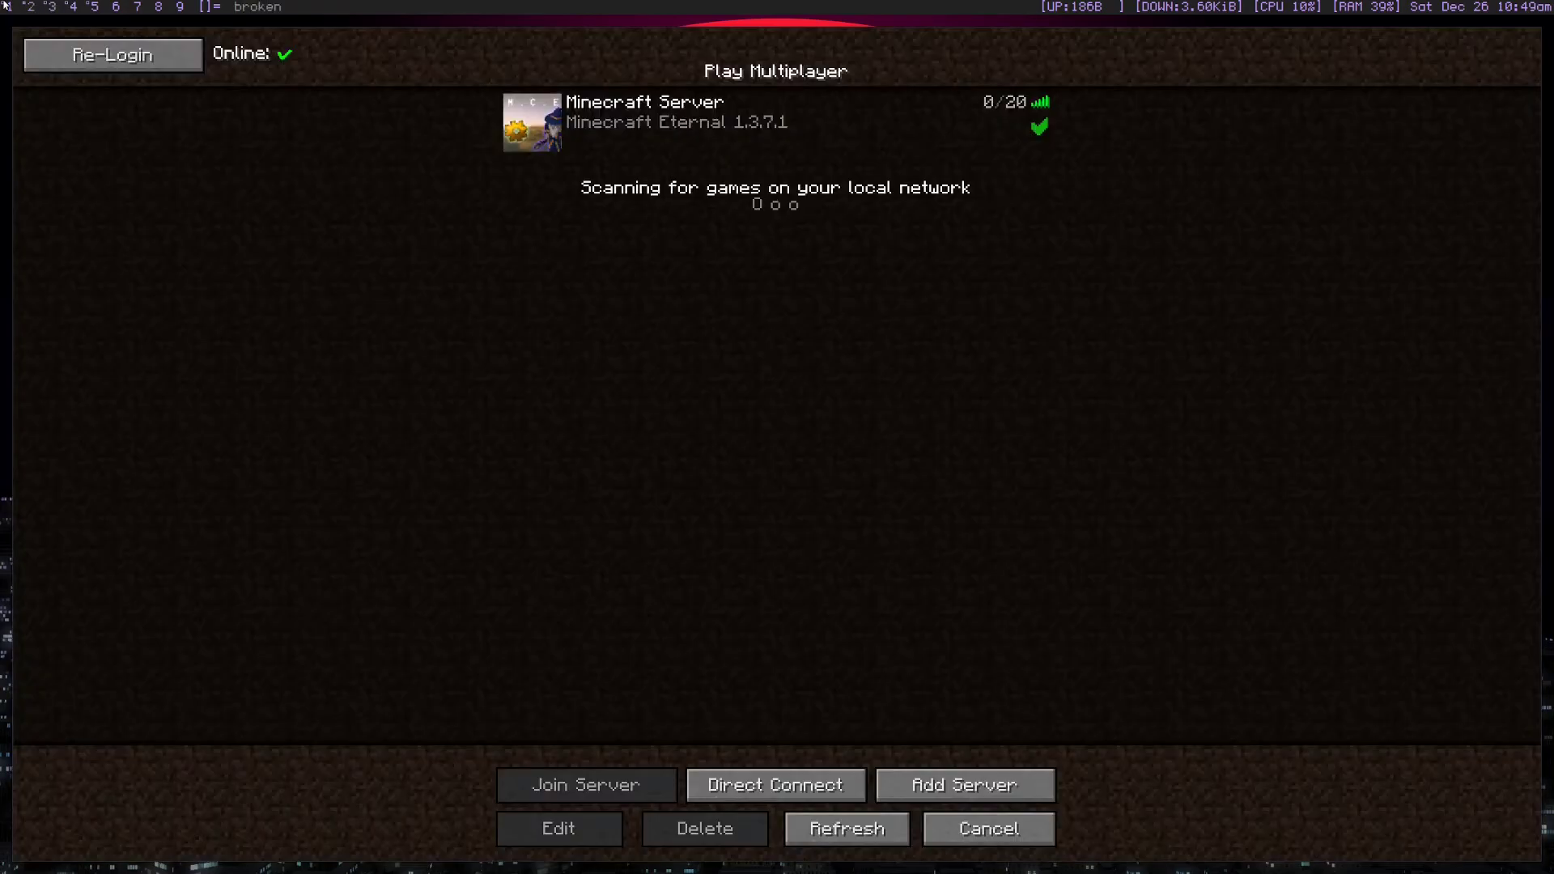
pyautogui.scroll(-1, 68, 6)
pyautogui.scroll(1, 67, 6)
pyautogui.click(75, 7)
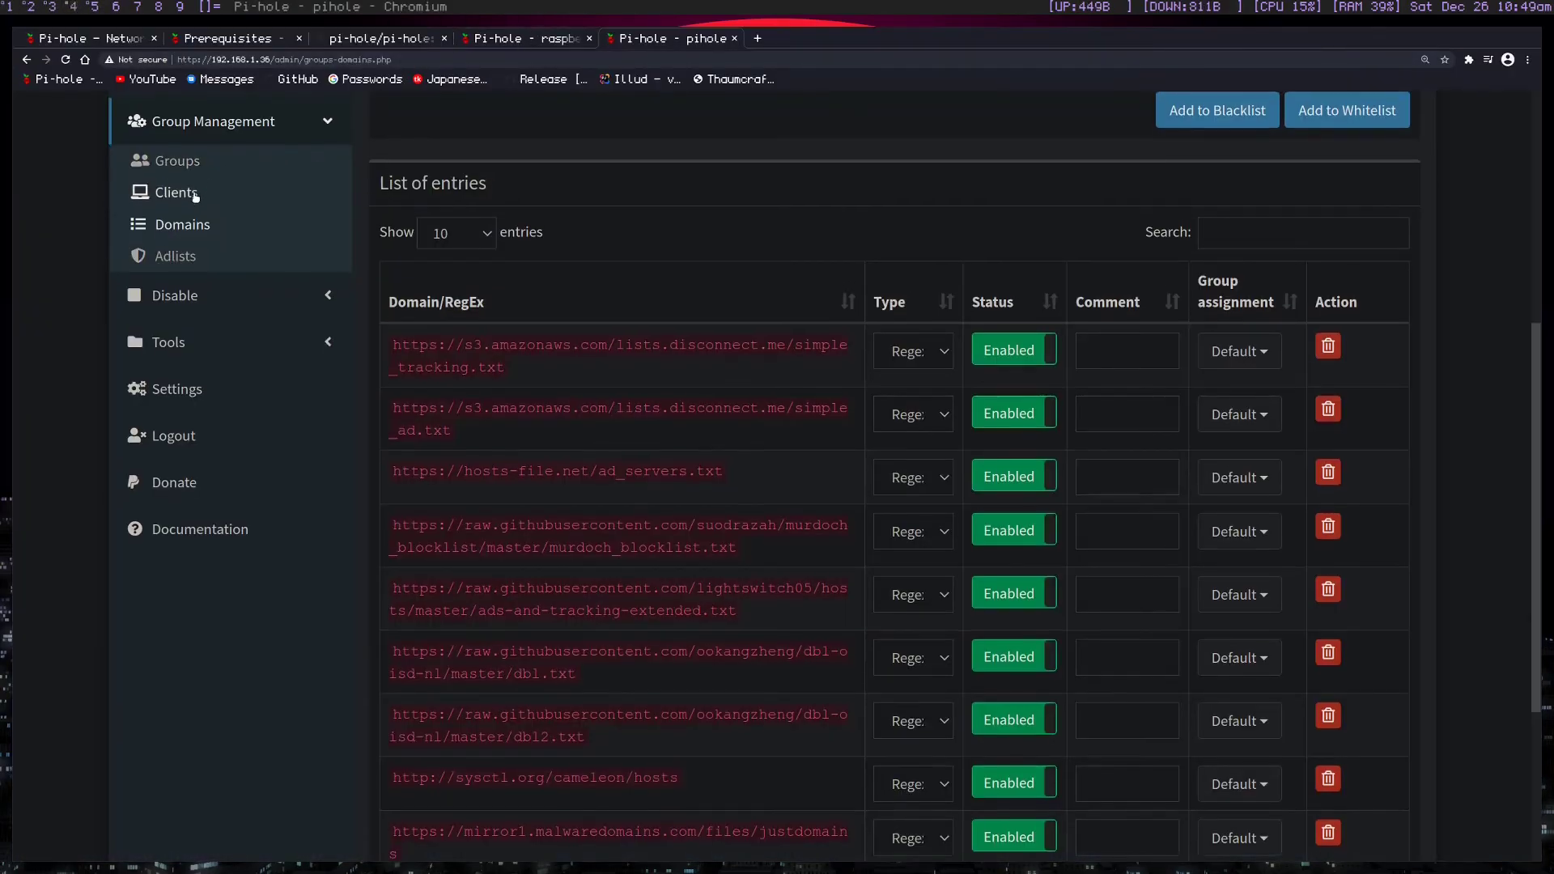
pyautogui.scroll(5, 178, 202)
pyautogui.click(235, 294)
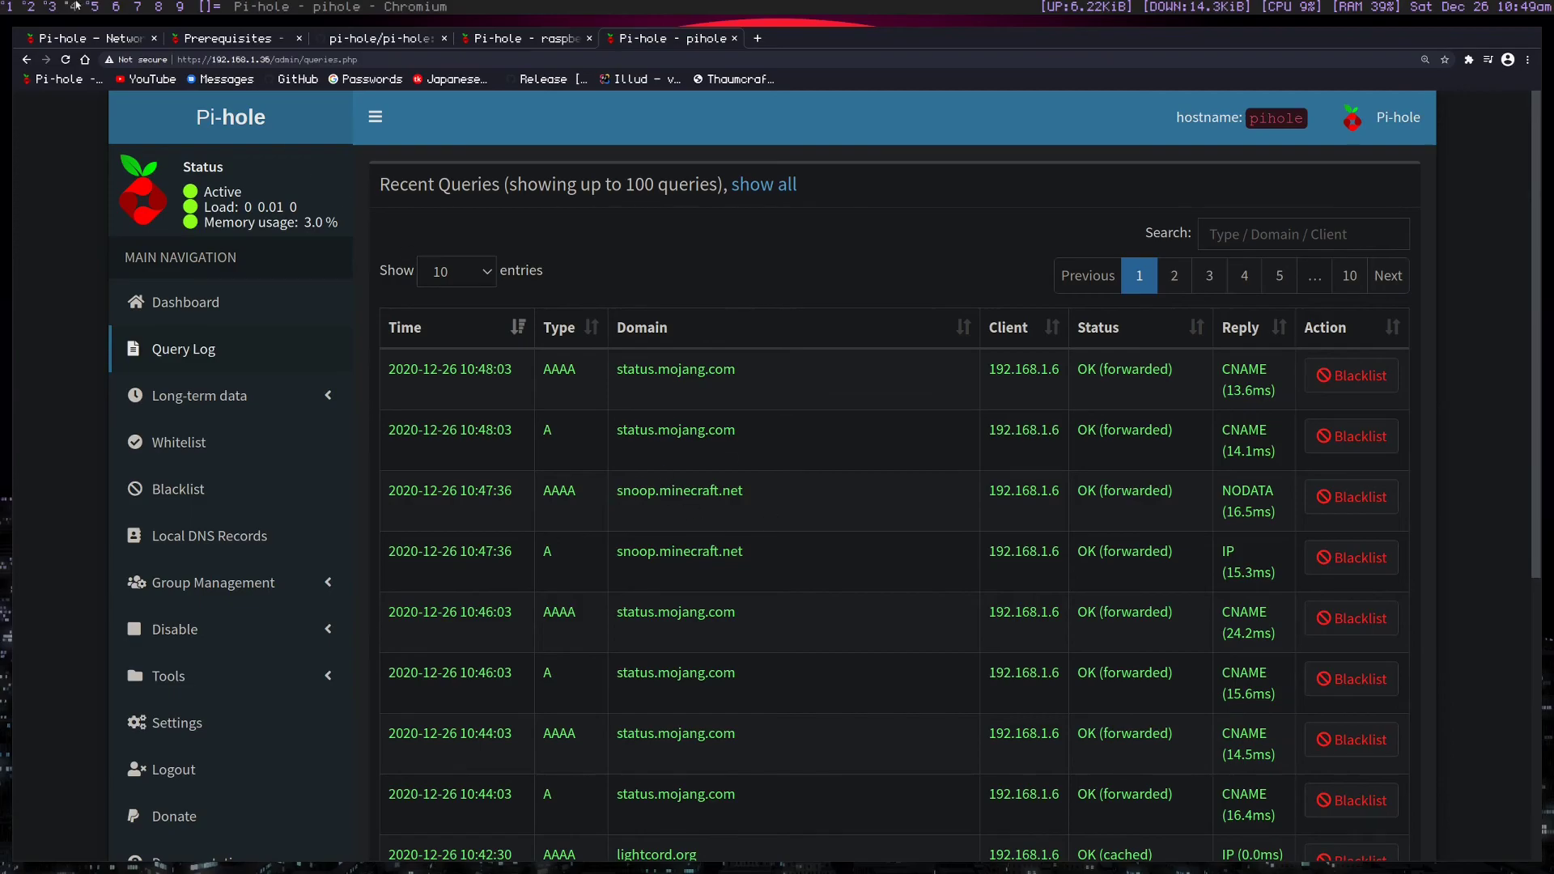
pyautogui.click(27, 6)
# Ping google.com from the terminal and stop it after three replies.
pyautogui.press('super+1')
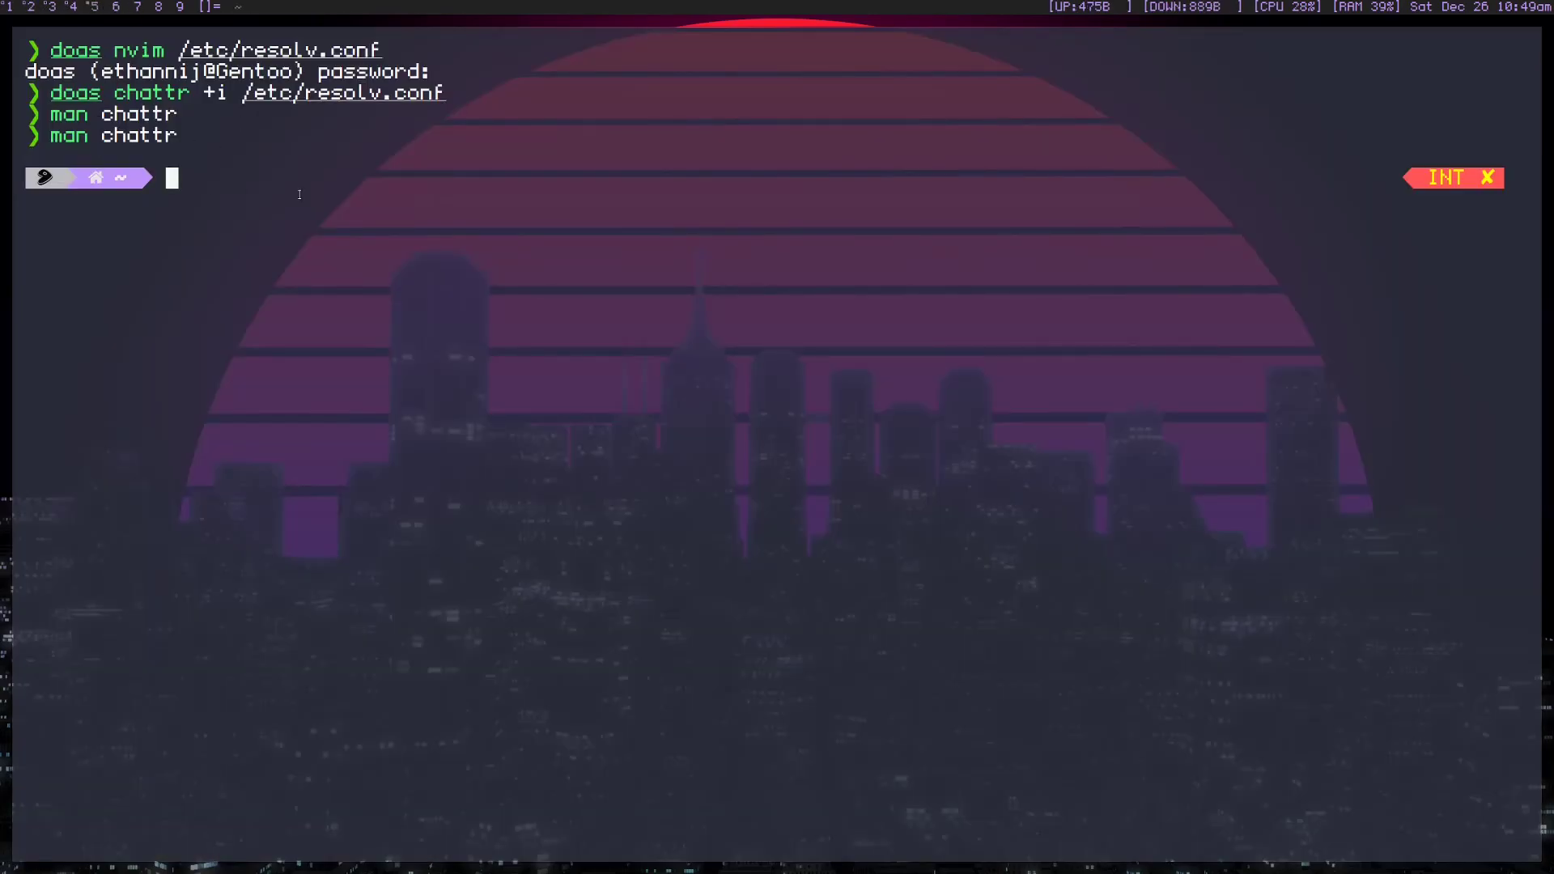
pyautogui.write('ping g')
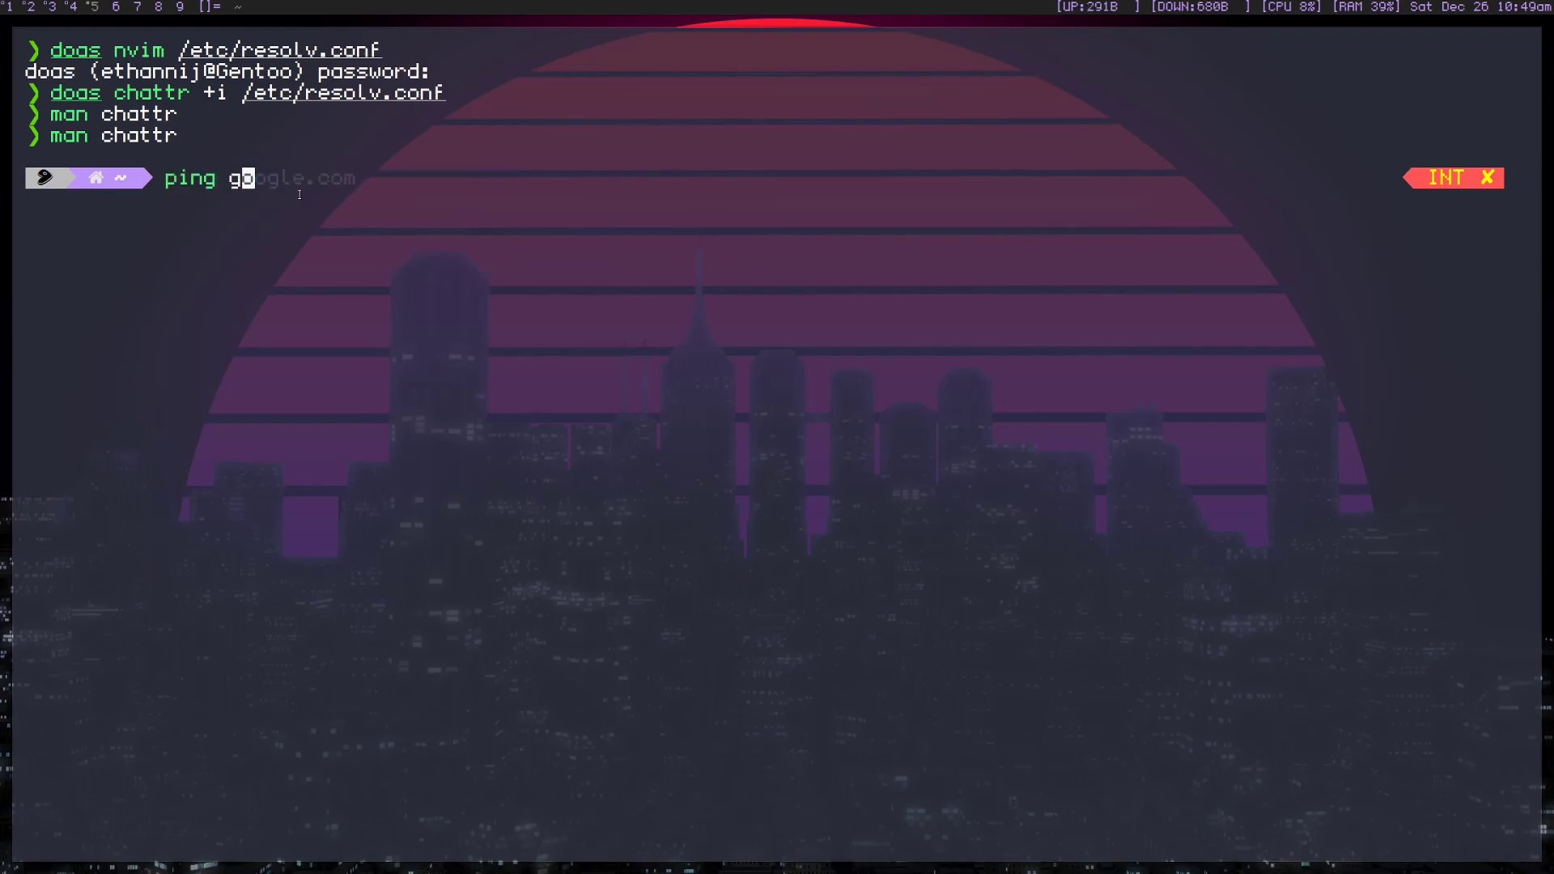
pyautogui.write('oogle.com')
pyautogui.press('Return')
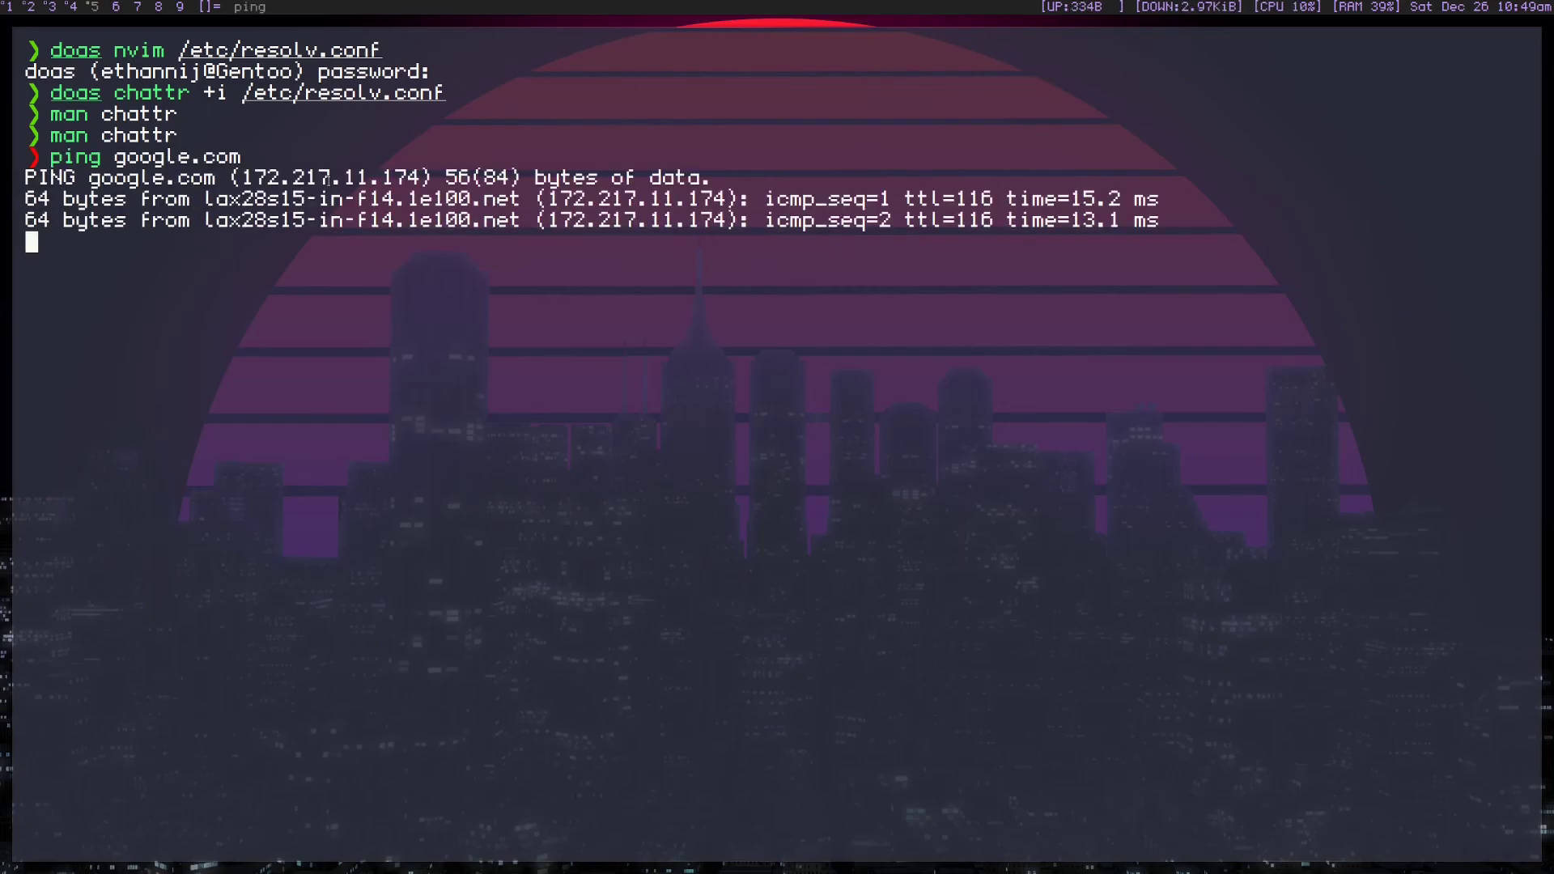
pyautogui.hotkey('ctrl', 'c')
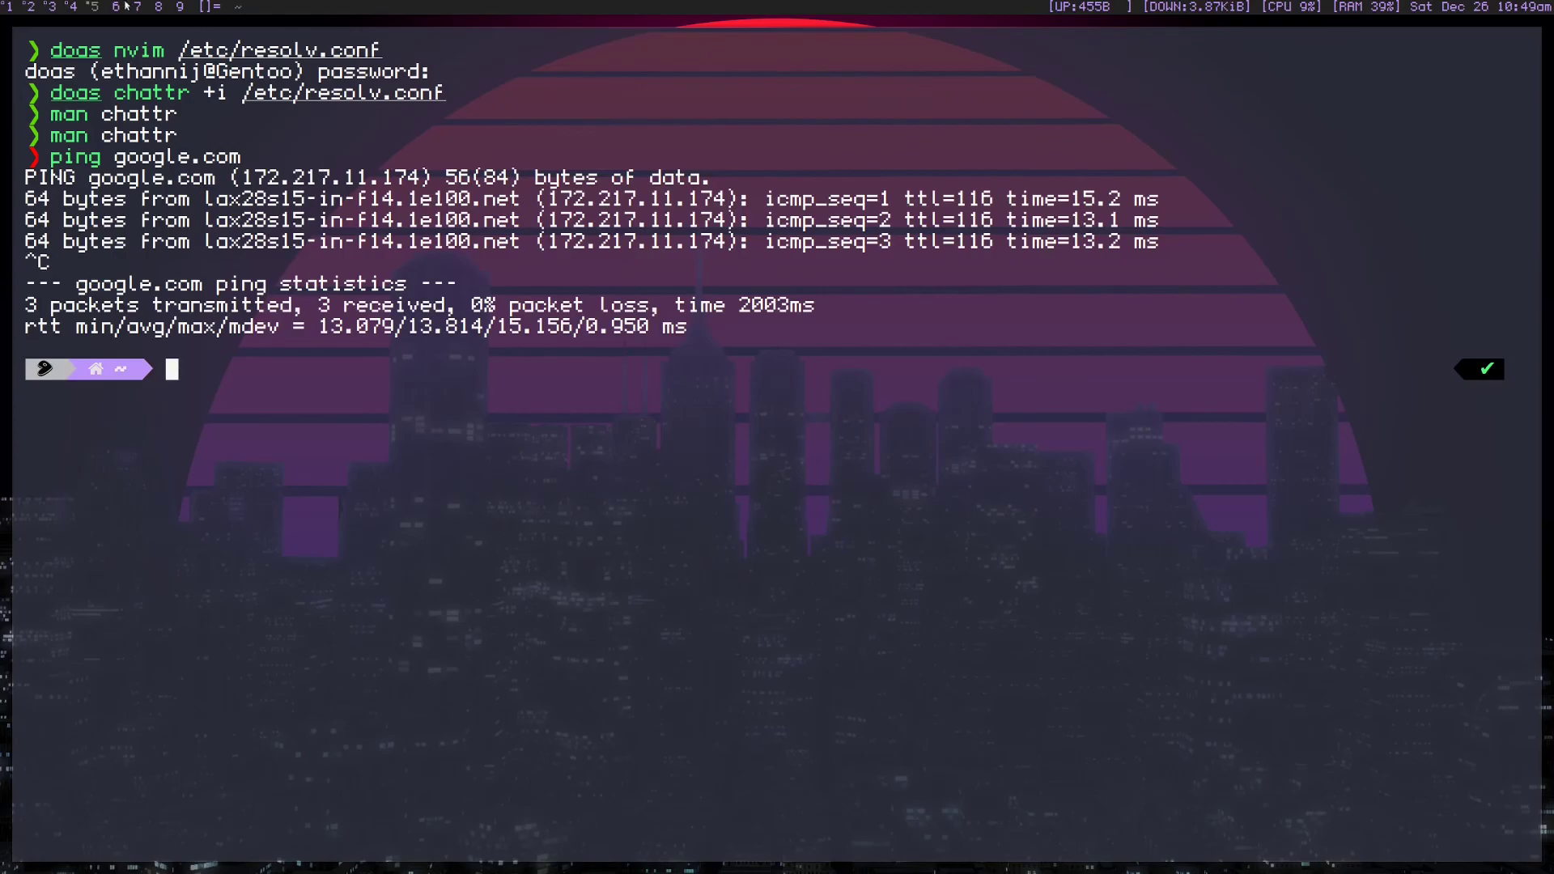
# Reload the Pi-hole Query Log to see the new google.com and reverse lookups.
pyautogui.click(125, 5)
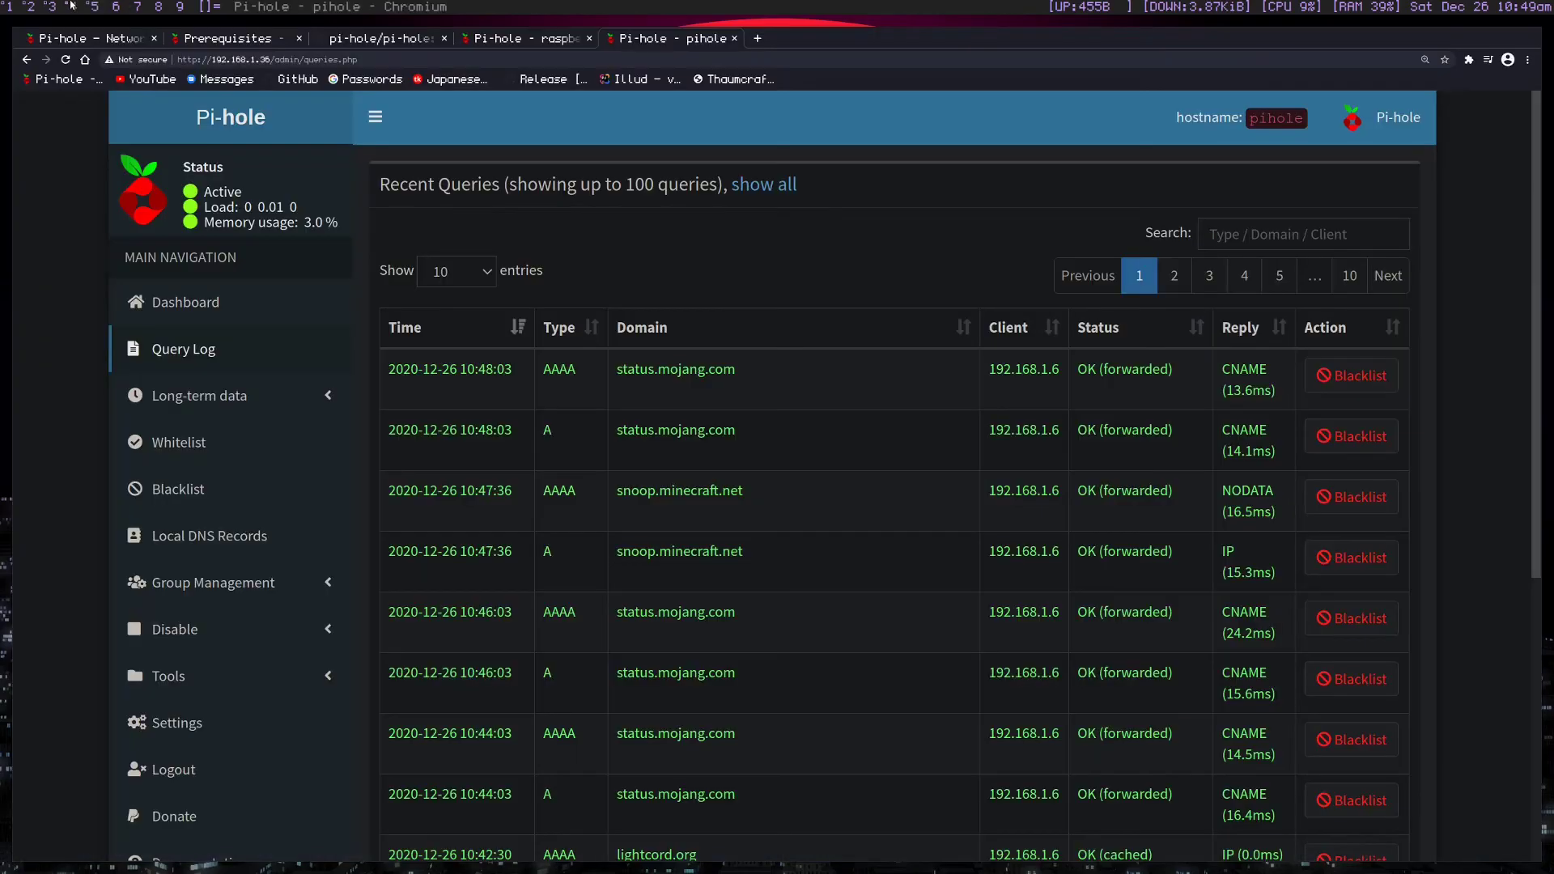
pyautogui.click(66, 60)
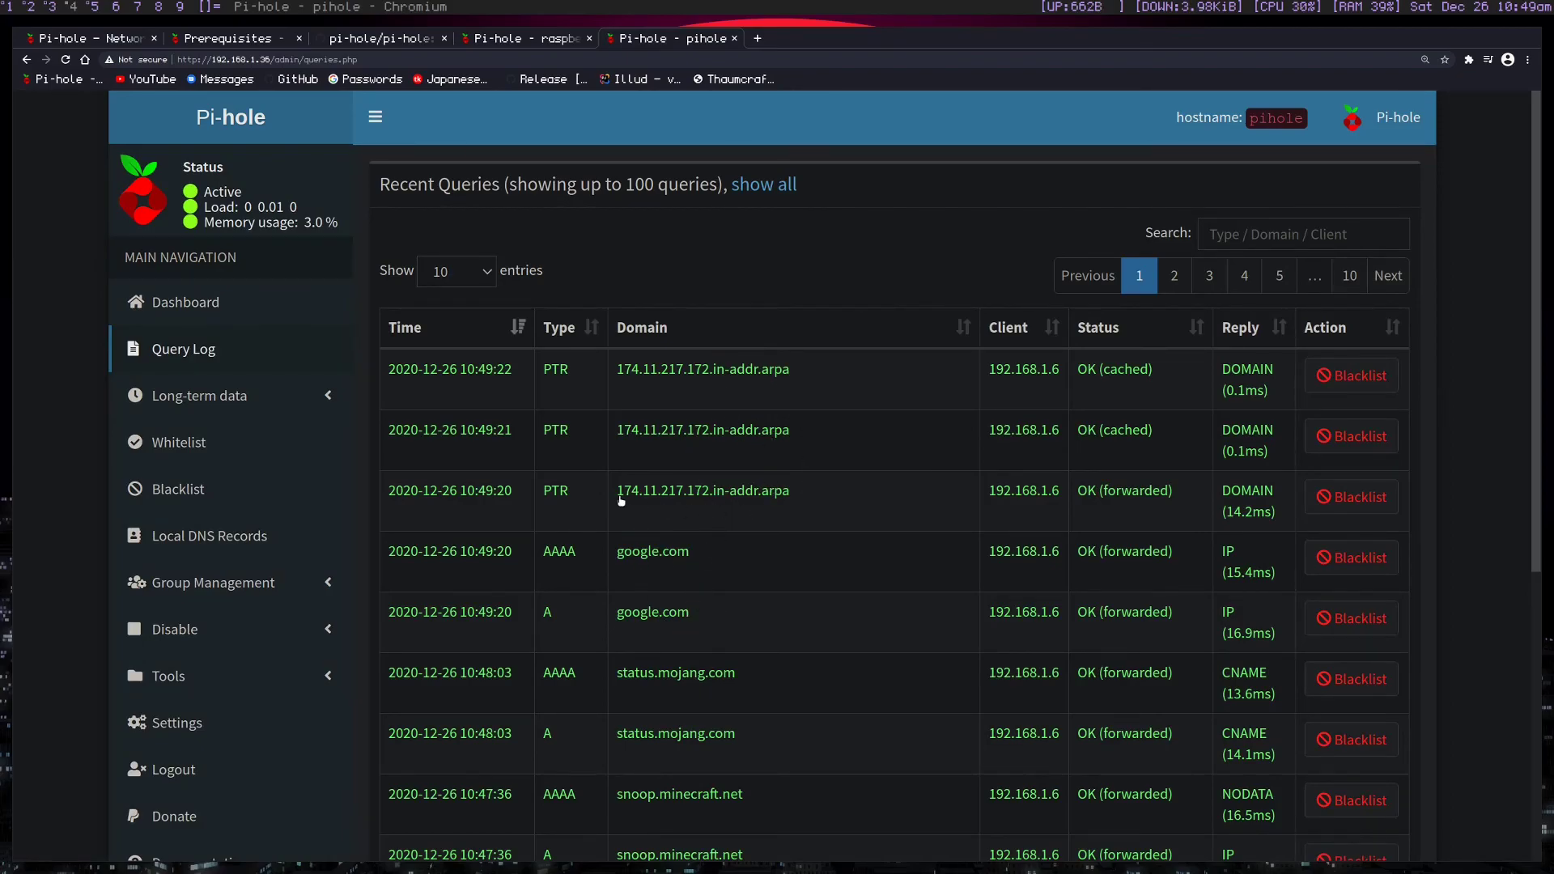
pyautogui.moveTo(618, 495); pyautogui.dragTo(772, 508)
pyautogui.click(854, 476)
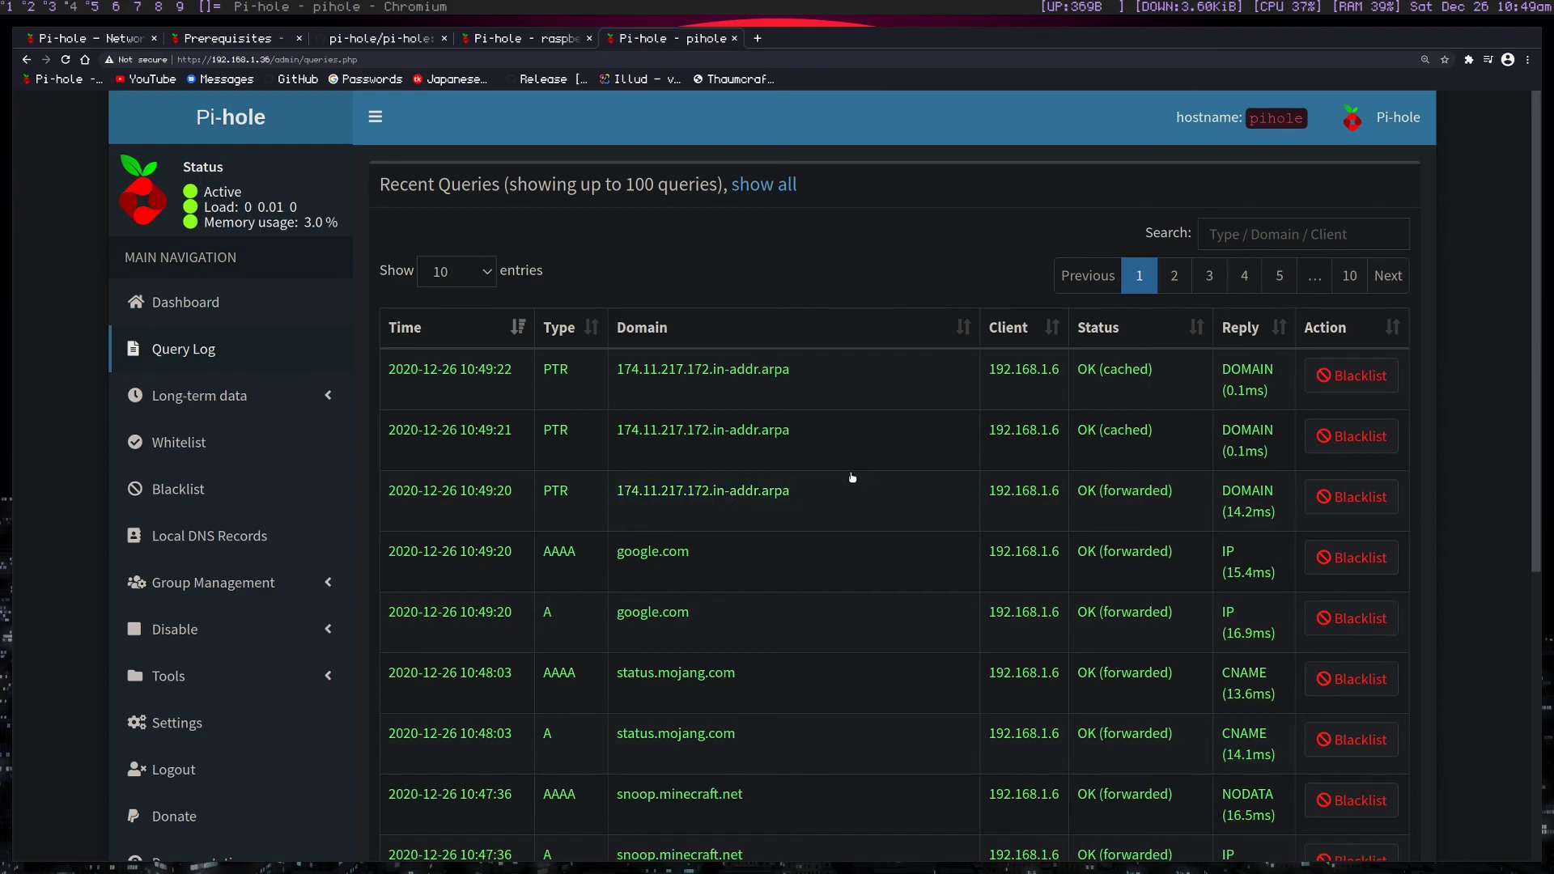